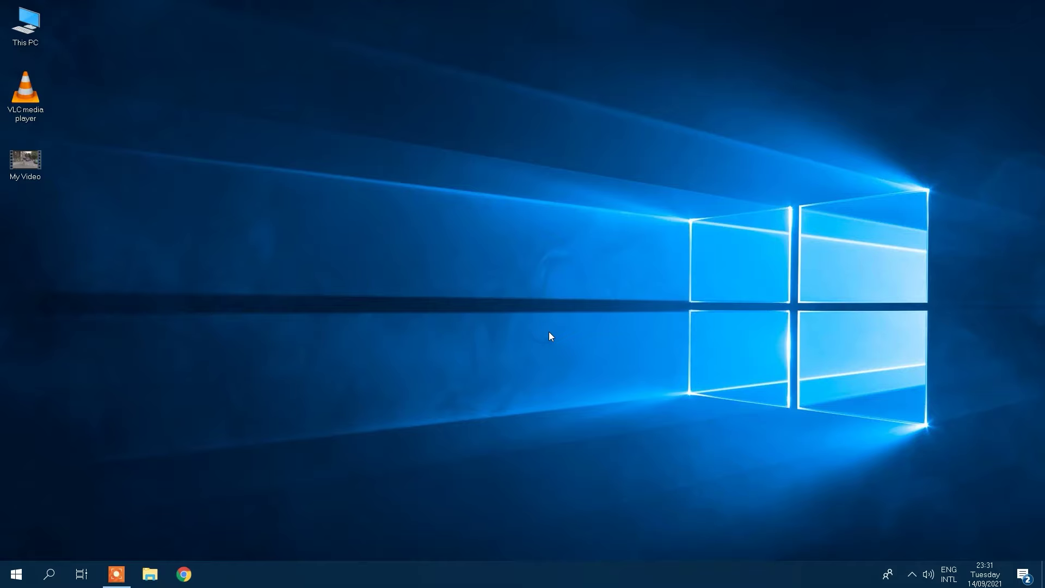
Launch VLC and add My New Video 1 as the source file to convert.
{"action": "double_click", "coordinate": [28, 93]}
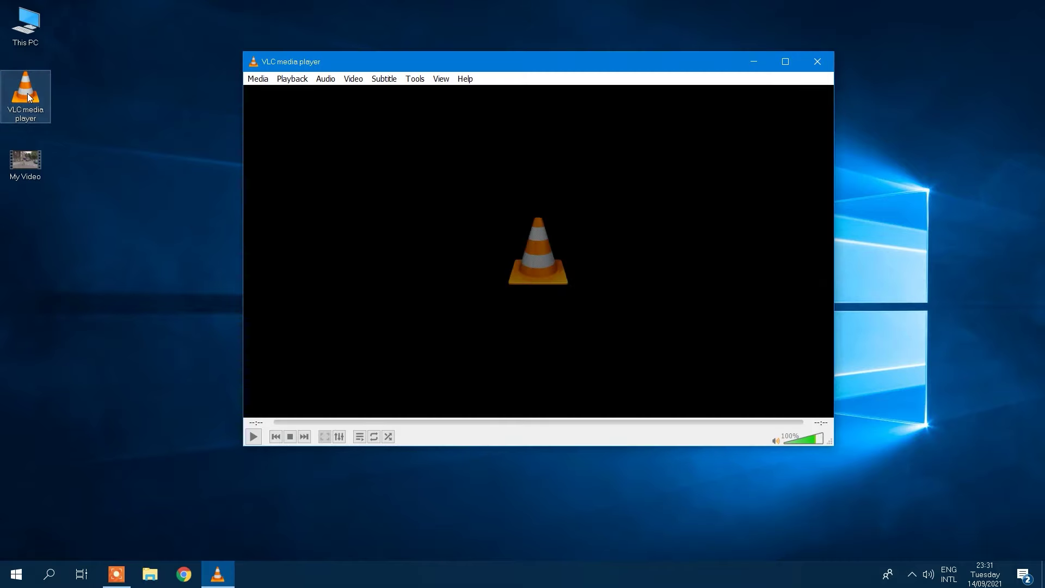
{"action": "left_click", "coordinate": [257, 80]}
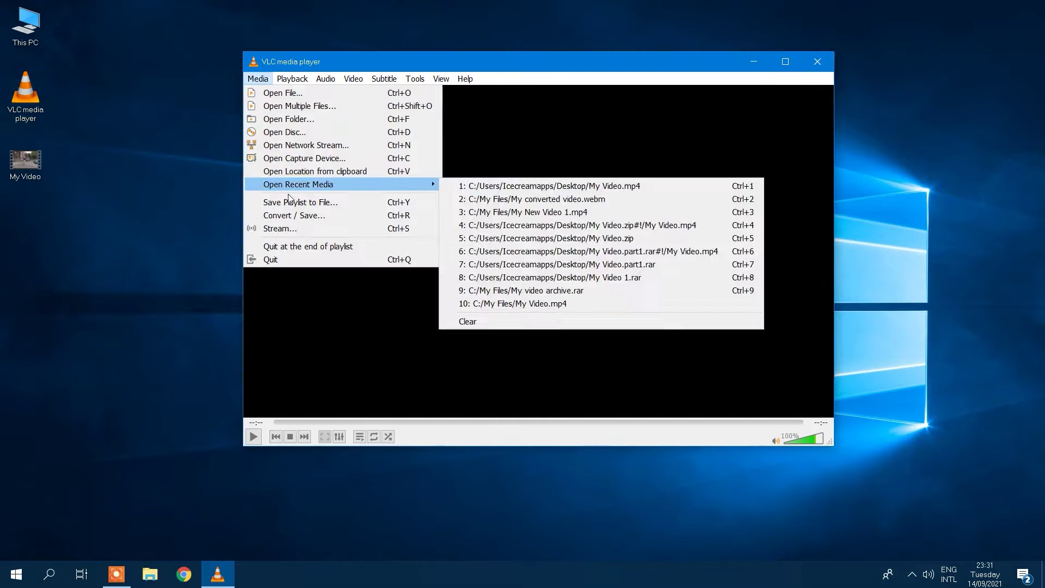
{"action": "left_click", "coordinate": [292, 216]}
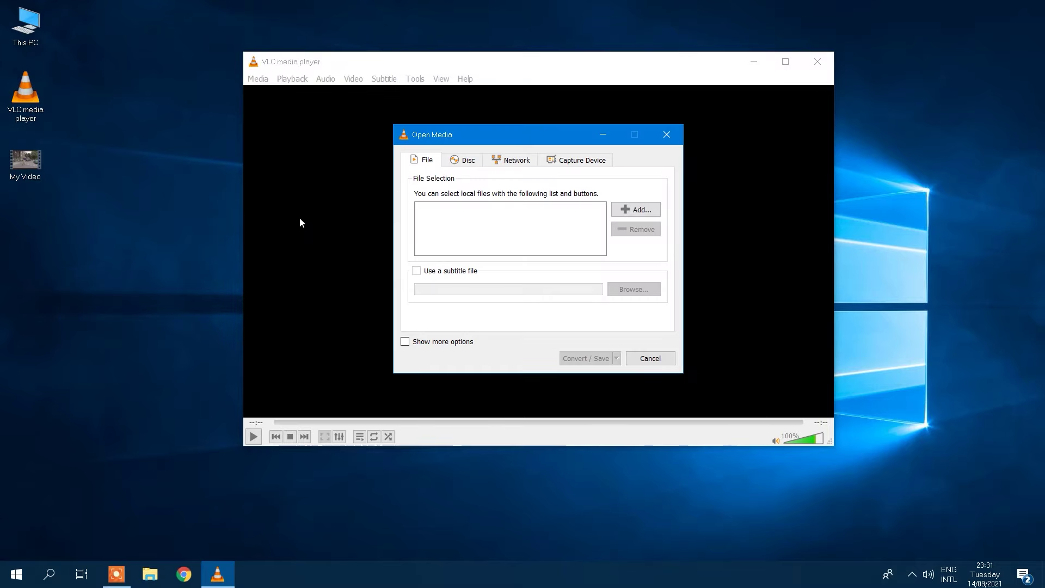
{"action": "left_click", "coordinate": [637, 213]}
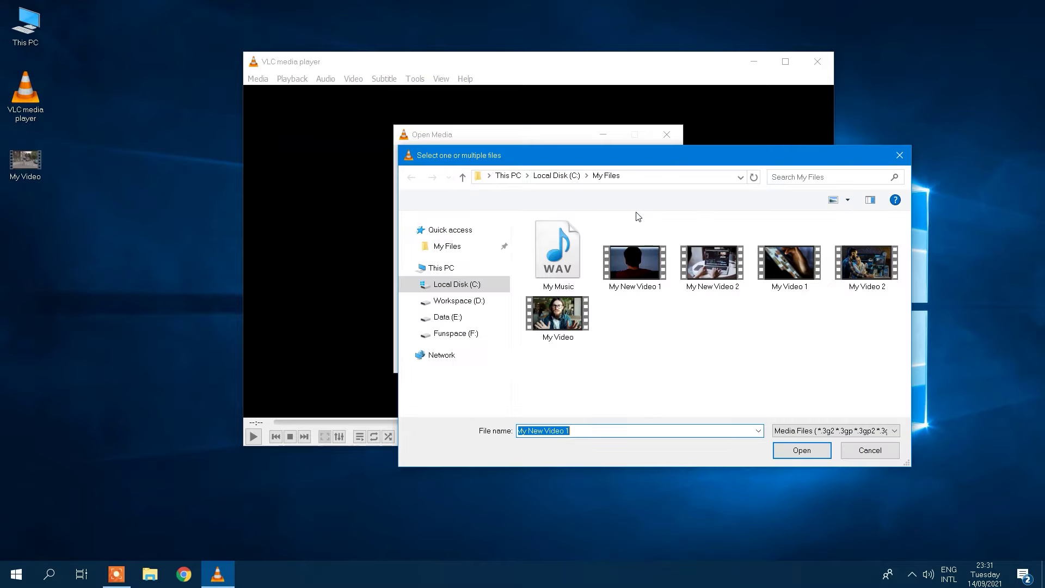
{"action": "left_click", "coordinate": [635, 263]}
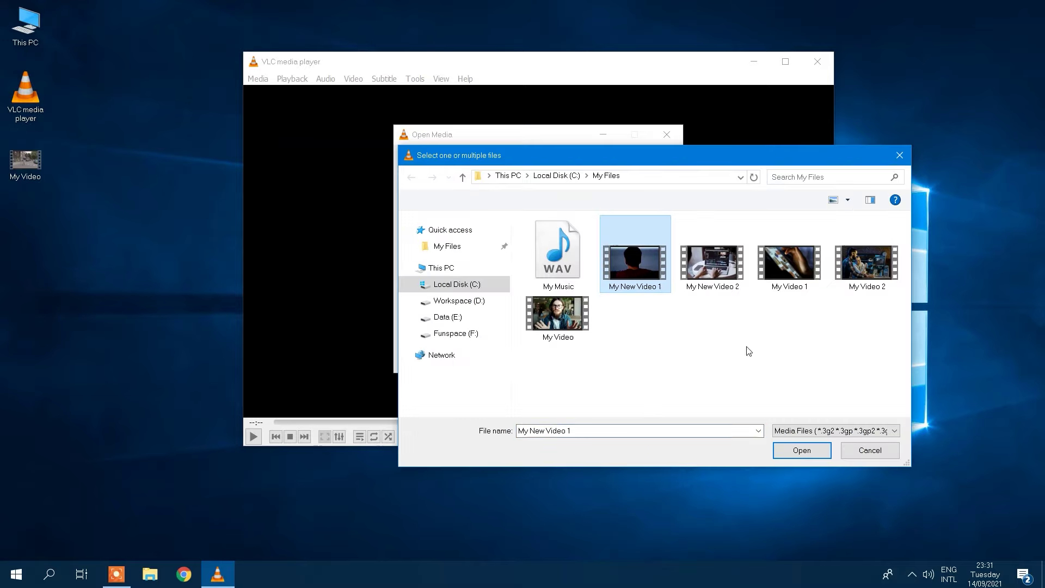
{"action": "left_click", "coordinate": [801, 451]}
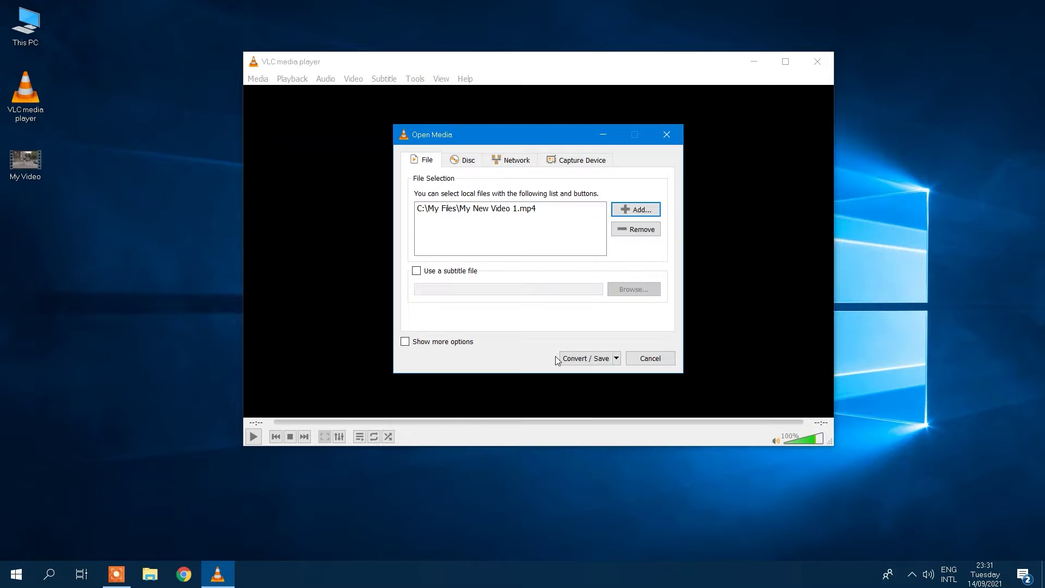
Convert it with the VP80 + Vorbis (Webm) profile as 'My converted video' in My Files.
{"action": "left_click", "coordinate": [587, 358]}
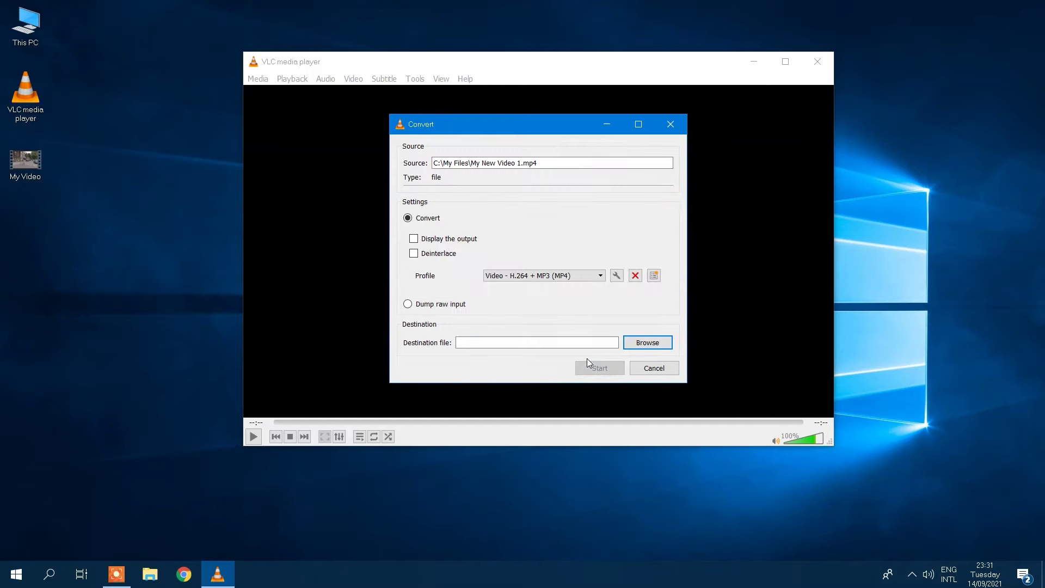
{"action": "left_click", "coordinate": [569, 276]}
{"action": "mouse_move", "coordinate": [600, 299]}
{"action": "left_mouse_down"}
{"action": "mouse_move", "coordinate": [599, 348]}
{"action": "mouse_move", "coordinate": [599, 296]}
{"action": "left_mouse_up"}
{"action": "left_click", "coordinate": [565, 294]}
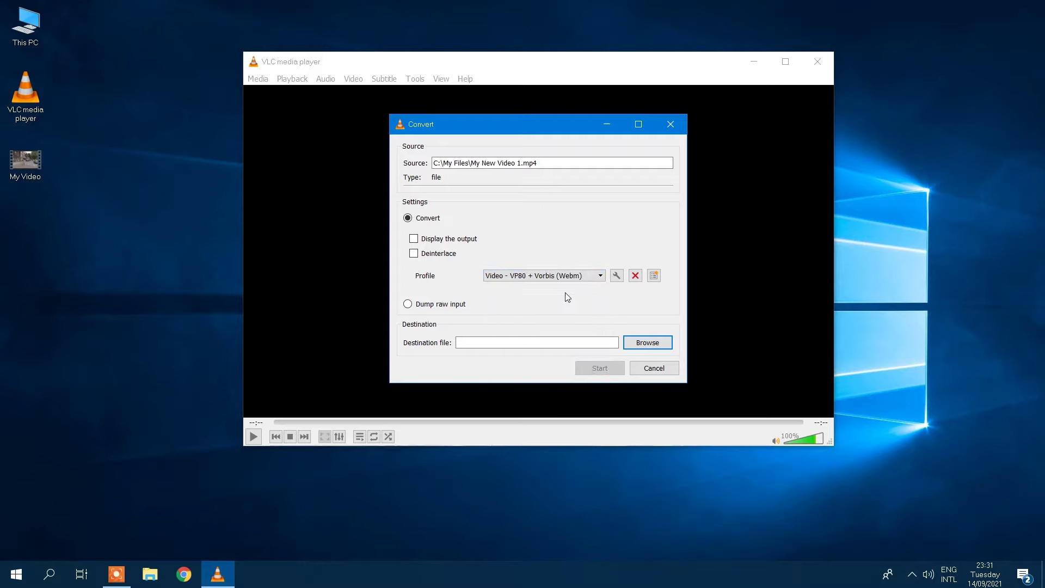
{"action": "left_click", "coordinate": [648, 343]}
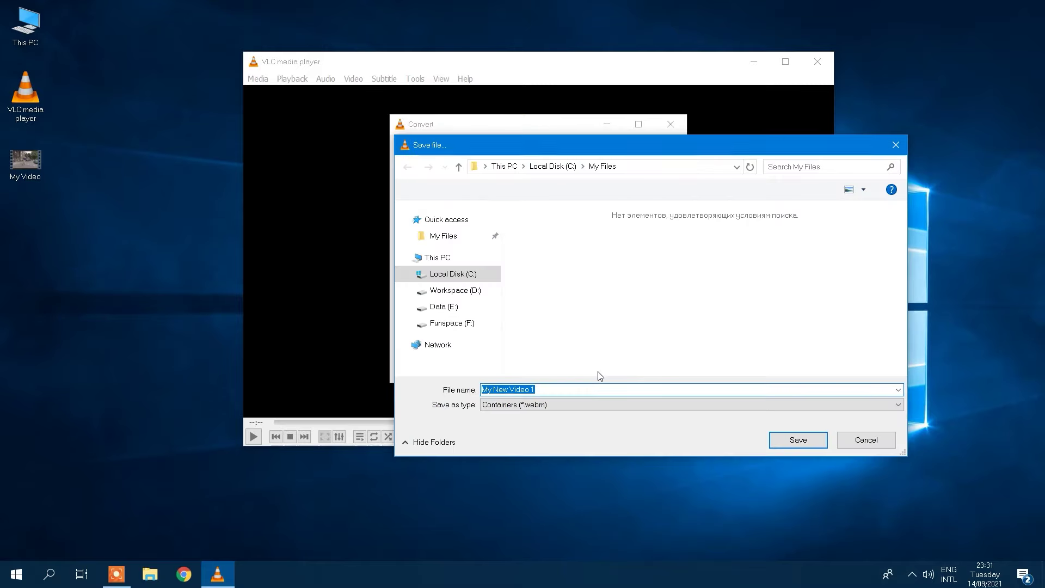
{"action": "type", "text": "My converted video"}
{"action": "left_click", "coordinate": [792, 439]}
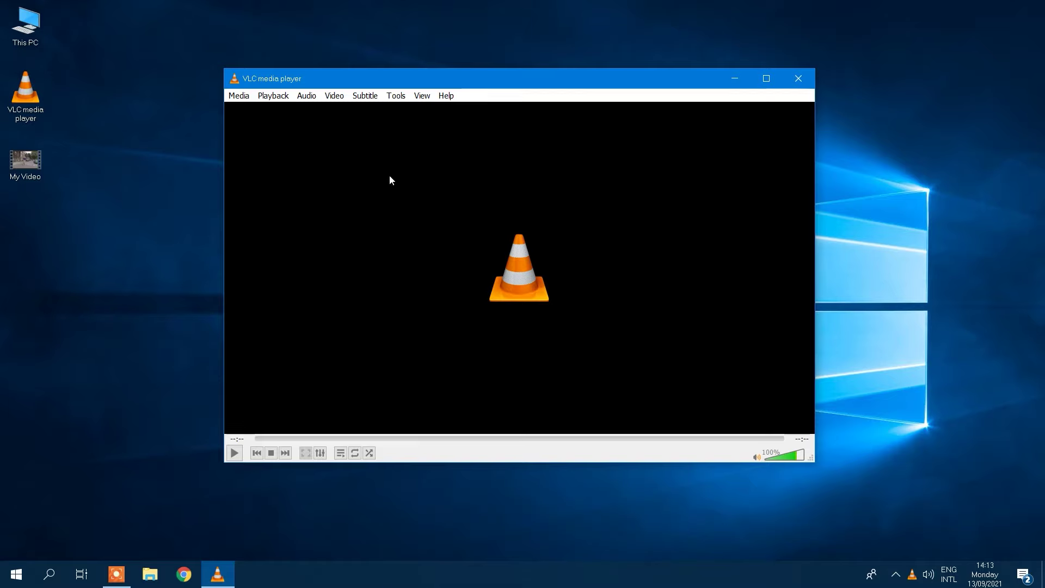
Play the pasted YouTube video address as a network stream.
{"action": "left_click", "coordinate": [242, 97]}
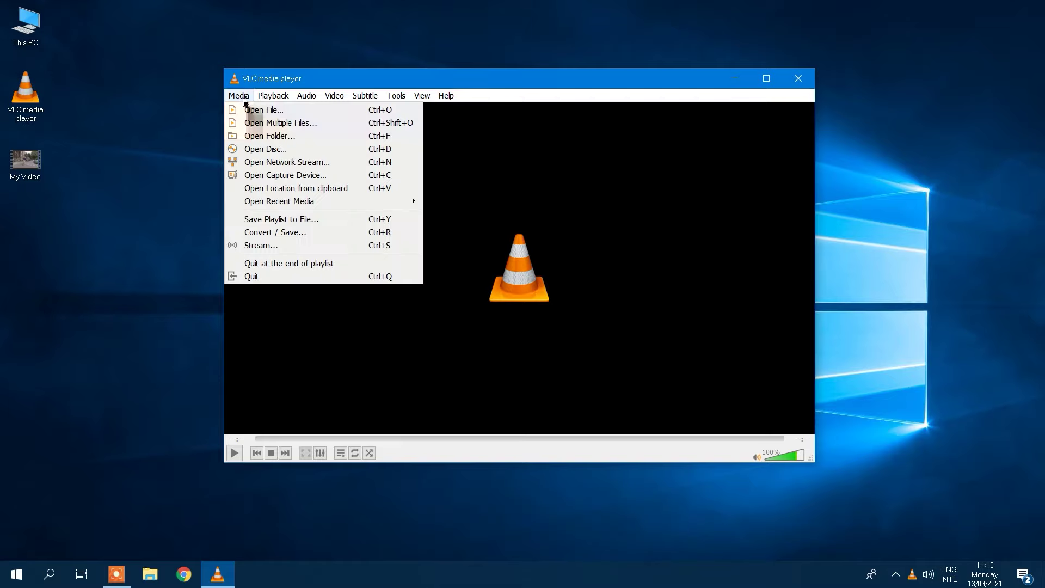
{"action": "left_click", "coordinate": [267, 164]}
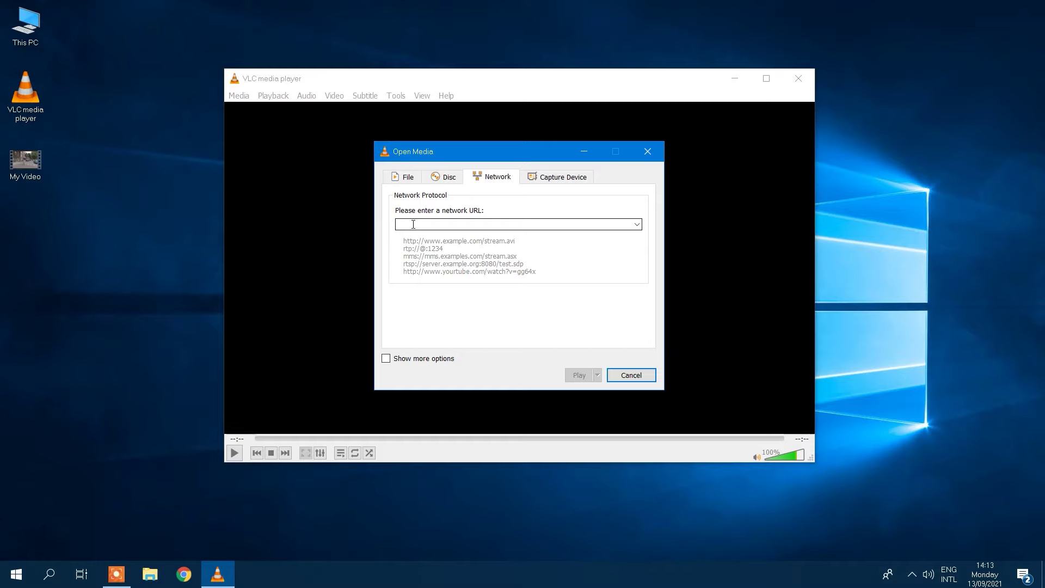
{"action": "type", "text": "https://www.youtube.com/watch?v=80oowNAz1Vc"}
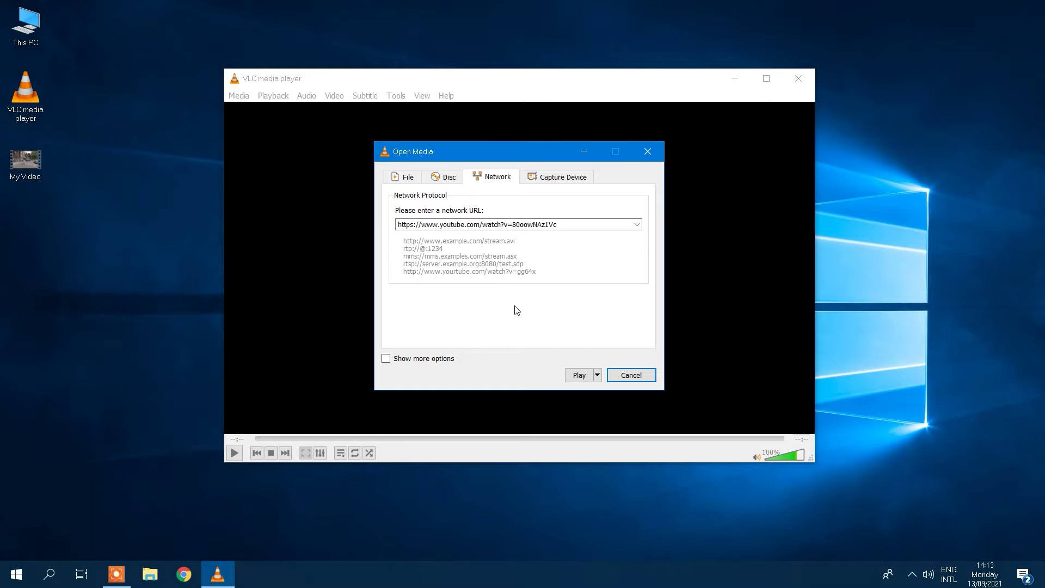
{"action": "left_click", "coordinate": [572, 375]}
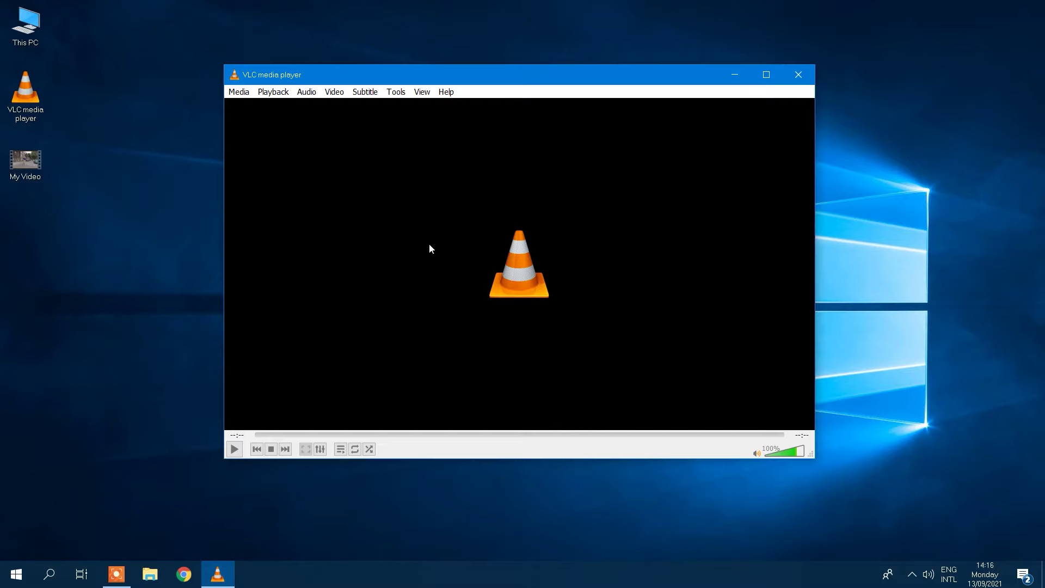
Play the Icecream Apps YouTube network stream again and pause it.
{"action": "left_click", "coordinate": [241, 92]}
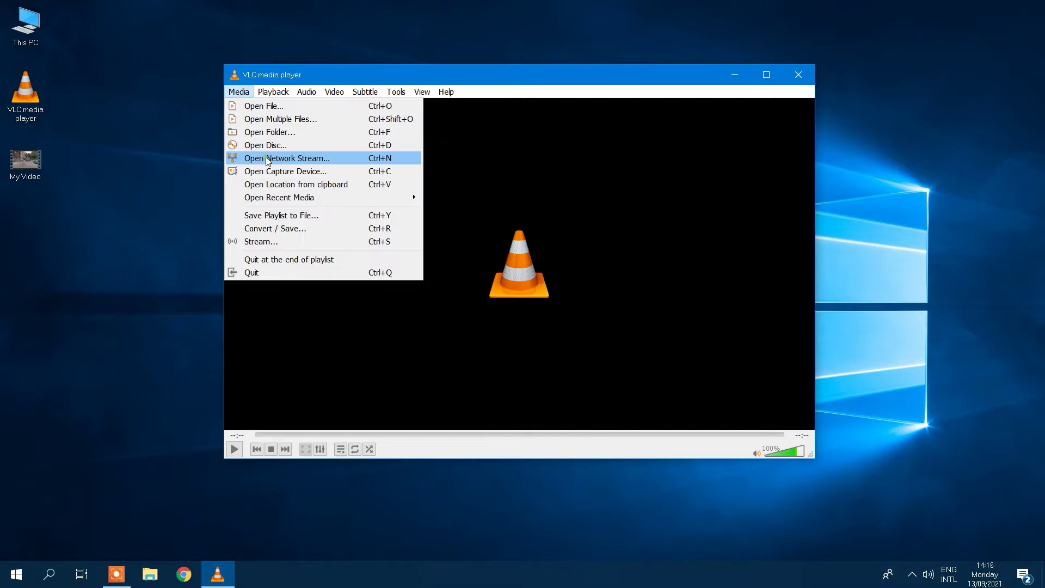
{"action": "left_click", "coordinate": [266, 158]}
{"action": "left_click", "coordinate": [579, 371]}
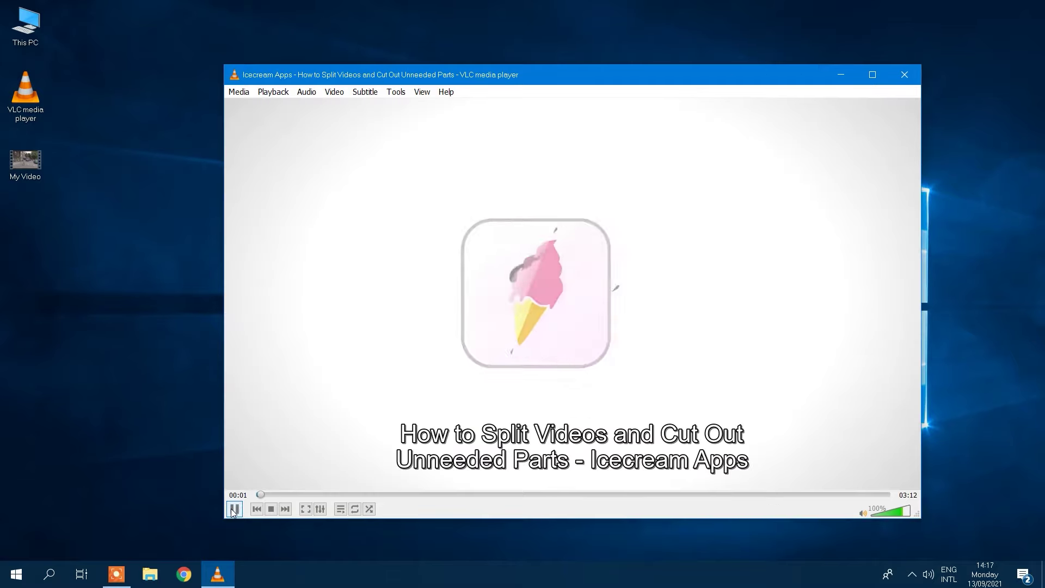
{"action": "key", "text": "space"}
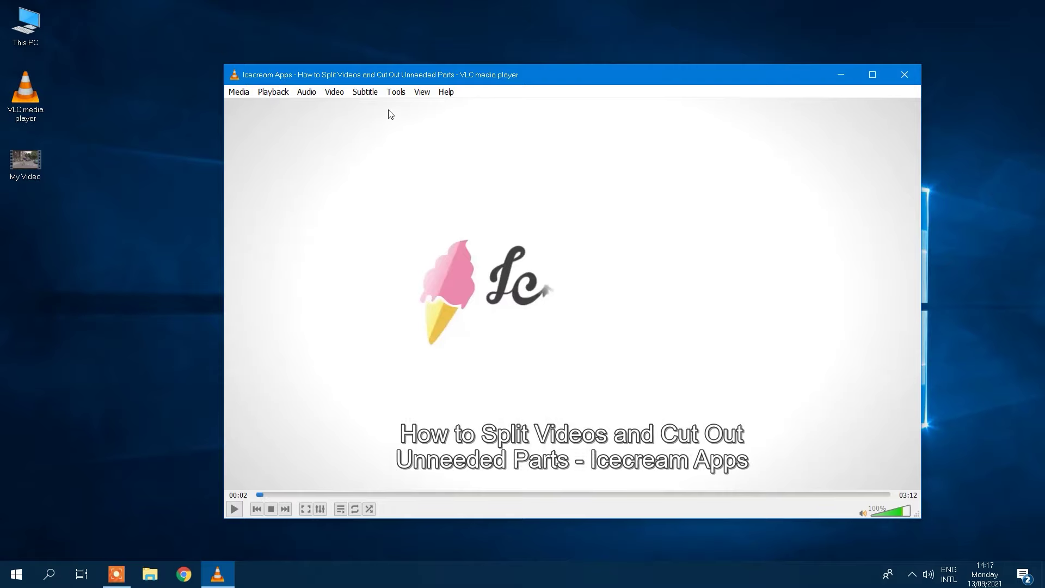
Copy the stream's full Location address from the Codec Information window.
{"action": "left_click", "coordinate": [396, 92]}
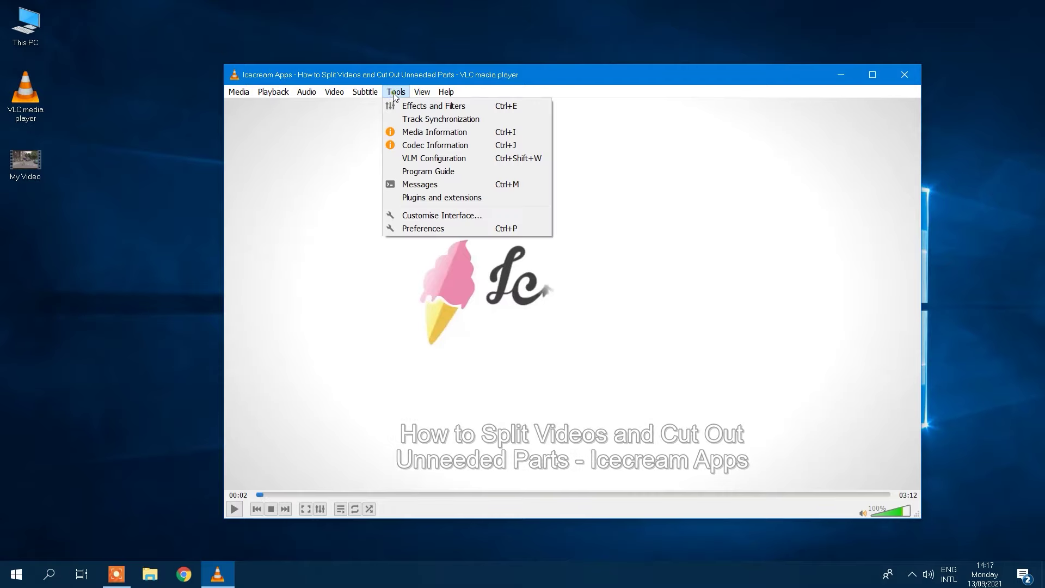
{"action": "left_click", "coordinate": [407, 146]}
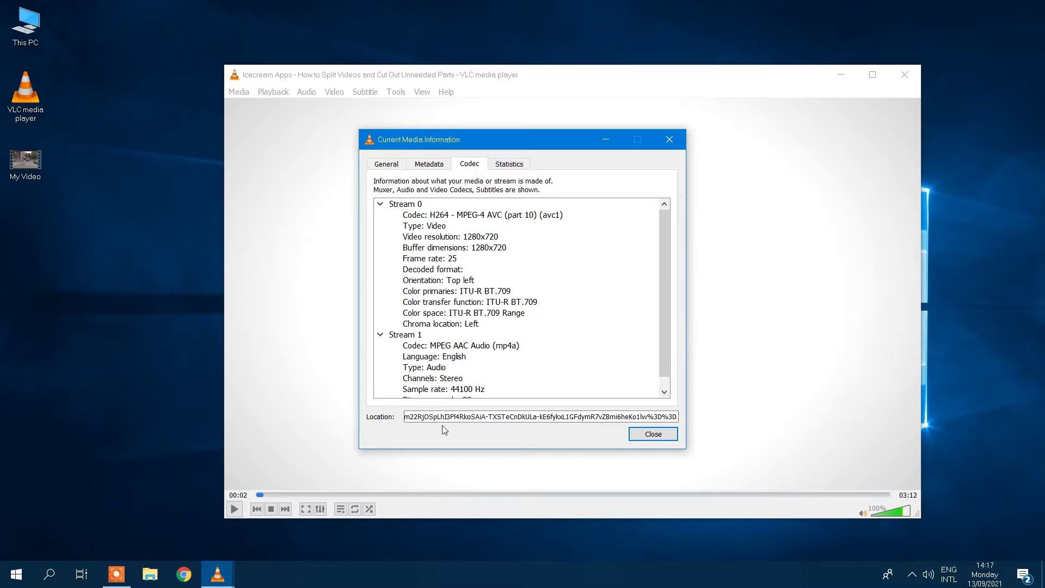
{"action": "right_click", "coordinate": [456, 416]}
{"action": "left_click", "coordinate": [483, 441]}
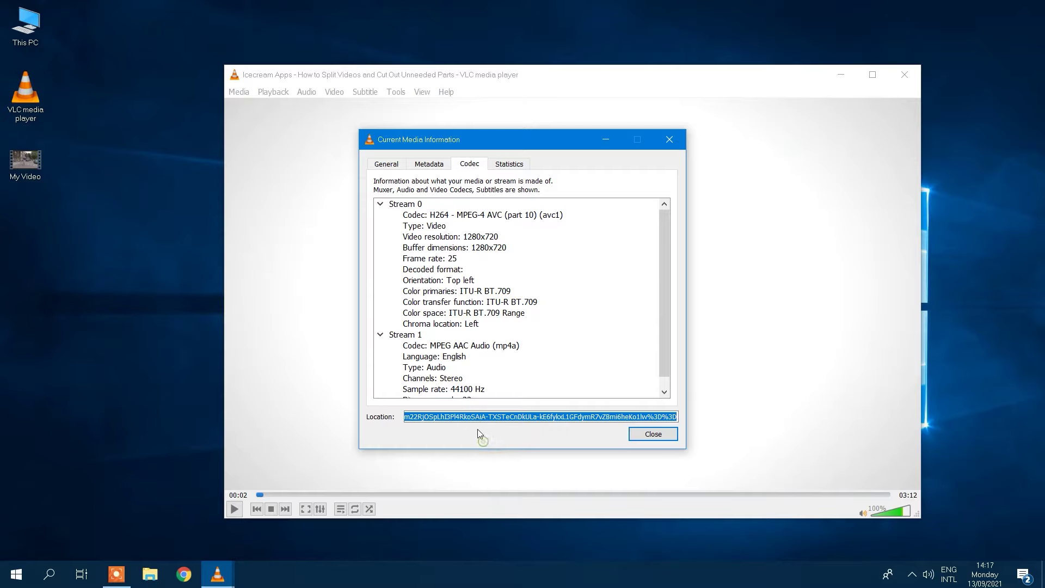
{"action": "right_click", "coordinate": [473, 415]}
{"action": "left_click", "coordinate": [493, 424]}
Load the copied stream address in Chrome and pause the video.
{"action": "left_click", "coordinate": [183, 574]}
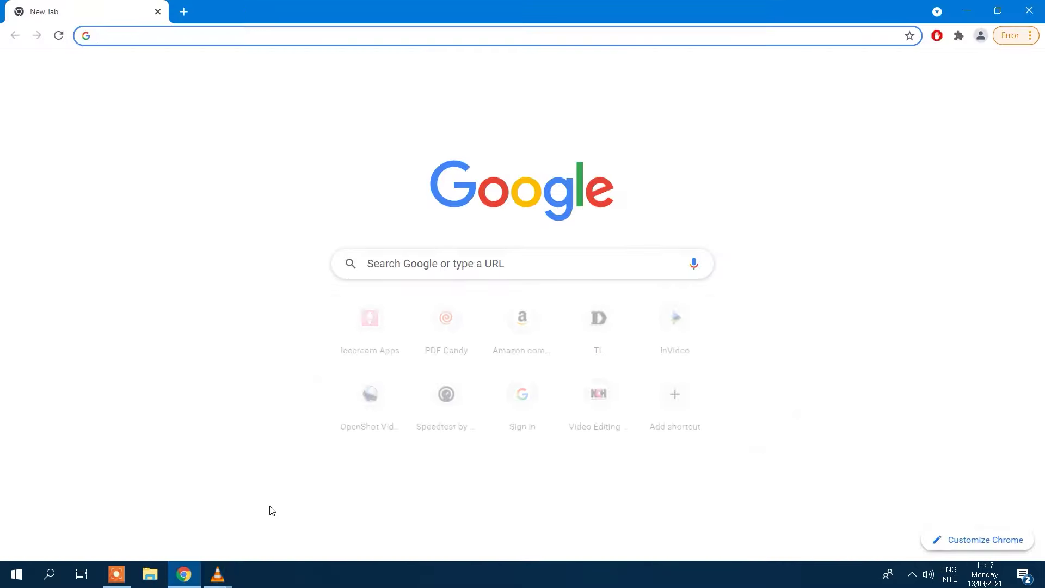
{"action": "right_click", "coordinate": [167, 38]}
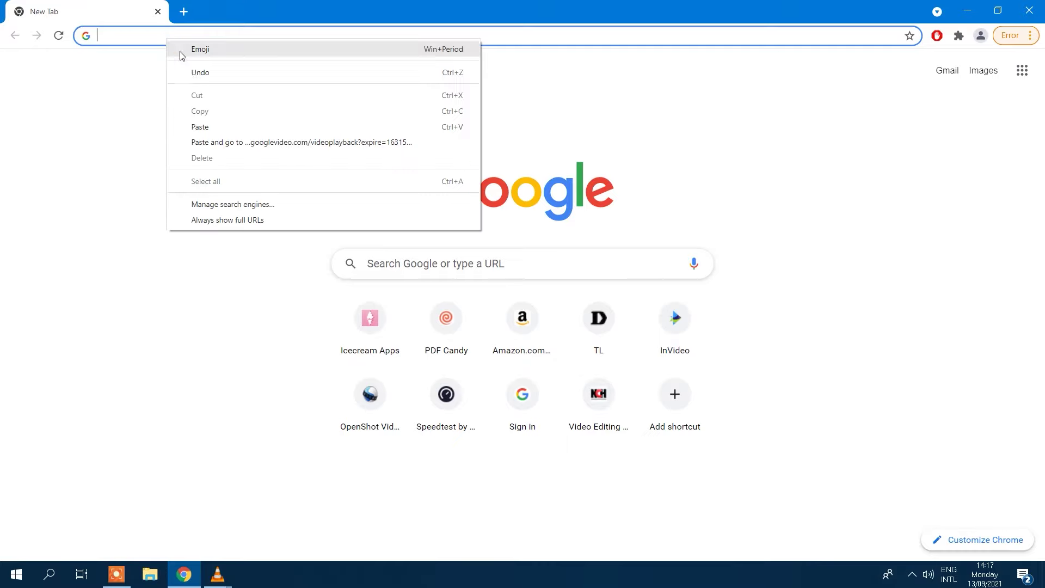
{"action": "left_click", "coordinate": [202, 129]}
{"action": "key", "text": "Return"}
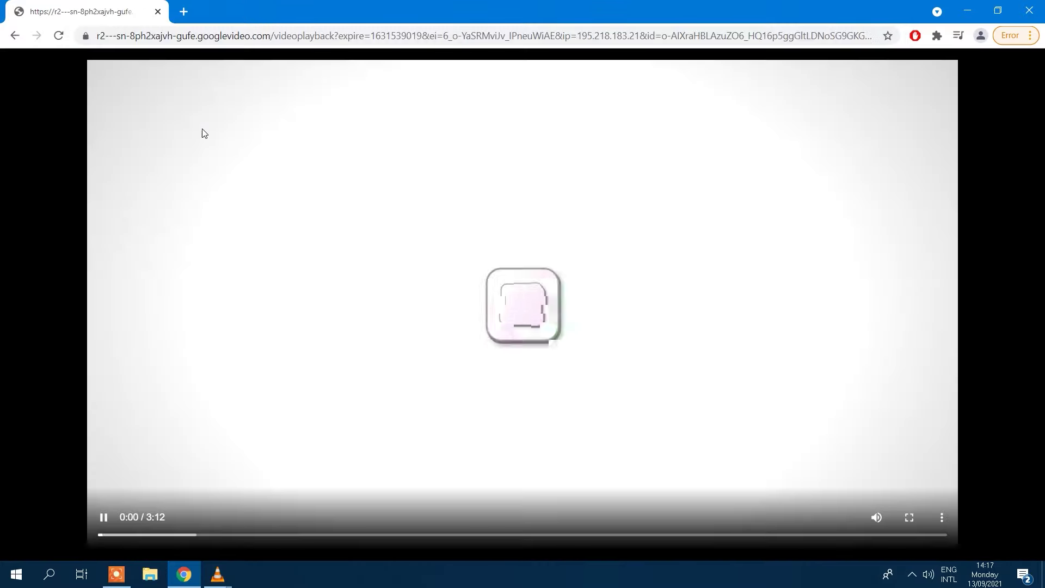
{"action": "left_click", "coordinate": [103, 518]}
Save the video as videoplayback into the My Files folder.
{"action": "right_click", "coordinate": [482, 281]}
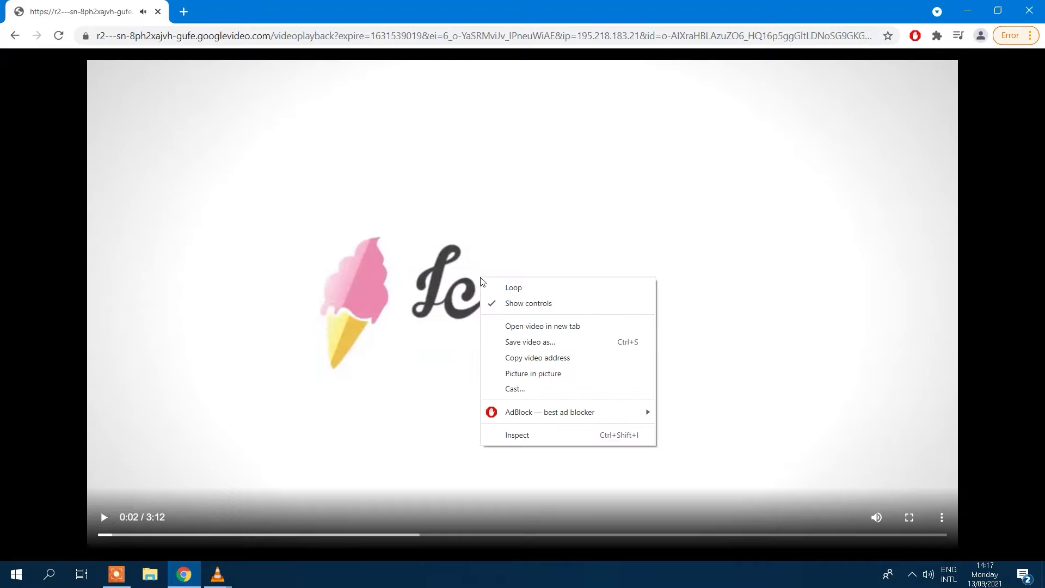
{"action": "left_click", "coordinate": [515, 342]}
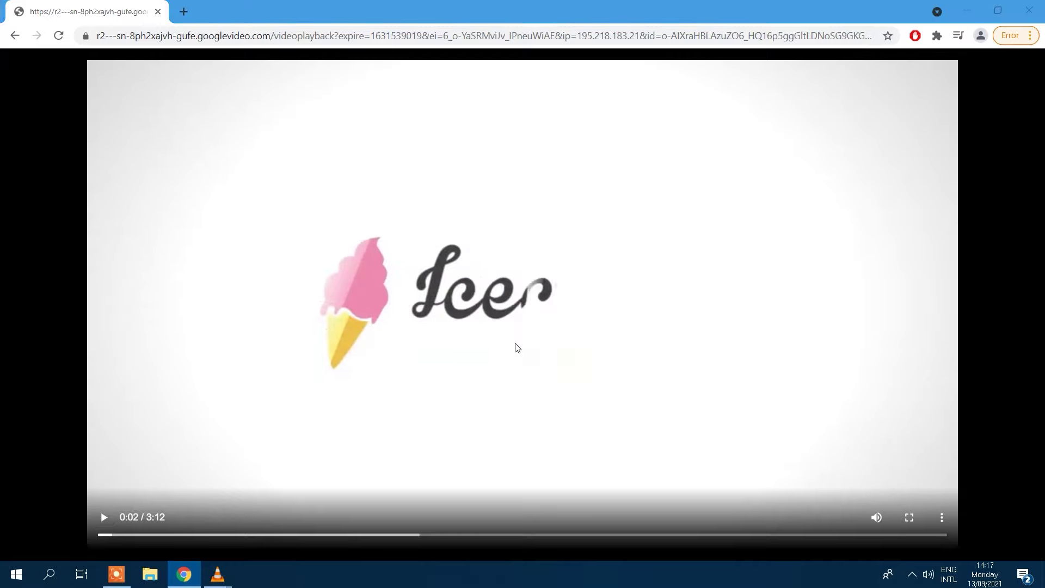
{"action": "left_click", "coordinate": [49, 102]}
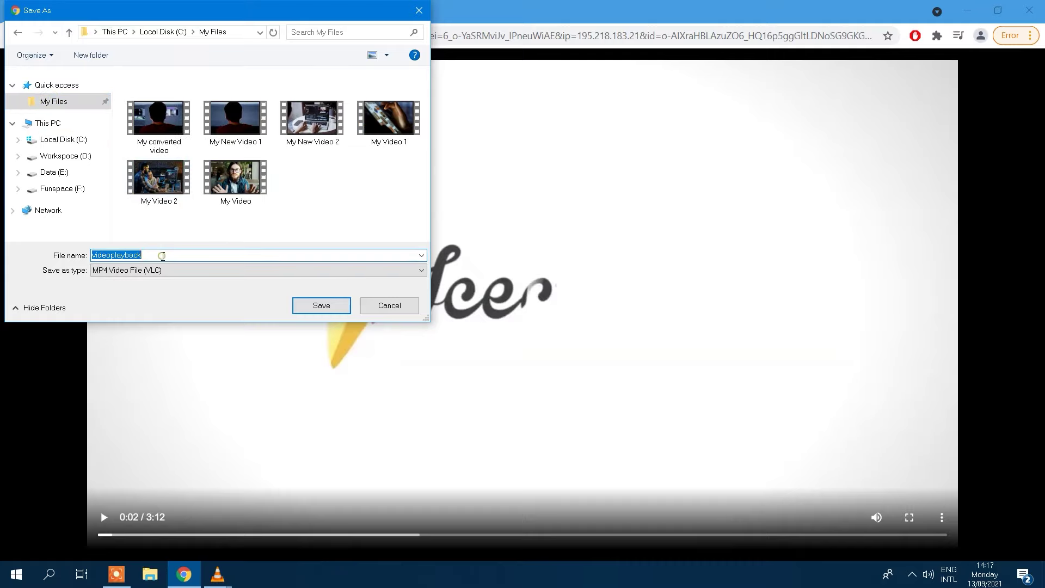
{"action": "left_click", "coordinate": [305, 303]}
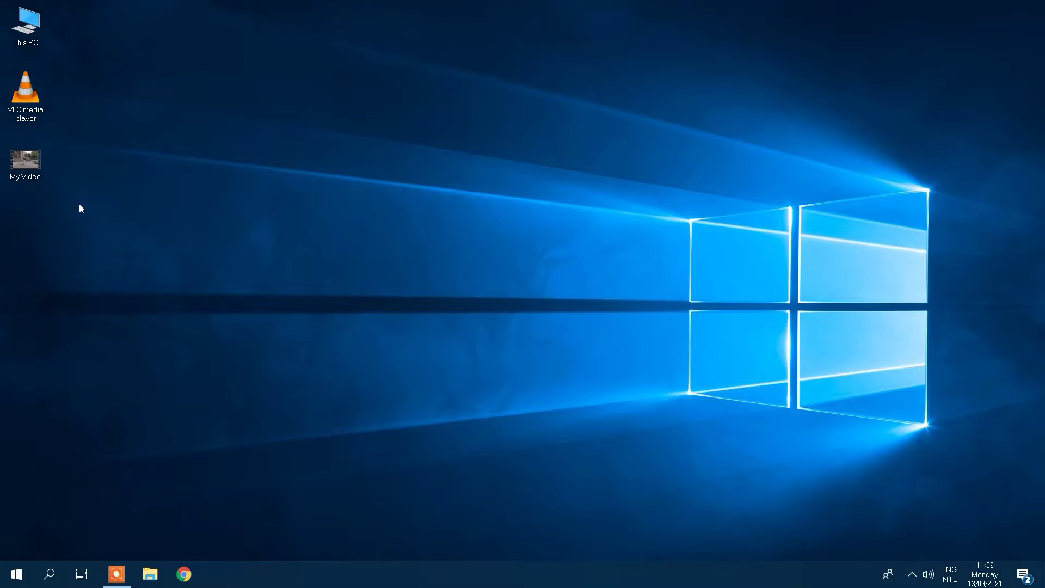
Open My Video.mp4 in VLC, pause it and show the advanced controls.
{"action": "double_click", "coordinate": [28, 159]}
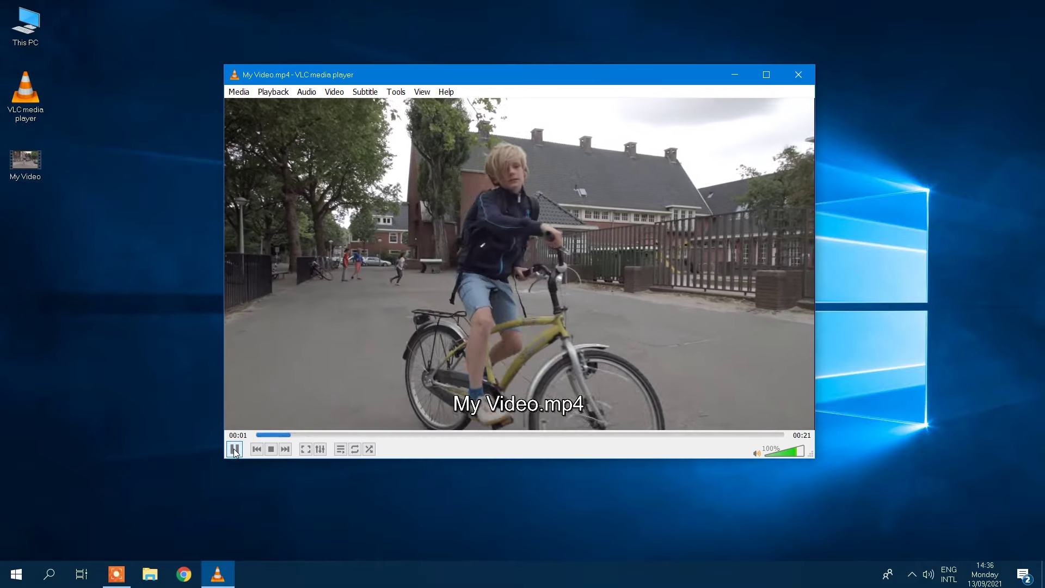
{"action": "left_click", "coordinate": [235, 449]}
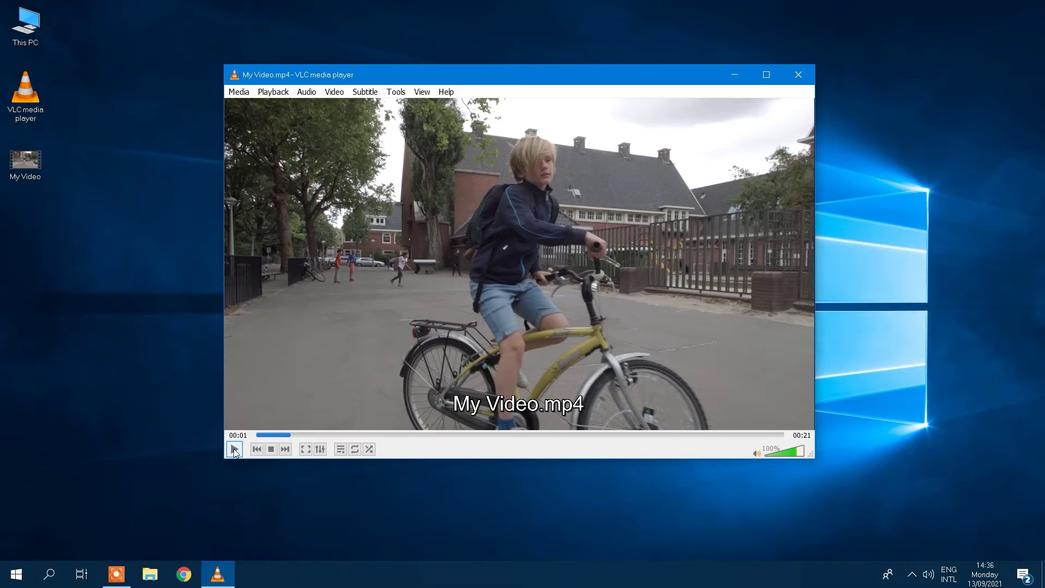
{"action": "left_click", "coordinate": [422, 92]}
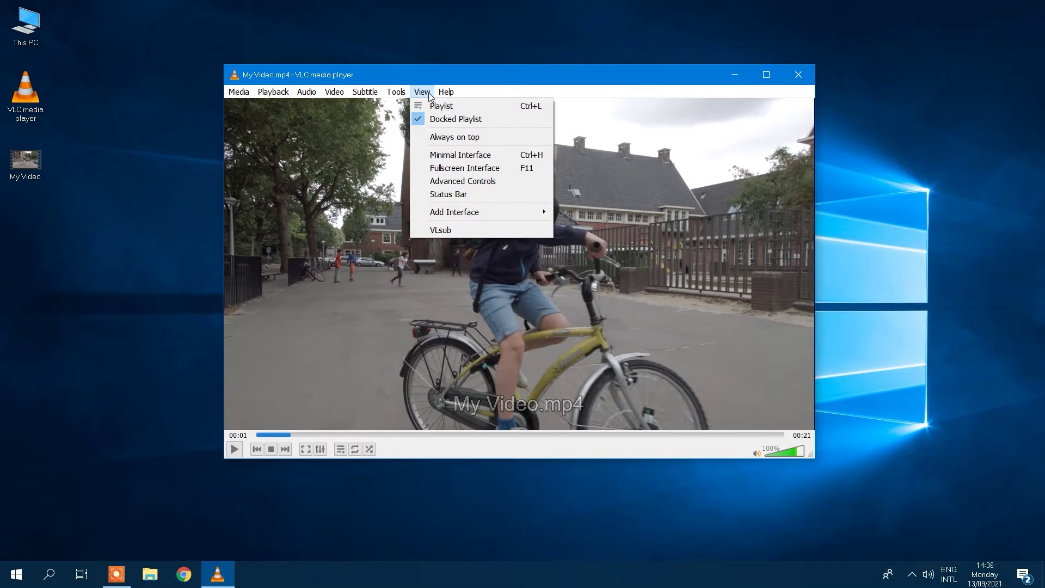
{"action": "left_click", "coordinate": [446, 184]}
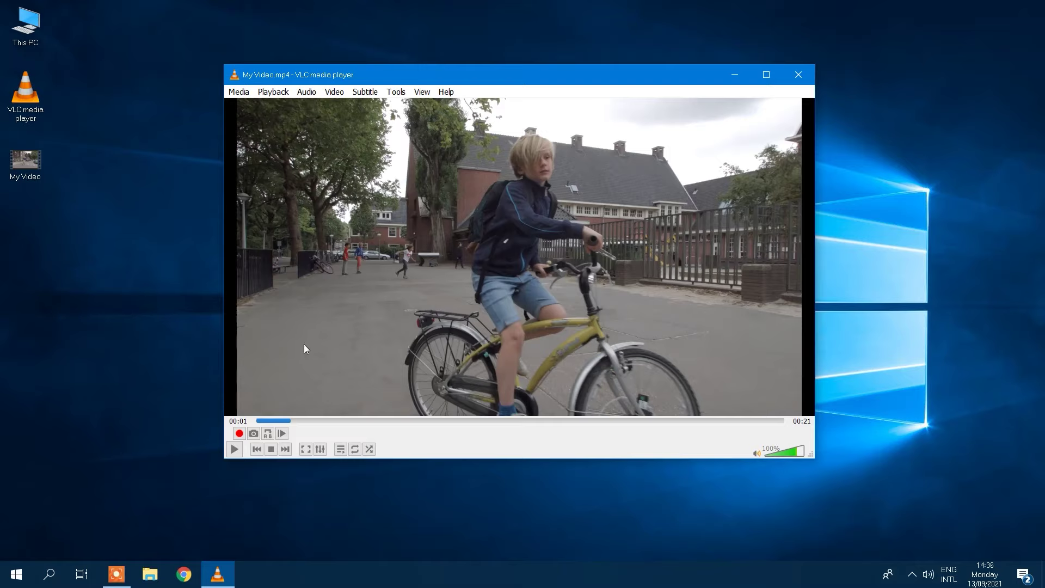
Set the capture audio device to MAIN (QUAD-CAPTURE), then resume playing My Video.
{"action": "left_click", "coordinate": [239, 92]}
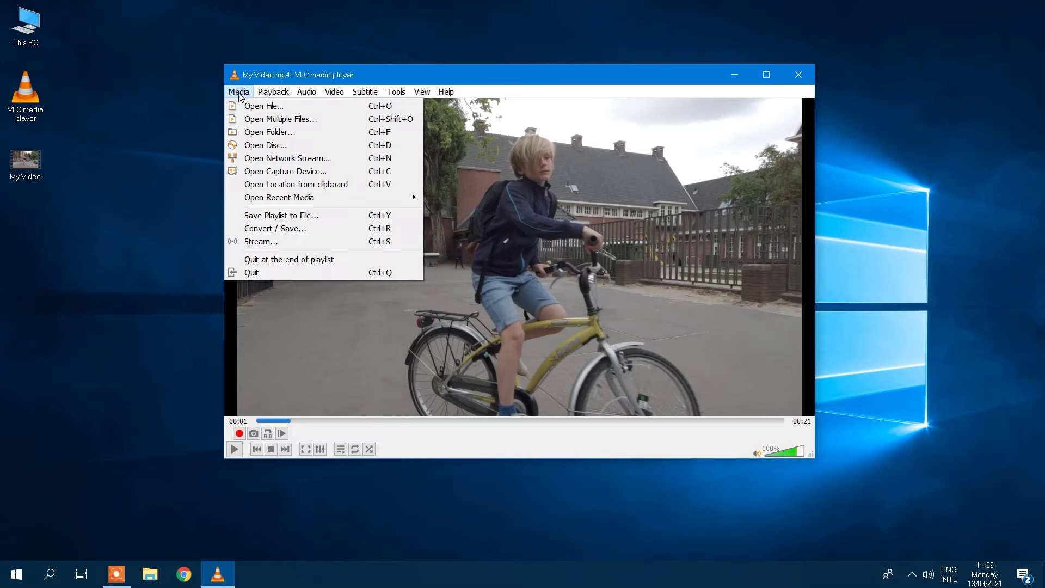
{"action": "left_click", "coordinate": [274, 171]}
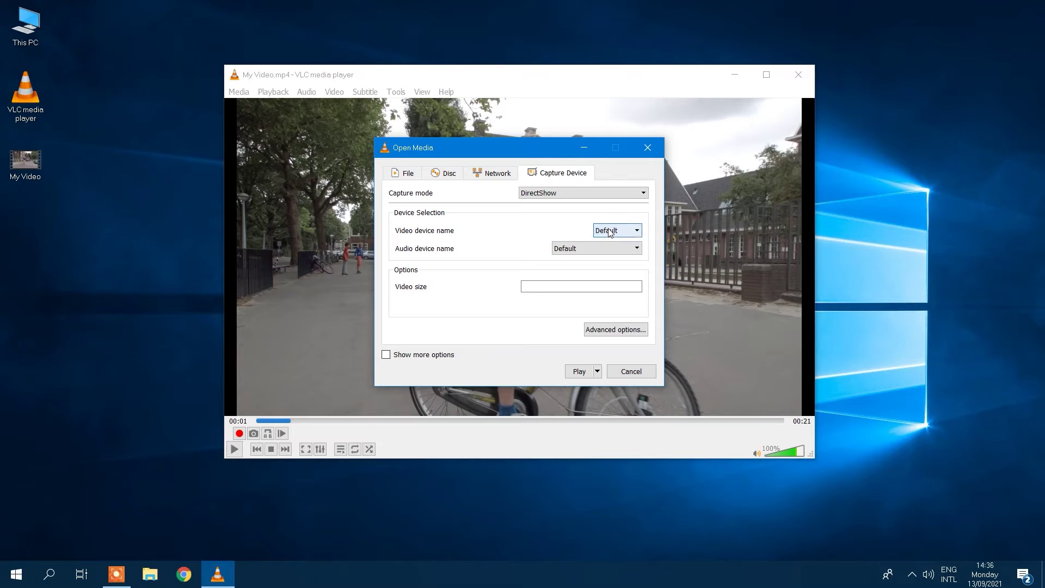
{"action": "left_click", "coordinate": [609, 249]}
{"action": "left_click", "coordinate": [596, 299]}
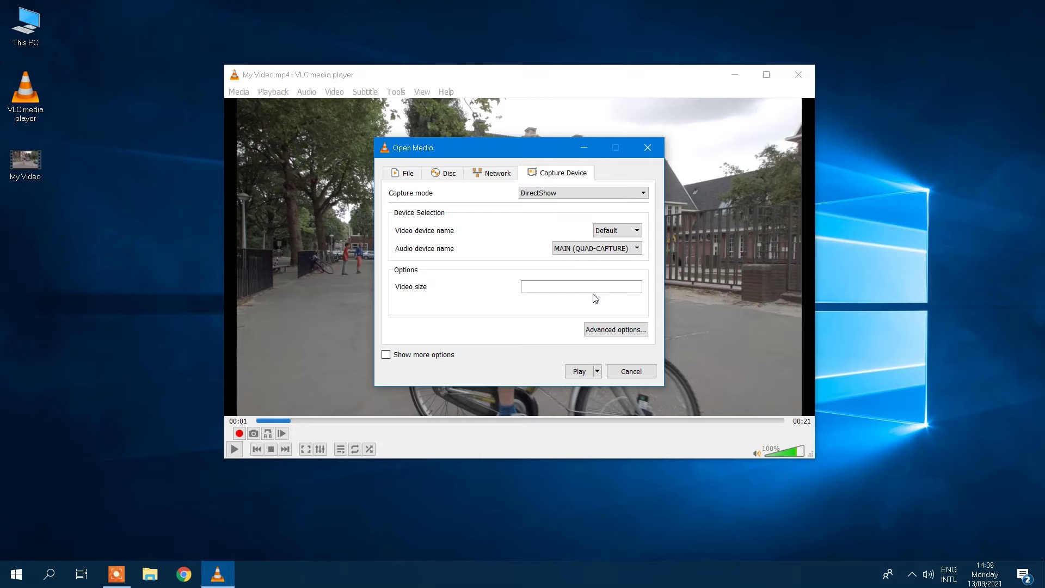
{"action": "left_click", "coordinate": [651, 148]}
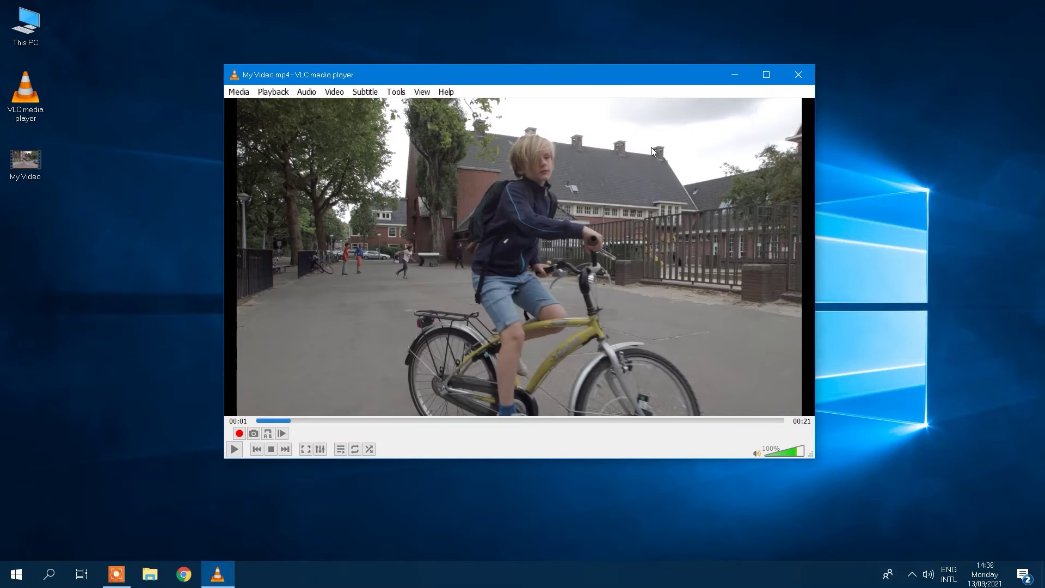
{"action": "left_click", "coordinate": [234, 449]}
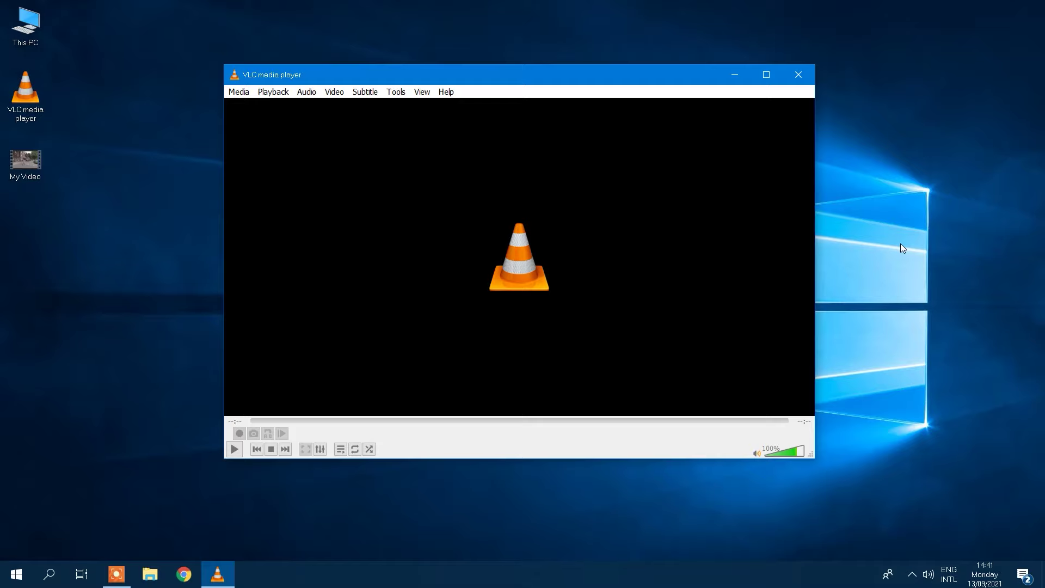
Set the capture mode to Desktop and choose to convert the capture.
{"action": "left_click", "coordinate": [240, 94]}
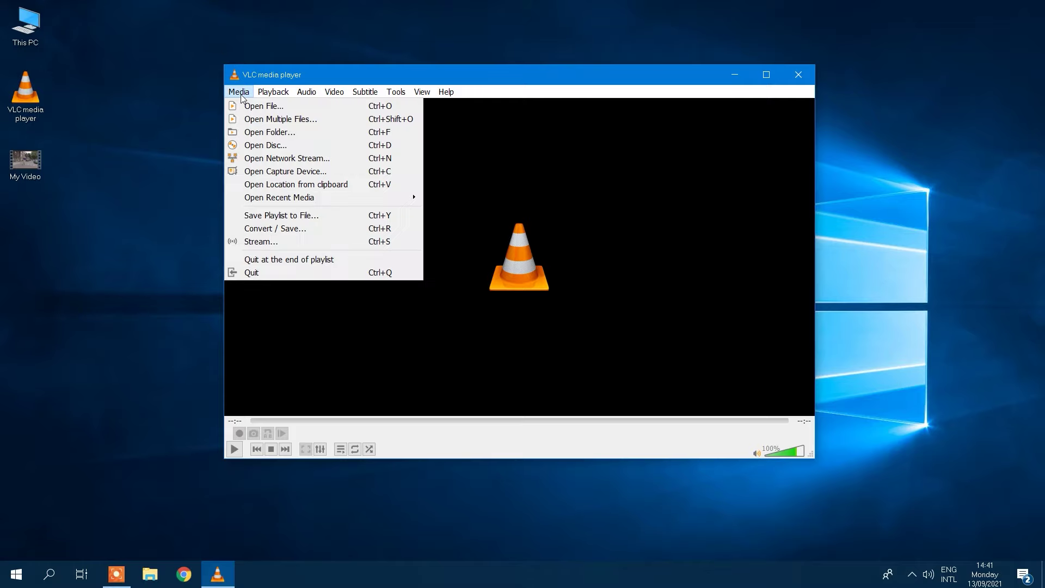
{"action": "left_click", "coordinate": [293, 173]}
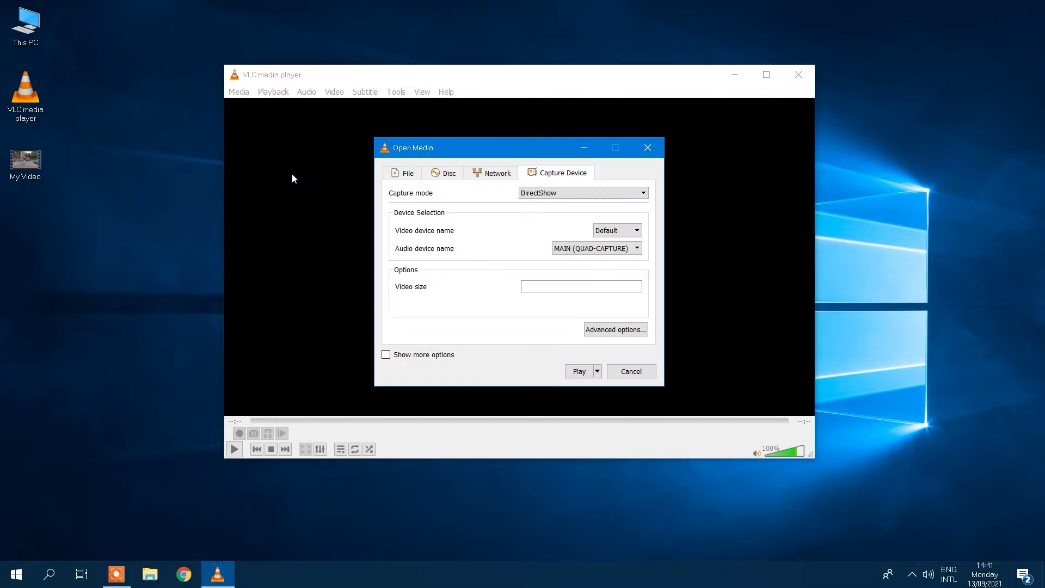
{"action": "left_click", "coordinate": [570, 194]}
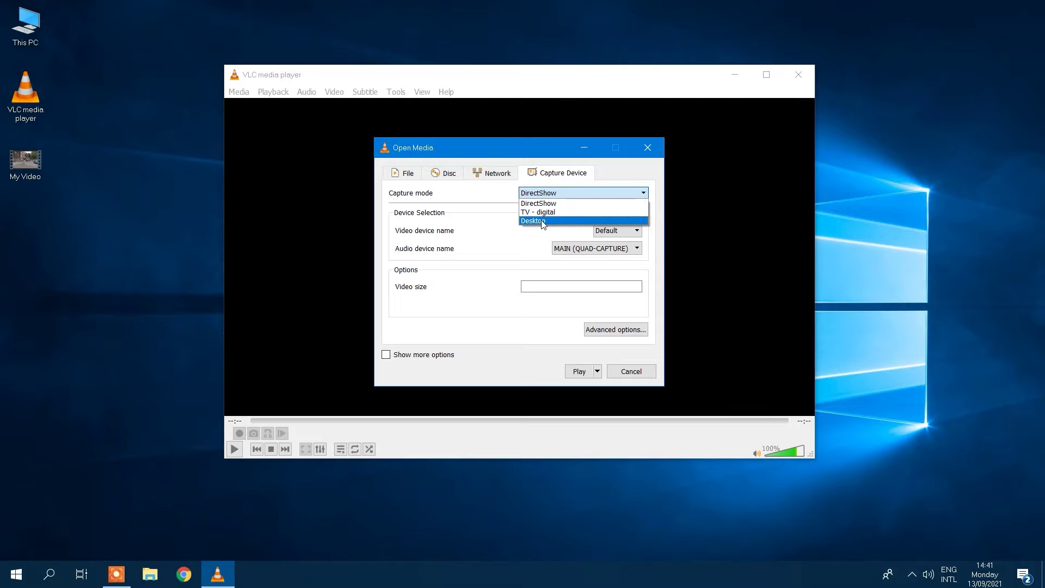
{"action": "left_click", "coordinate": [545, 223]}
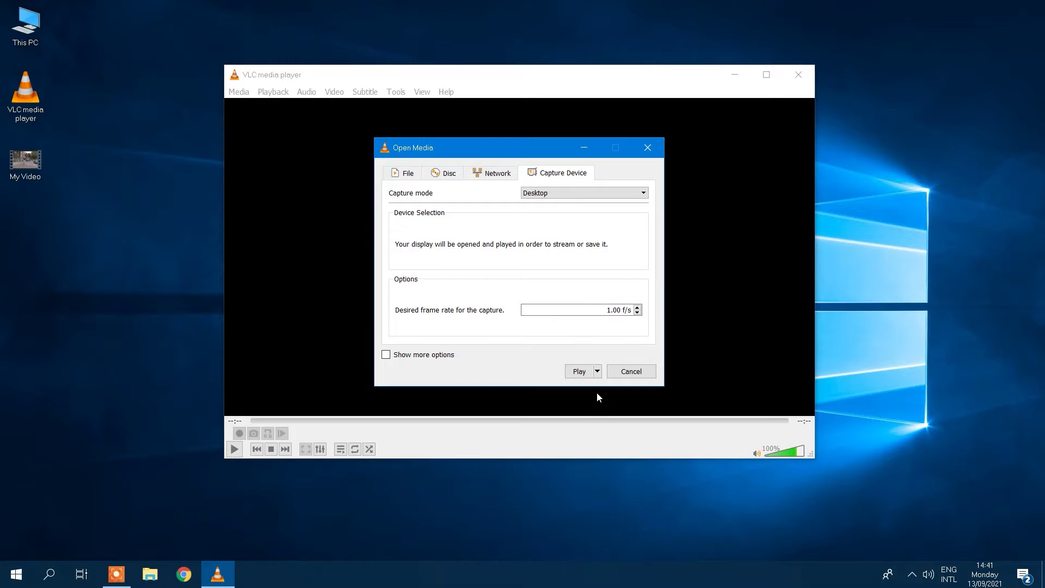
{"action": "left_click", "coordinate": [598, 372]}
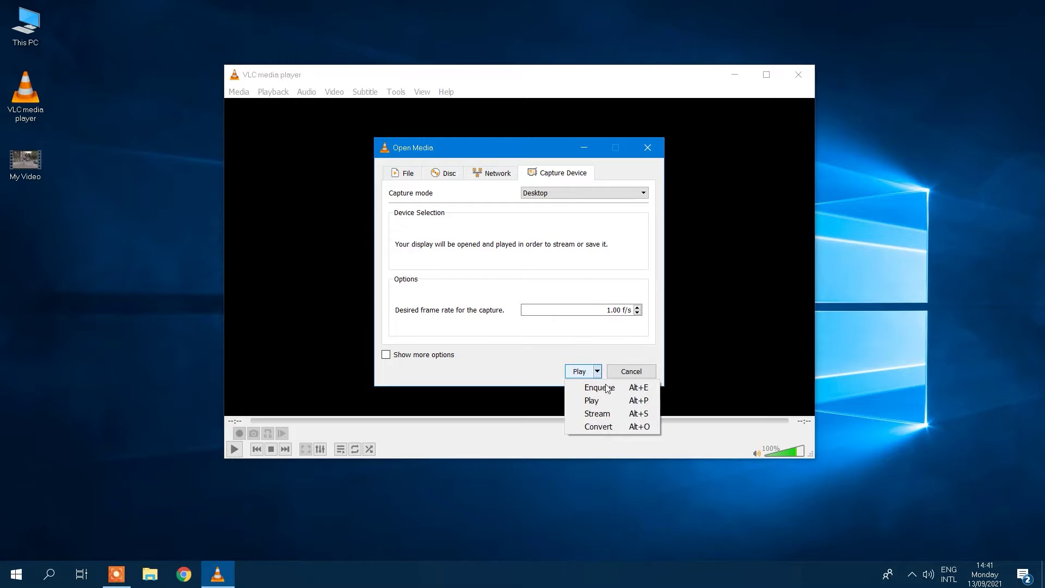
{"action": "left_click", "coordinate": [603, 427]}
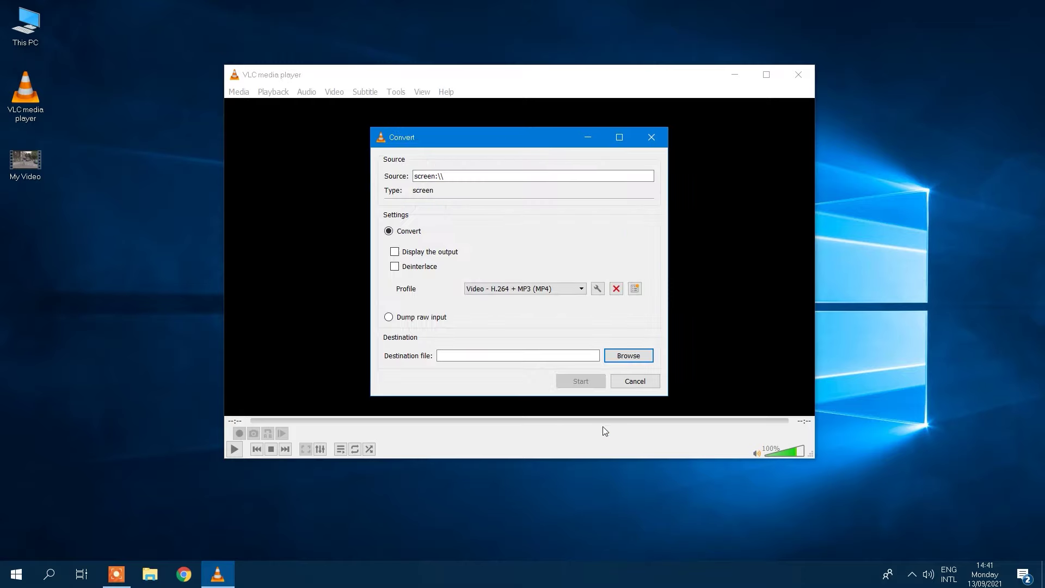
Record with the H.264 + MP3 (MP4) profile to 'My screen record' in My Files.
{"action": "left_click", "coordinate": [532, 289]}
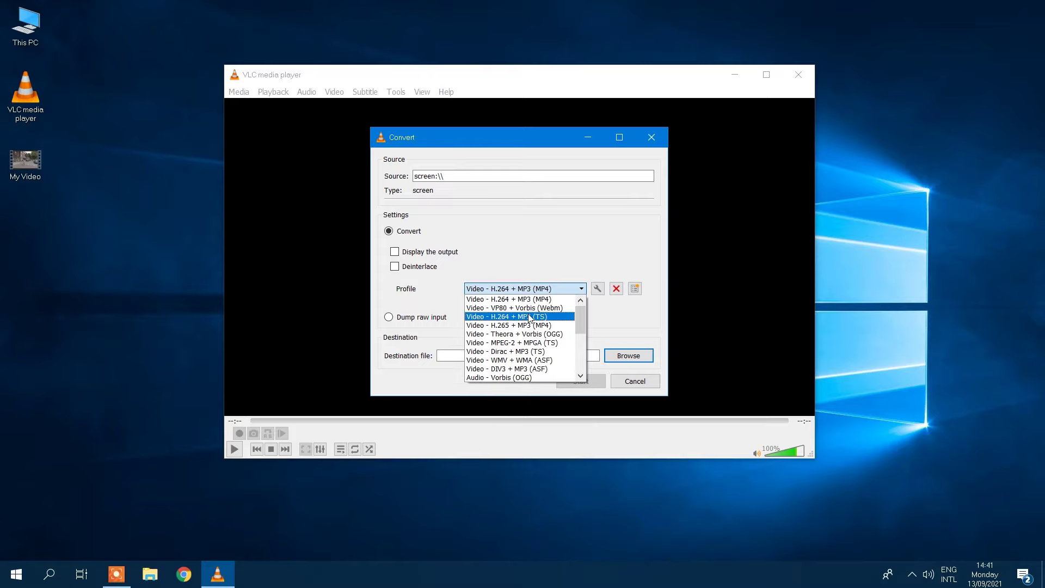
{"action": "left_click", "coordinate": [530, 299]}
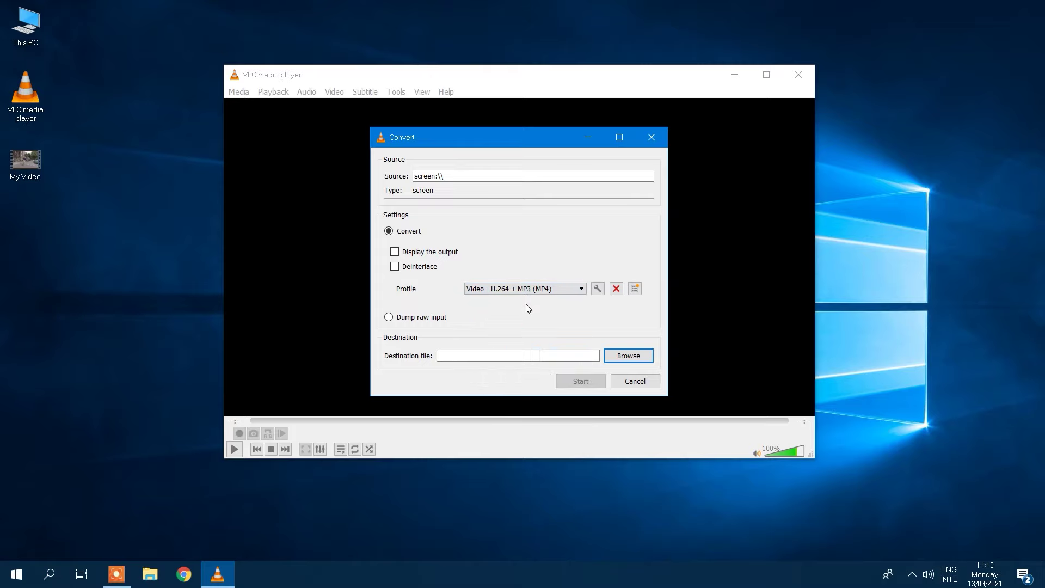
{"action": "left_click", "coordinate": [612, 360]}
{"action": "left_click", "coordinate": [519, 398]}
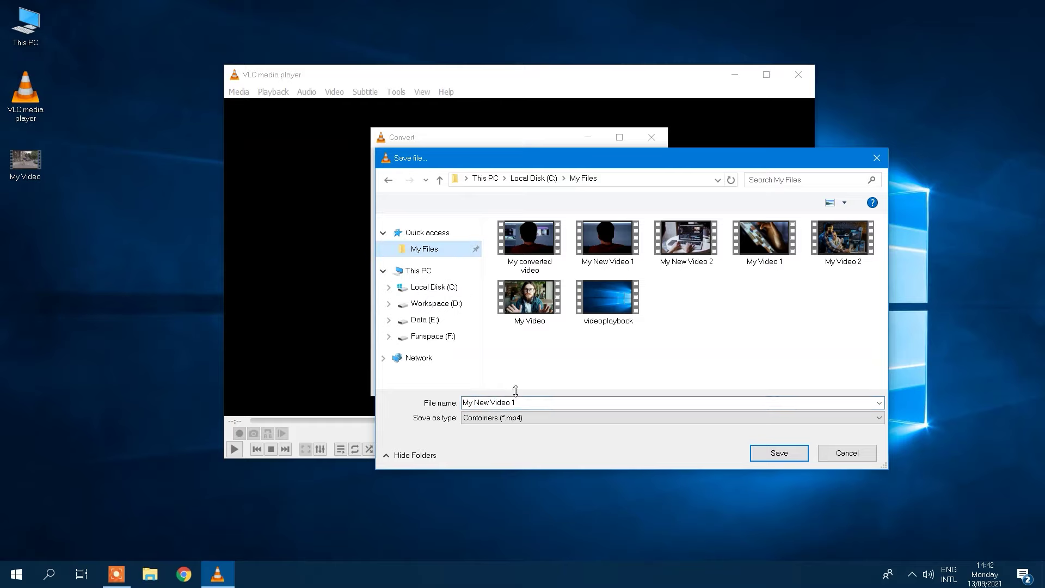
{"action": "key", "text": "ctrl+a"}
{"action": "type", "text": "My s"}
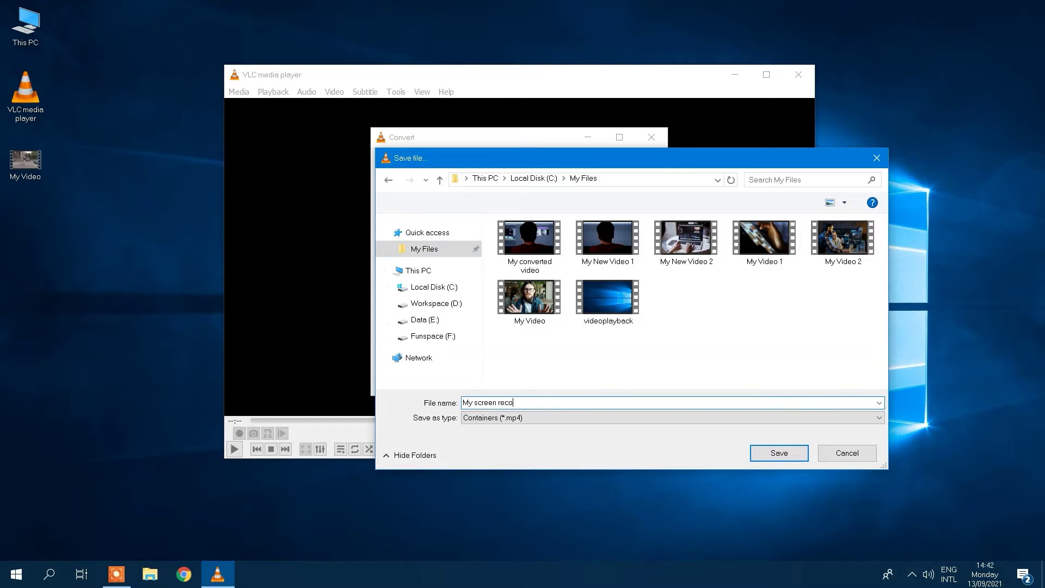
{"action": "left_click", "coordinate": [776, 453]}
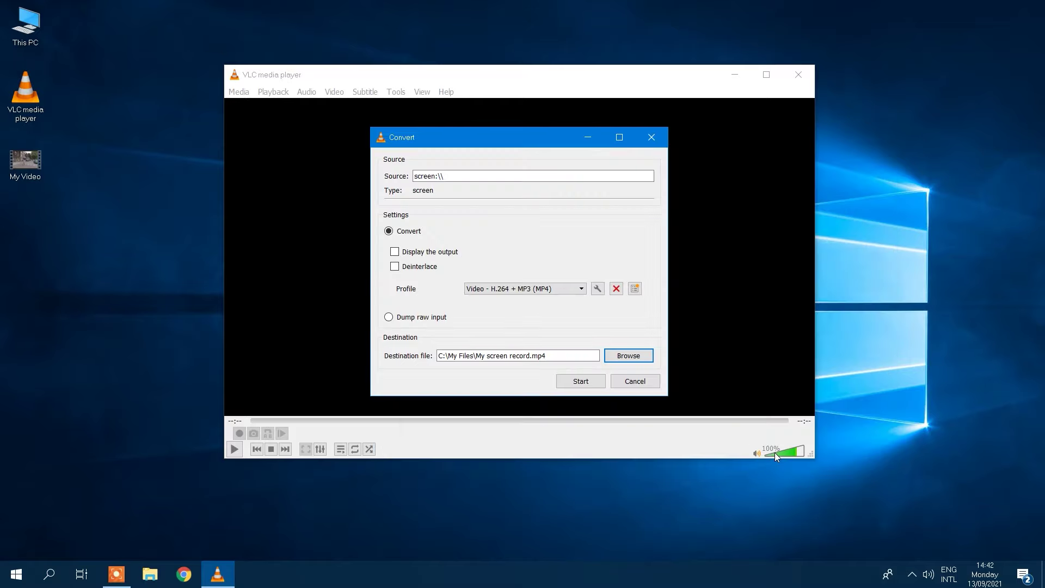
{"action": "left_click", "coordinate": [577, 381]}
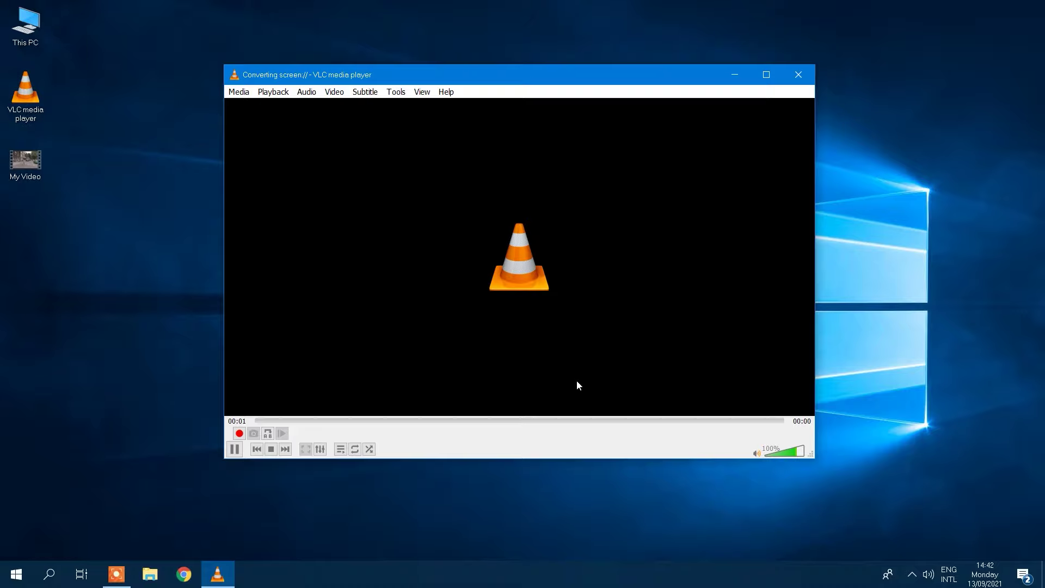
Minimize VLC, load icecreamapps.com in Chrome, then restore the recording VLC window.
{"action": "left_click", "coordinate": [735, 75]}
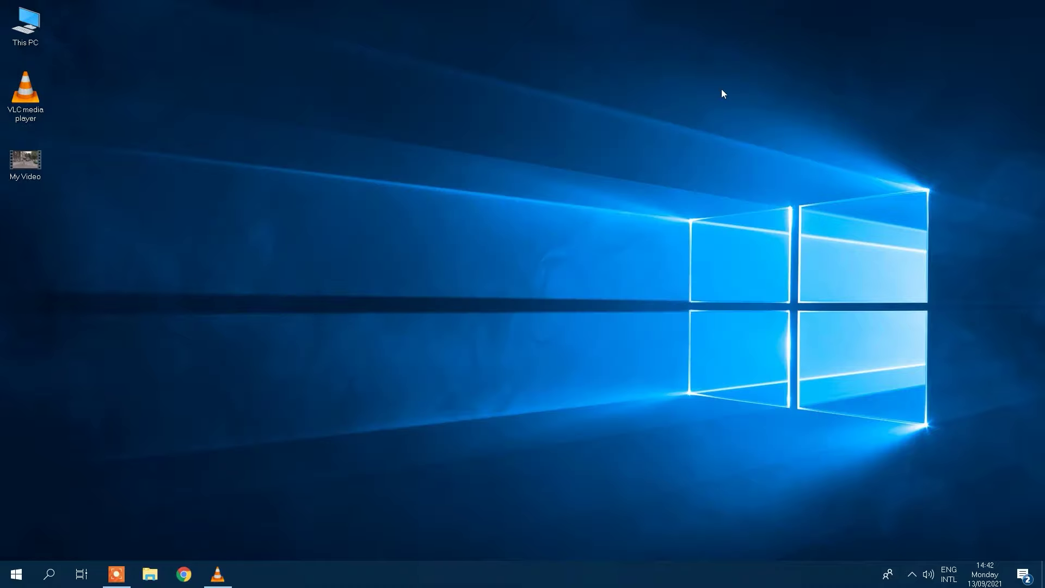
{"action": "left_click", "coordinate": [184, 578]}
{"action": "left_click", "coordinate": [370, 319]}
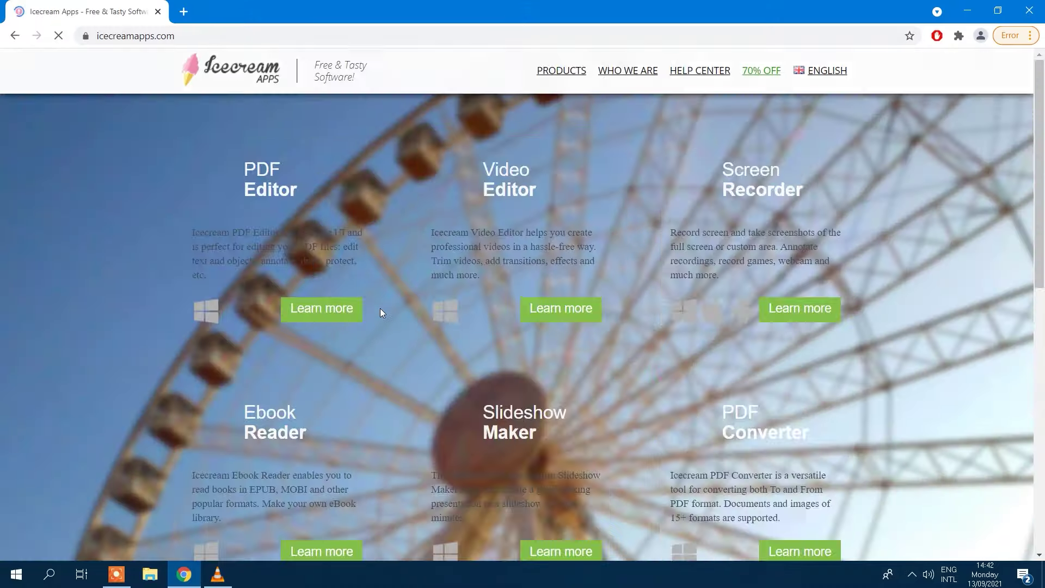
{"action": "scroll", "coordinate": [381, 308], "scroll_direction": "down", "scroll_amount": 7}
{"action": "scroll", "coordinate": [381, 308], "scroll_direction": "up", "scroll_amount": 7}
{"action": "left_click", "coordinate": [217, 575]}
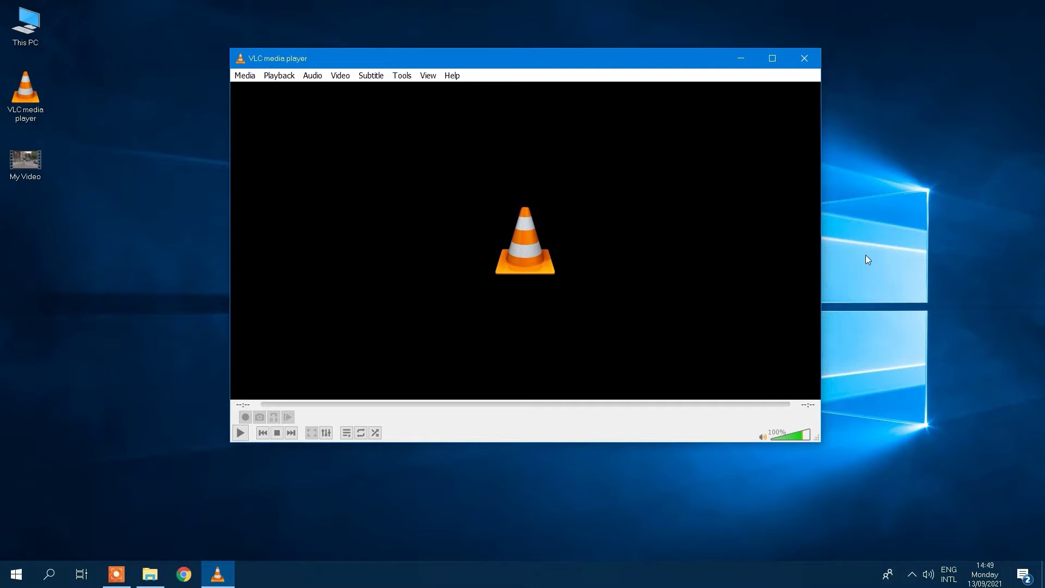
Capture via DirectShow from the A4 TECH USB webcam with MAIN (QUAD-CAPTURE) audio, choosing Convert.
{"action": "left_click", "coordinate": [244, 75]}
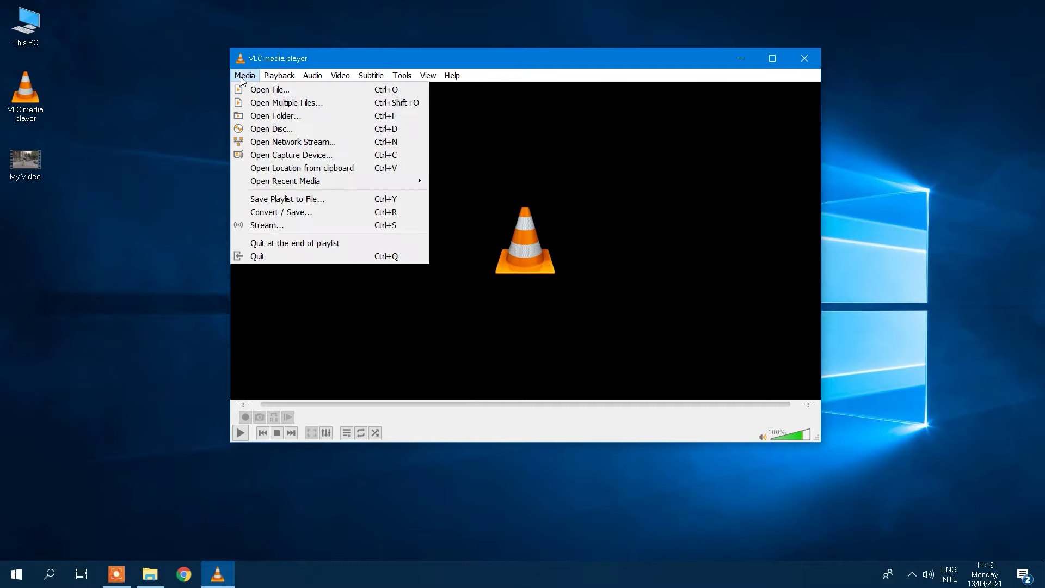
{"action": "left_click", "coordinate": [275, 158]}
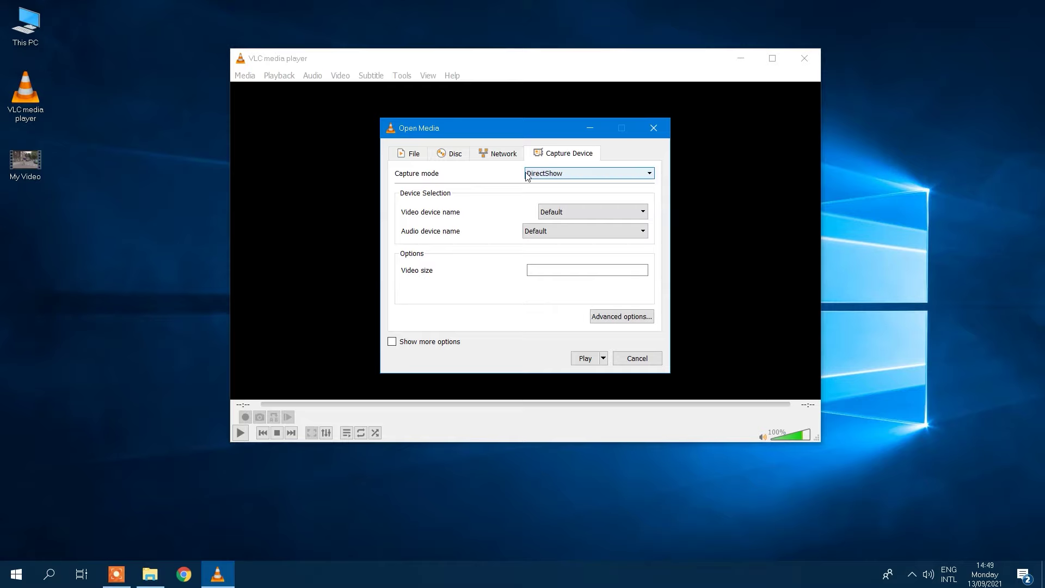
{"action": "left_click", "coordinate": [545, 176]}
{"action": "left_click", "coordinate": [536, 185]}
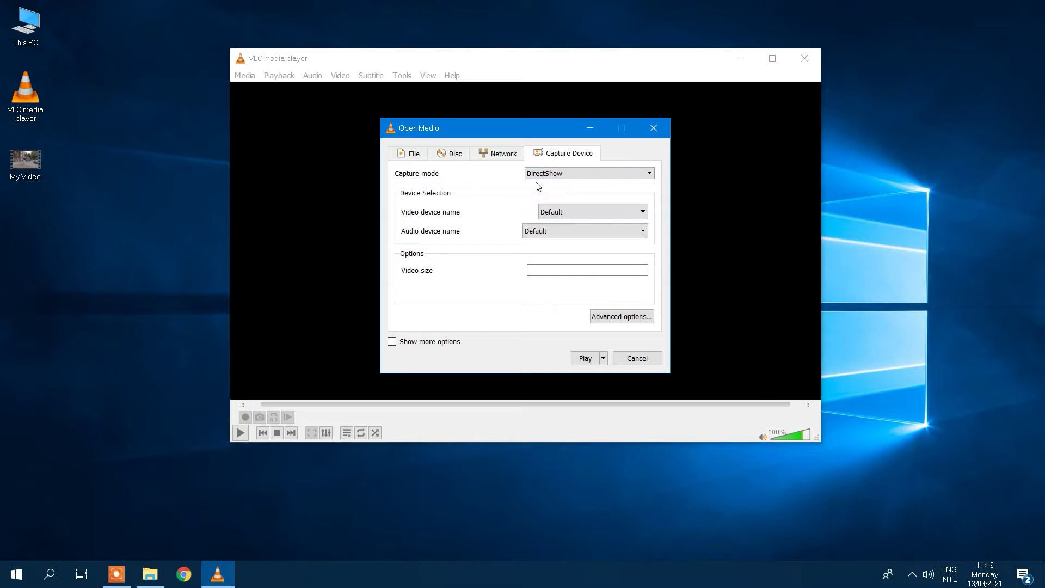
{"action": "left_click", "coordinate": [561, 215]}
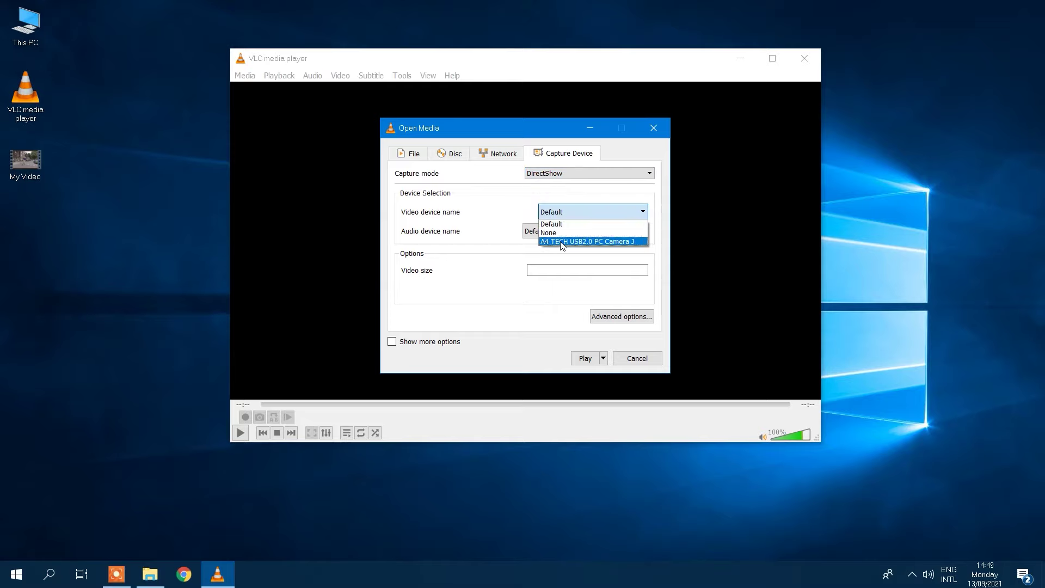
{"action": "left_click", "coordinate": [563, 244]}
{"action": "left_click", "coordinate": [556, 235]}
{"action": "left_click", "coordinate": [554, 278]}
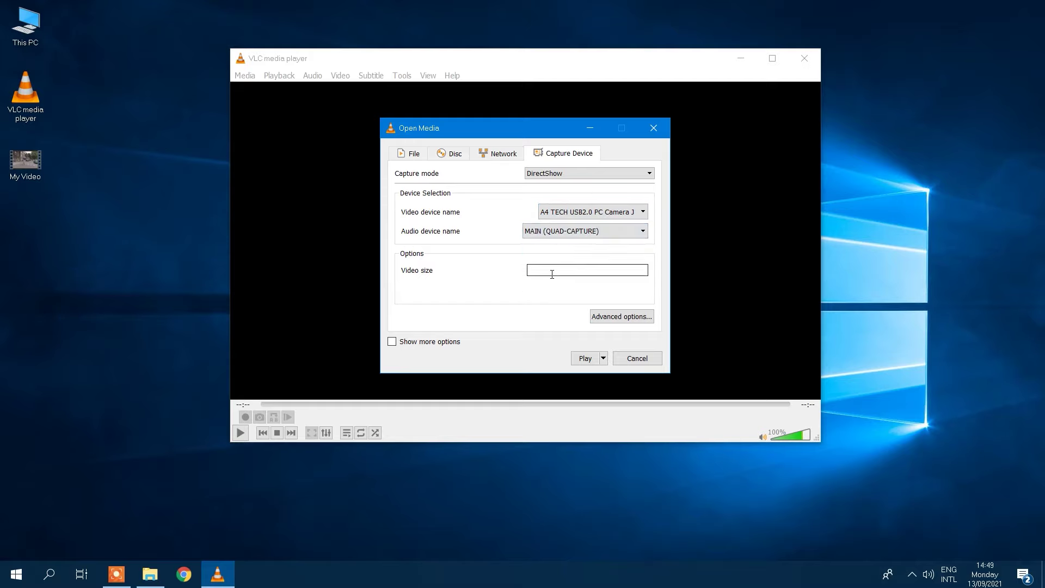
{"action": "left_click", "coordinate": [606, 361]}
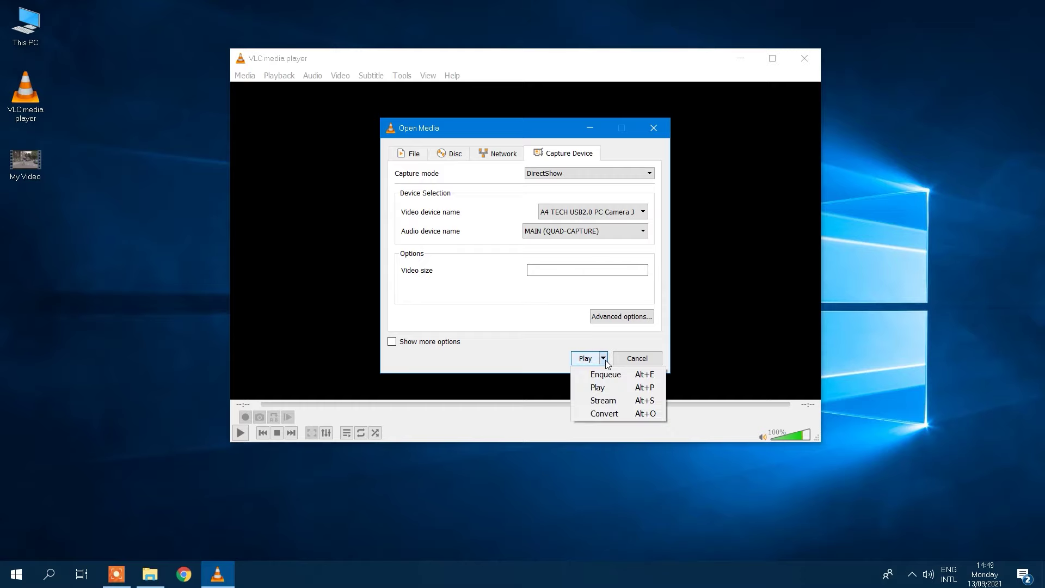
{"action": "left_click", "coordinate": [605, 415]}
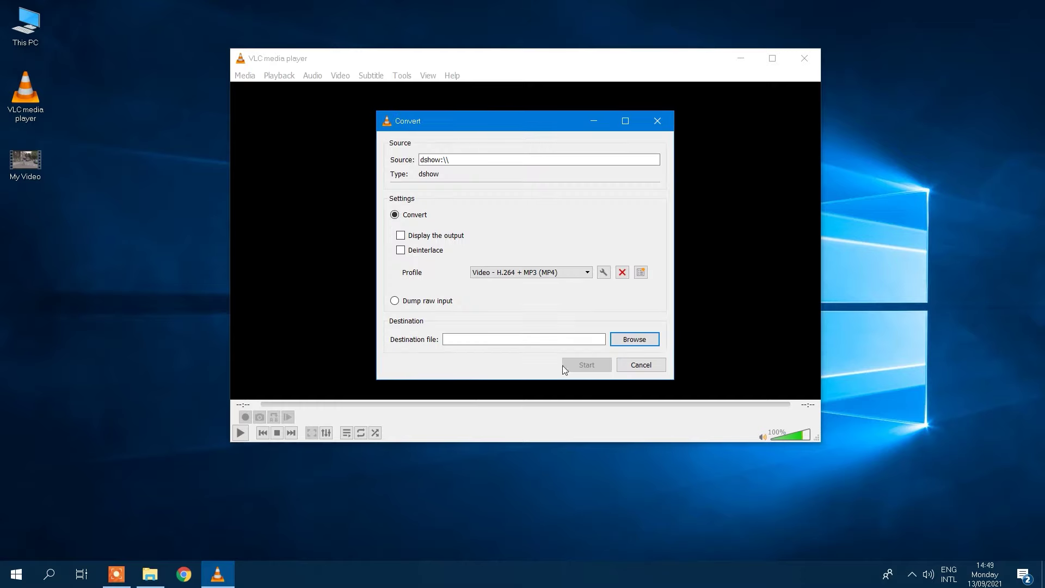
Record with the H.264 + MP3 (MP4) profile to C:\My Files\My camera record.mp4.
{"action": "left_click", "coordinate": [515, 276]}
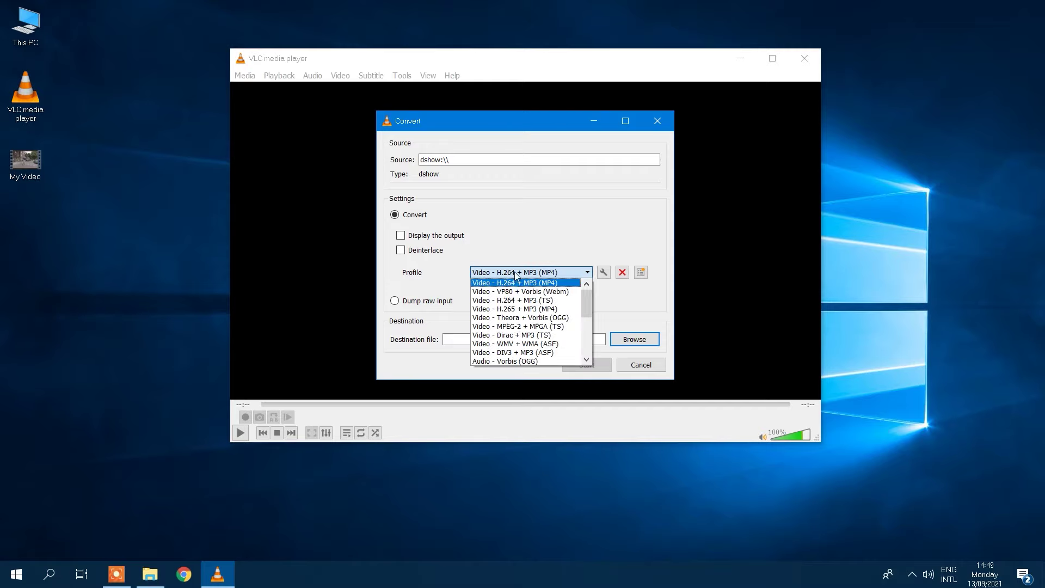
{"action": "left_click", "coordinate": [504, 285]}
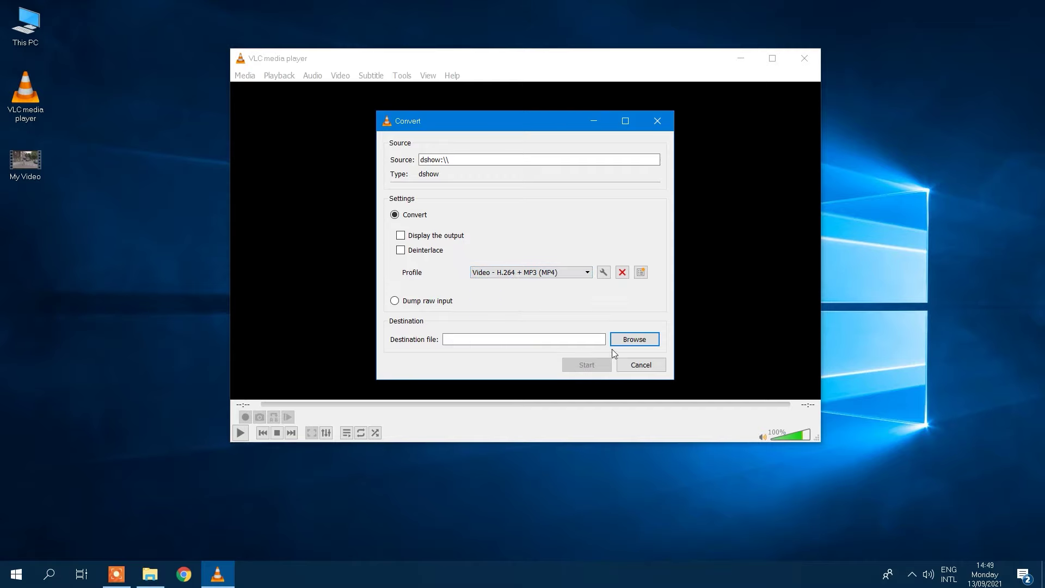
{"action": "left_click", "coordinate": [634, 340]}
{"action": "left_click", "coordinate": [455, 232]}
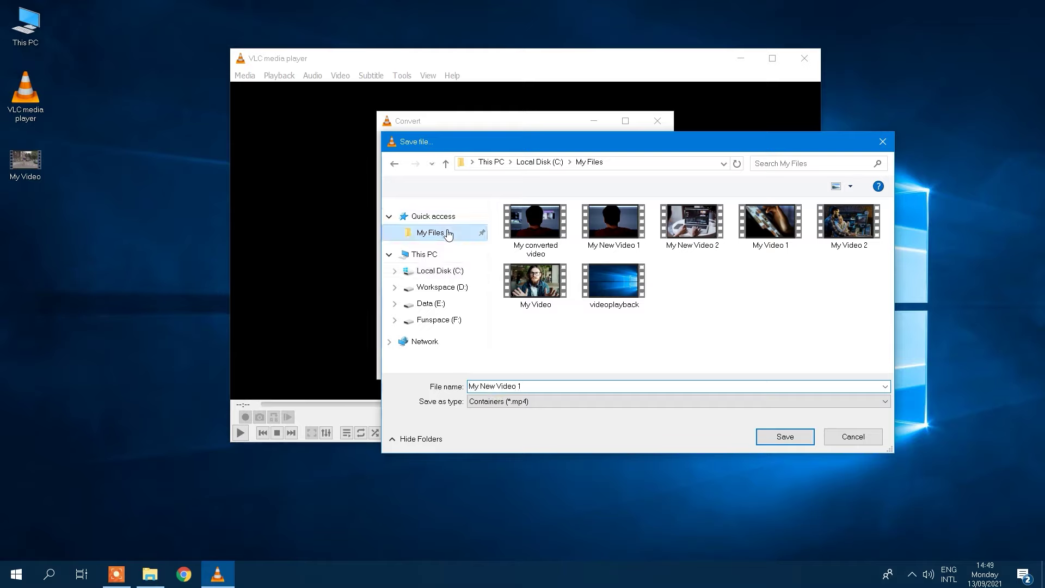
{"action": "type", "text": "My "}
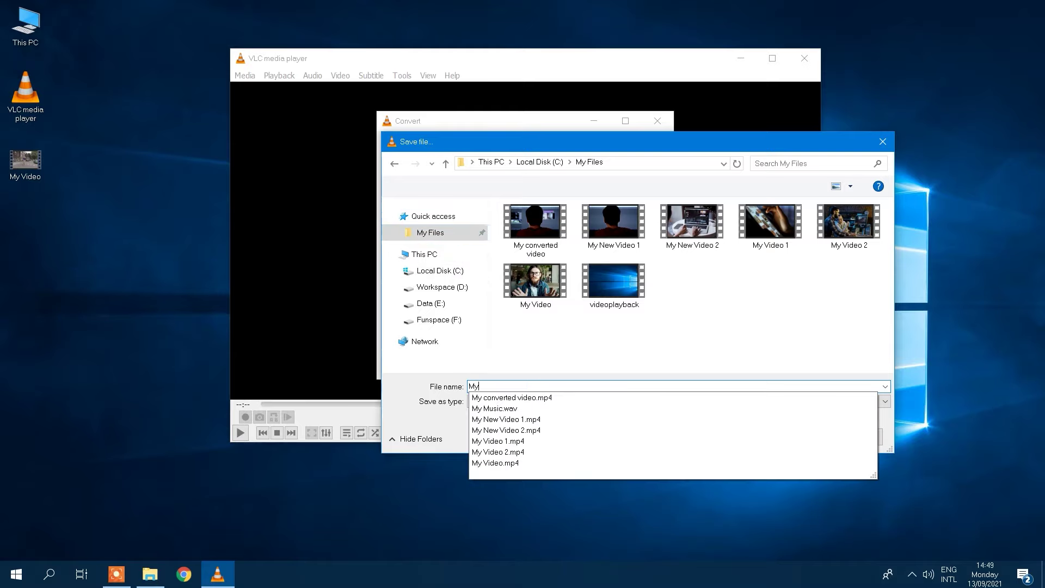
{"action": "type", "text": "camera record"}
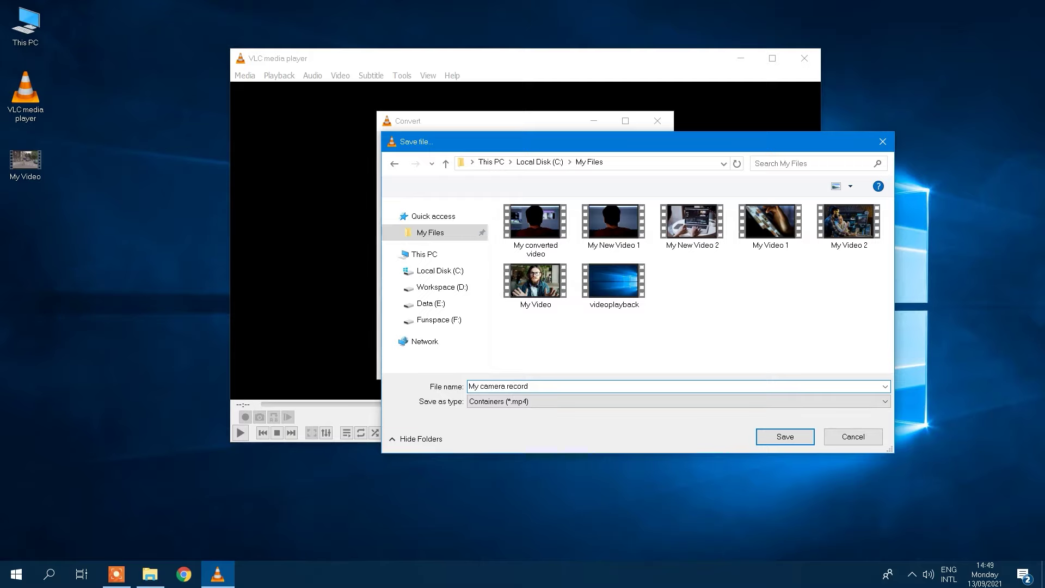
{"action": "left_click", "coordinate": [799, 440]}
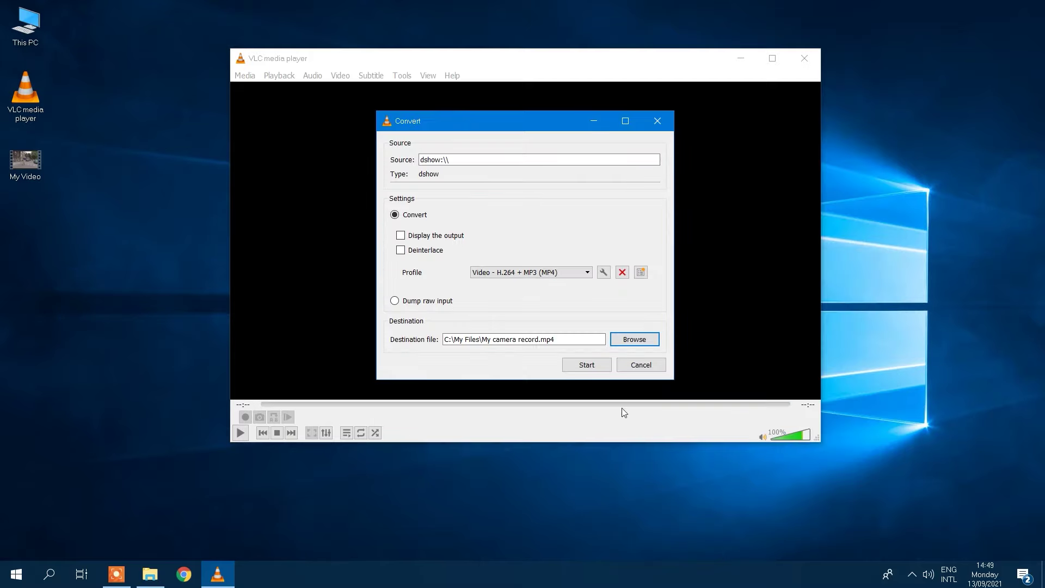
{"action": "left_click", "coordinate": [579, 369]}
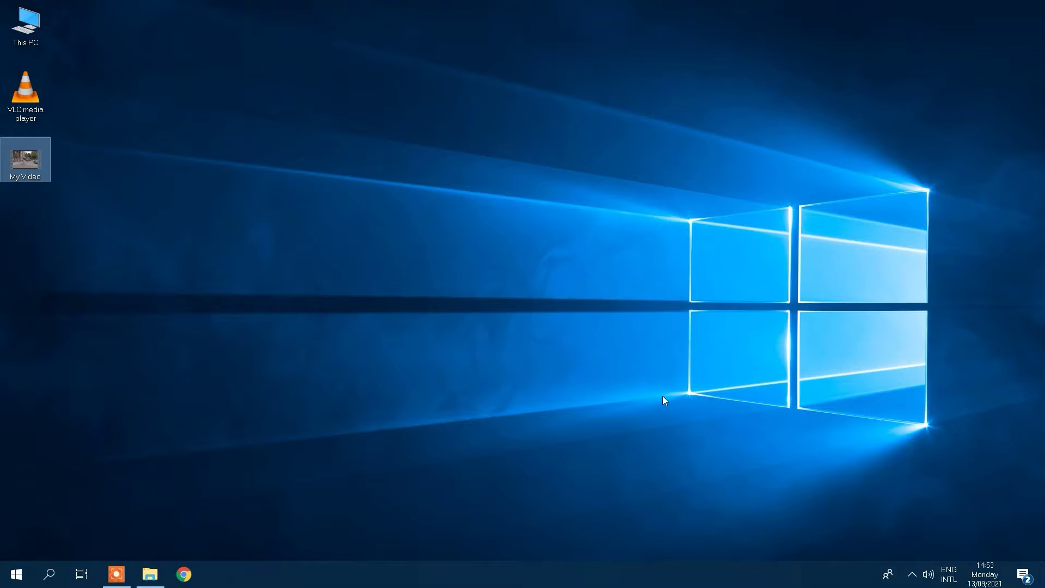
Open My Video, pause near the start and bring up the Custom Bookmarks editor.
{"action": "double_click", "coordinate": [40, 152]}
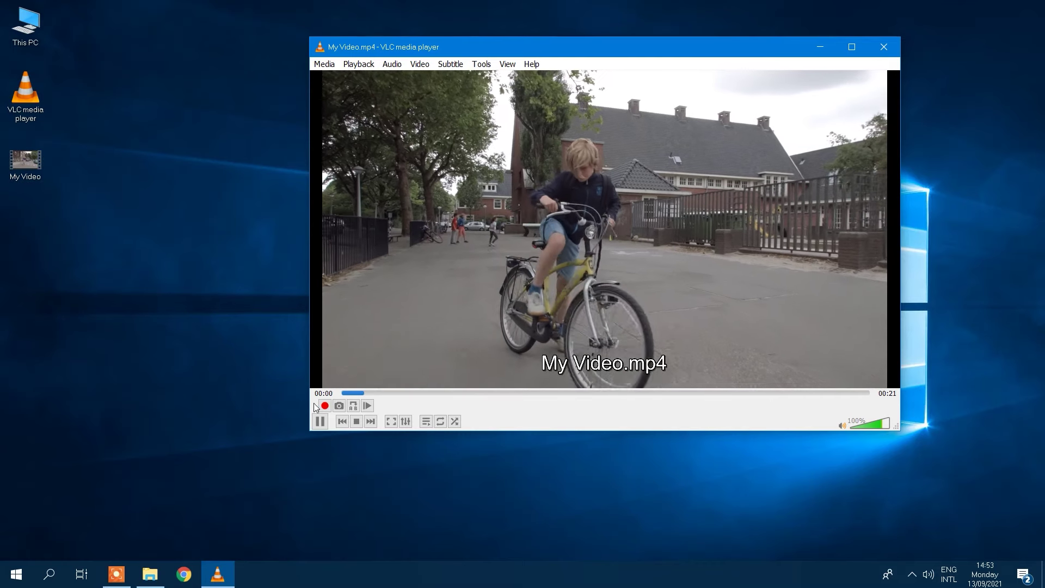
{"action": "left_click", "coordinate": [321, 421]}
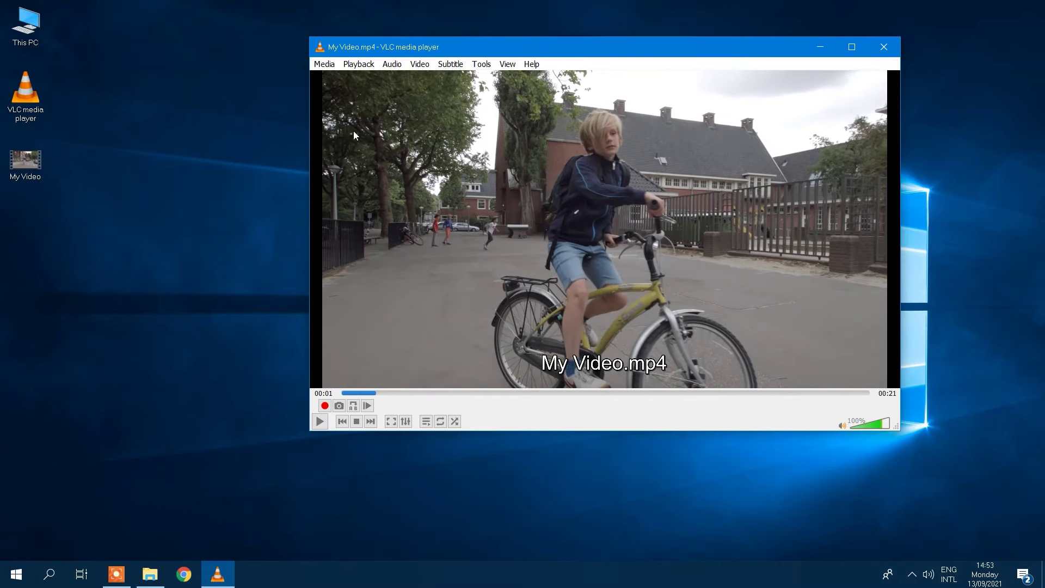
{"action": "left_click", "coordinate": [357, 64]}
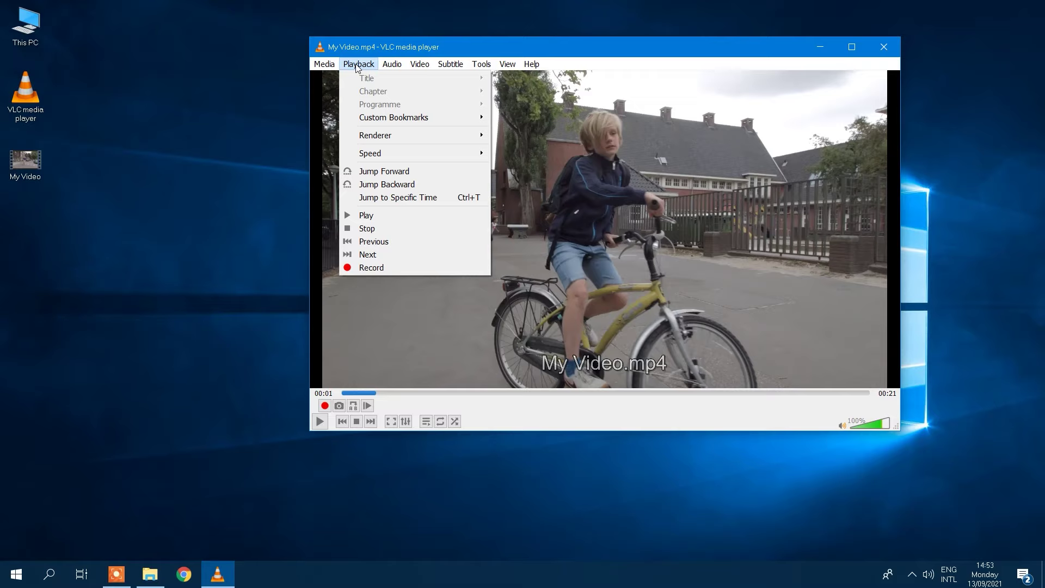
{"action": "mouse_move", "coordinate": [422, 122]}
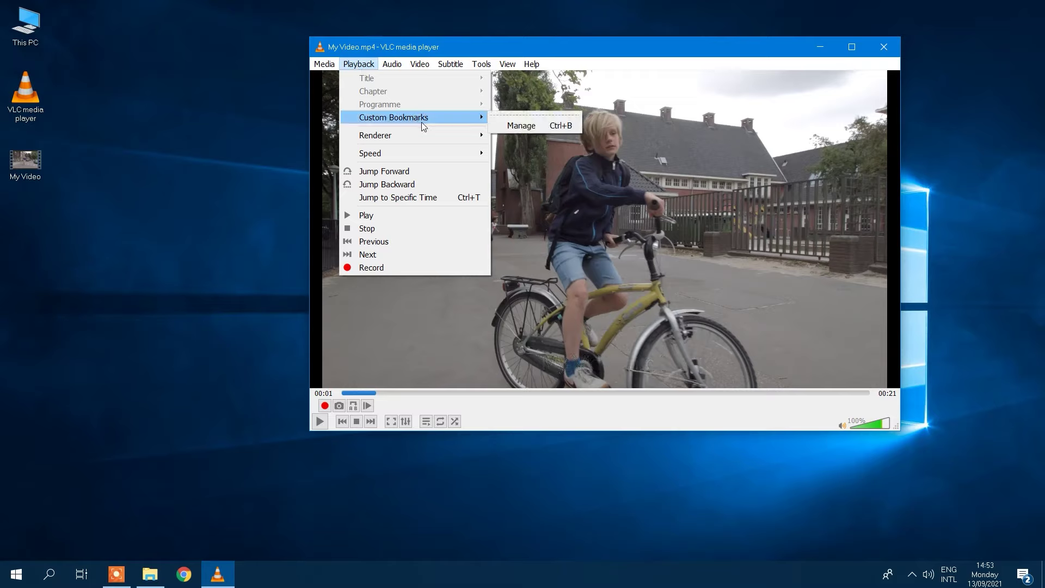
{"action": "left_click", "coordinate": [514, 126]}
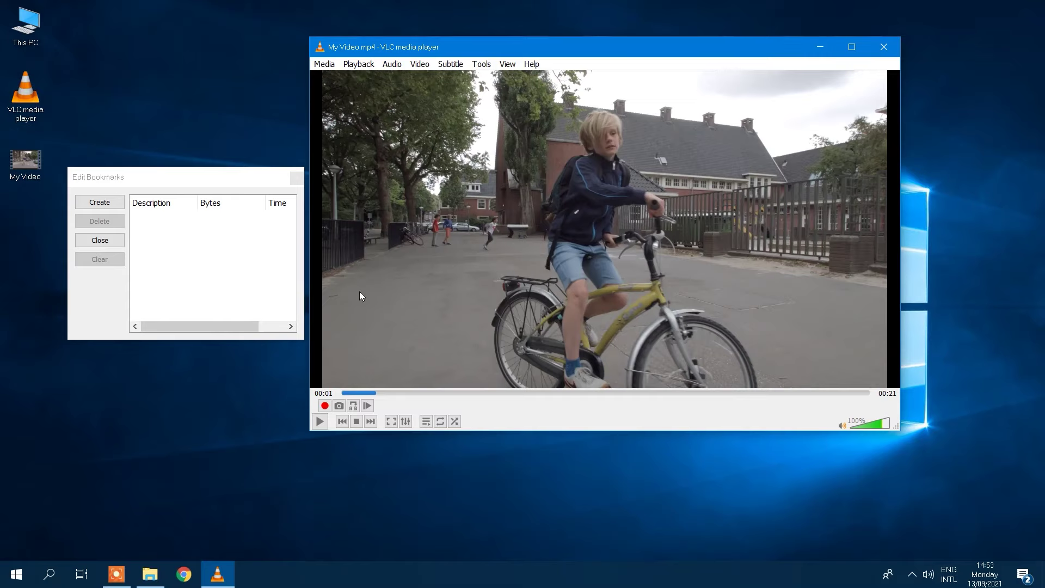
{"action": "left_click", "coordinate": [218, 177]}
Create bookmarks at 00:00:02 and 00:00:09, then close the editor and view them.
{"action": "left_click", "coordinate": [95, 205]}
{"action": "left_click", "coordinate": [644, 394]}
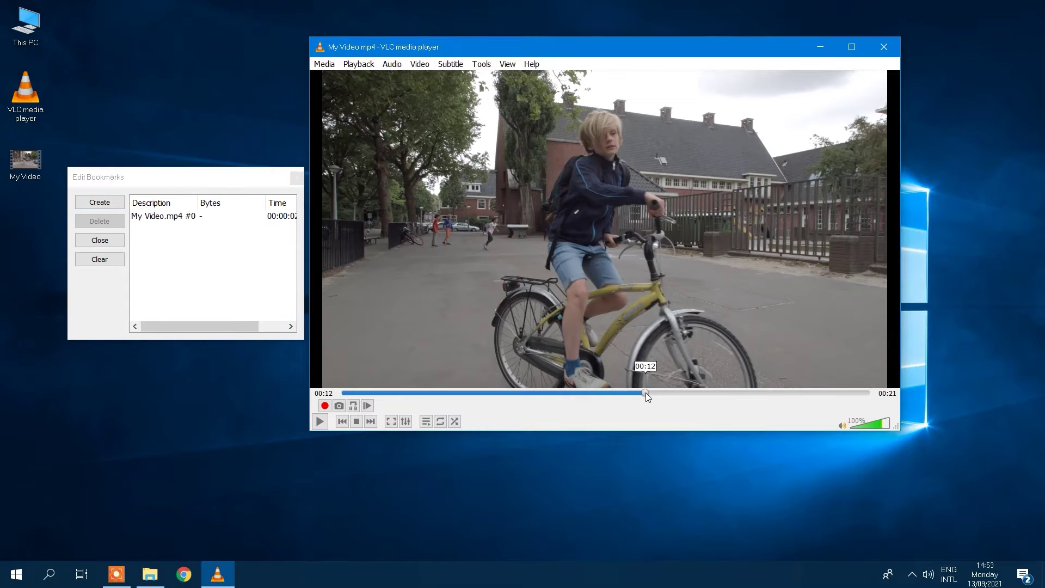
{"action": "left_click", "coordinate": [98, 204]}
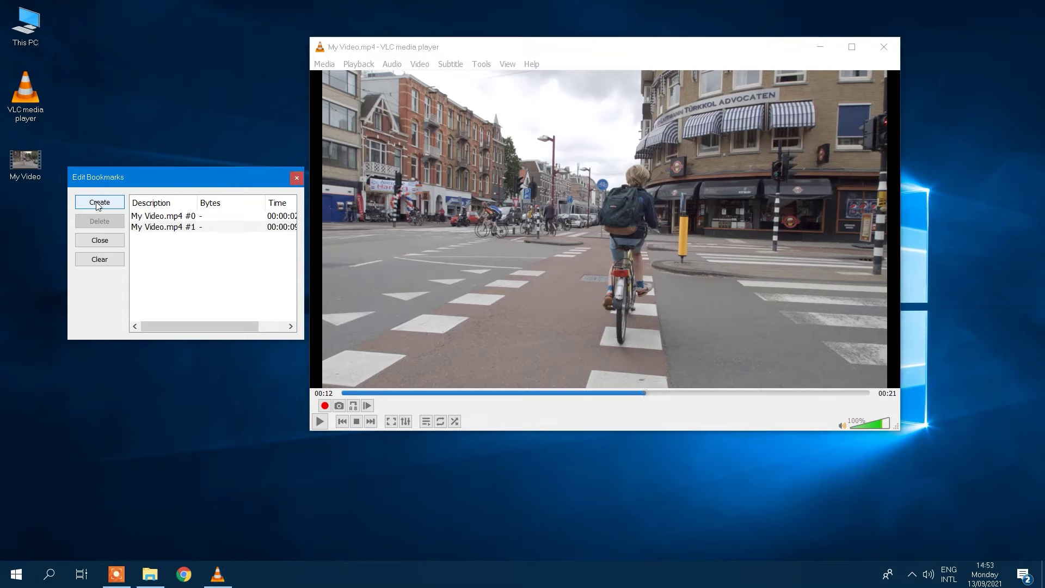
{"action": "left_click", "coordinate": [295, 181]}
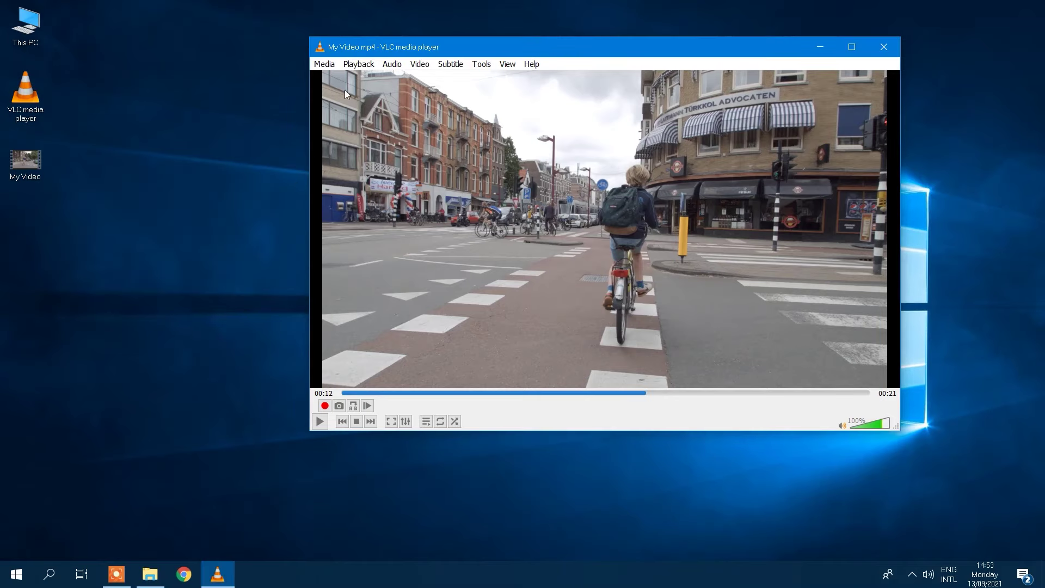
{"action": "left_click", "coordinate": [357, 64]}
{"action": "mouse_move", "coordinate": [456, 116]}
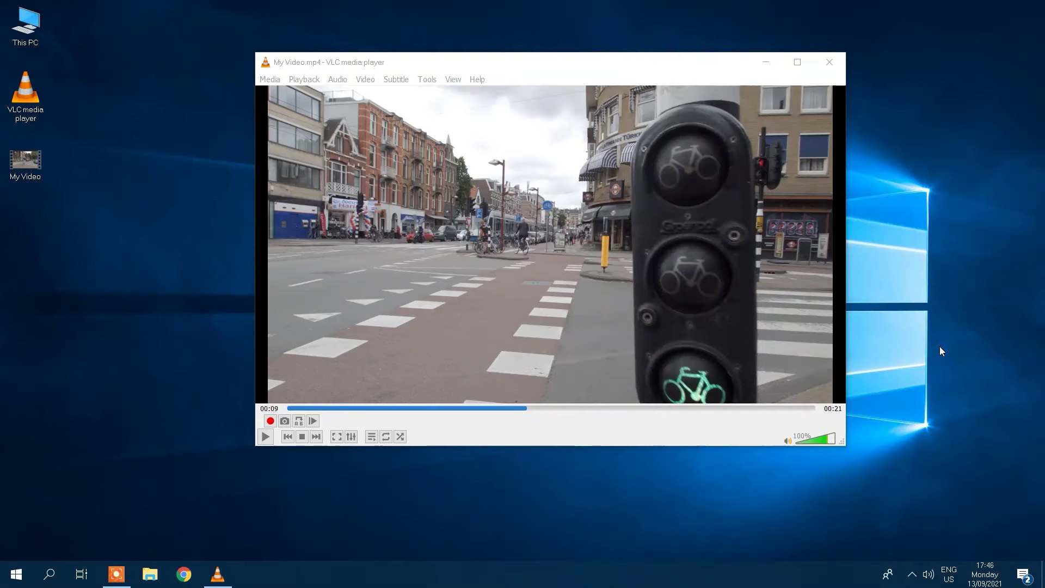
Turn on the video logo overlay and load the Icecream Apps logo image.
{"action": "key", "text": "alt+Tab"}
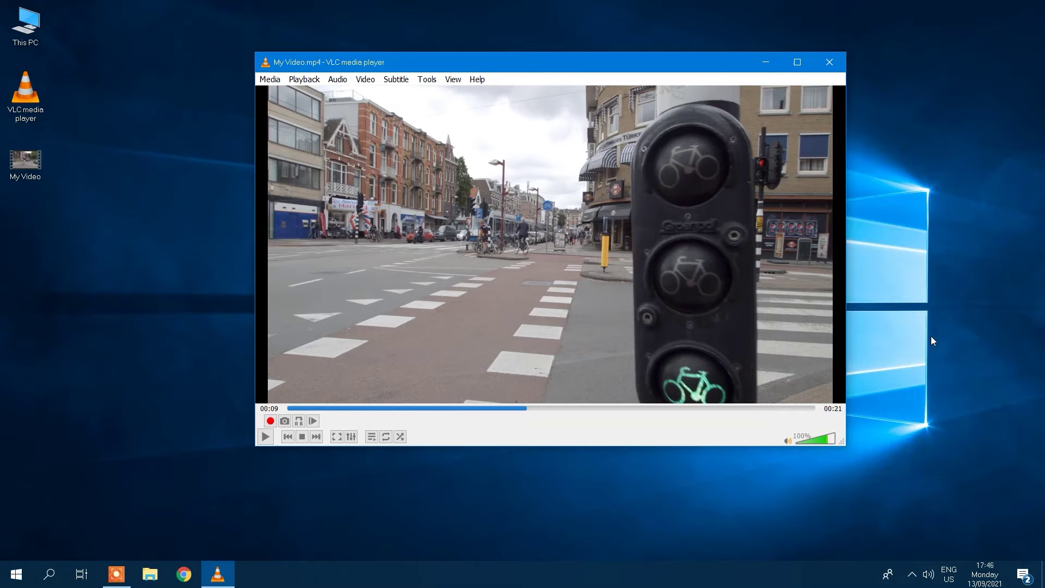
{"action": "left_click", "coordinate": [431, 82]}
{"action": "left_click", "coordinate": [436, 95]}
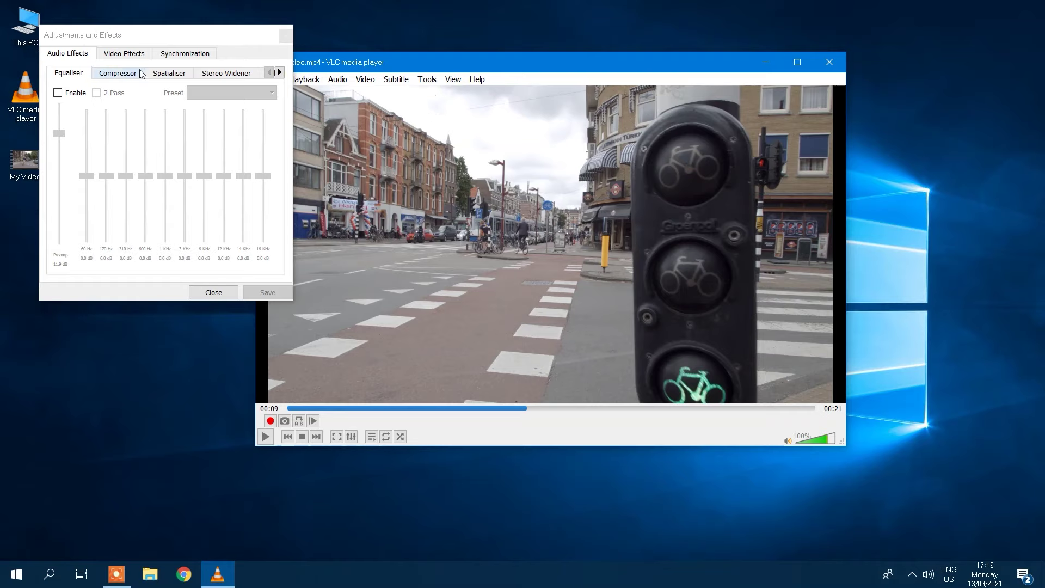
{"action": "left_click", "coordinate": [124, 54]}
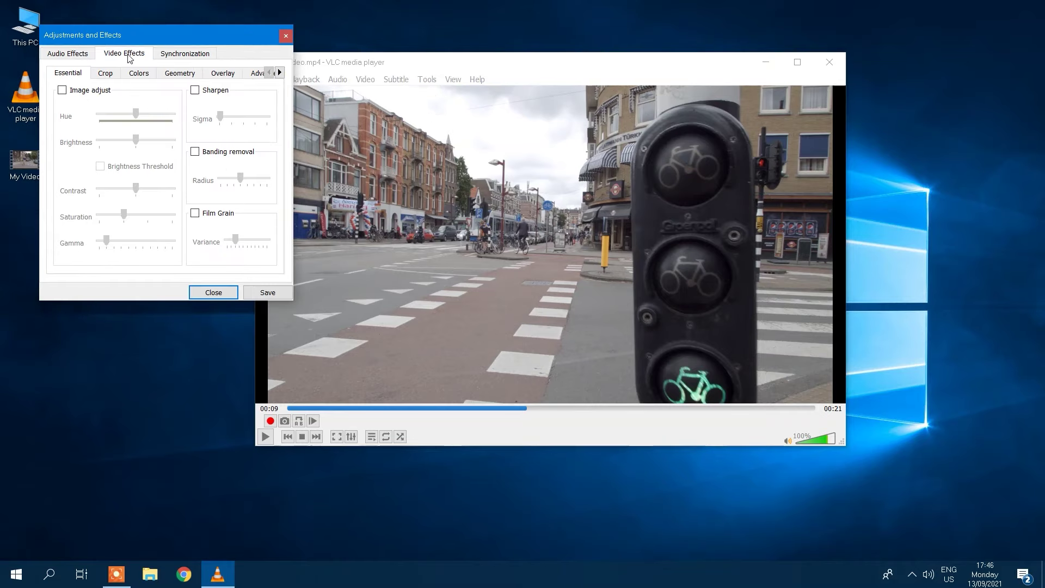
{"action": "left_click", "coordinate": [236, 74]}
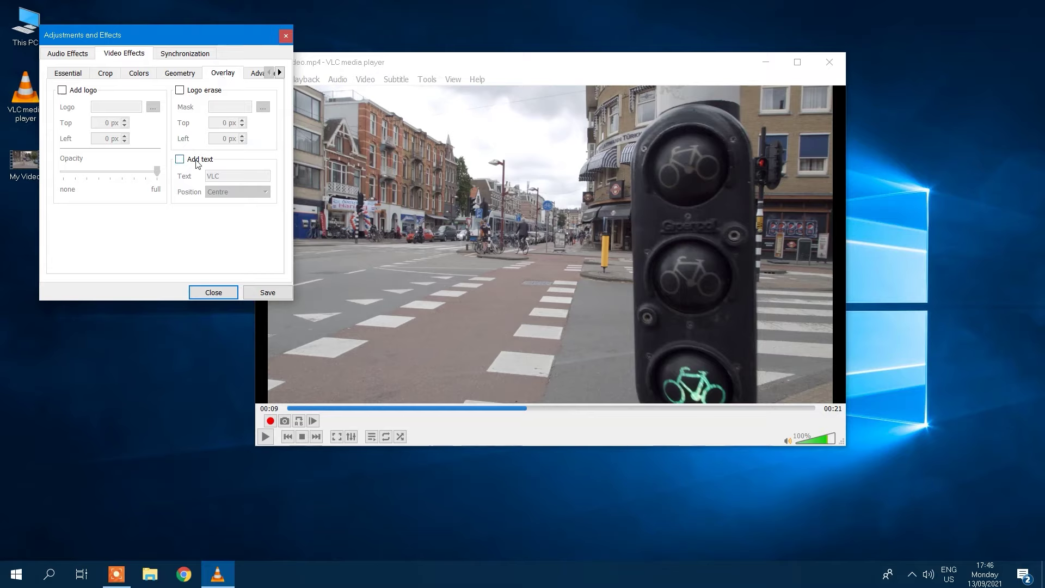
{"action": "left_click", "coordinate": [62, 94]}
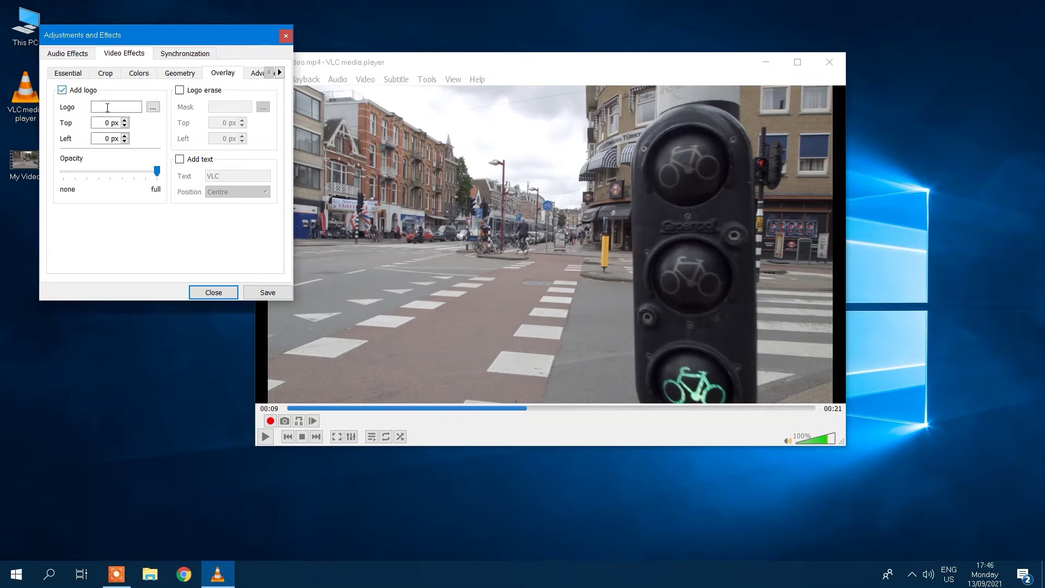
{"action": "left_click", "coordinate": [153, 108]}
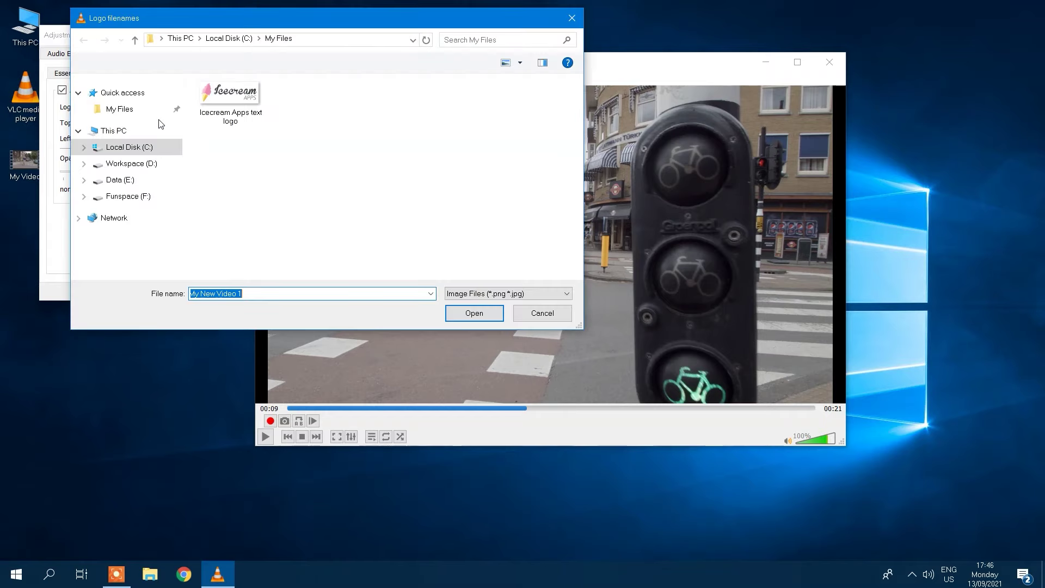
{"action": "left_click", "coordinate": [218, 98]}
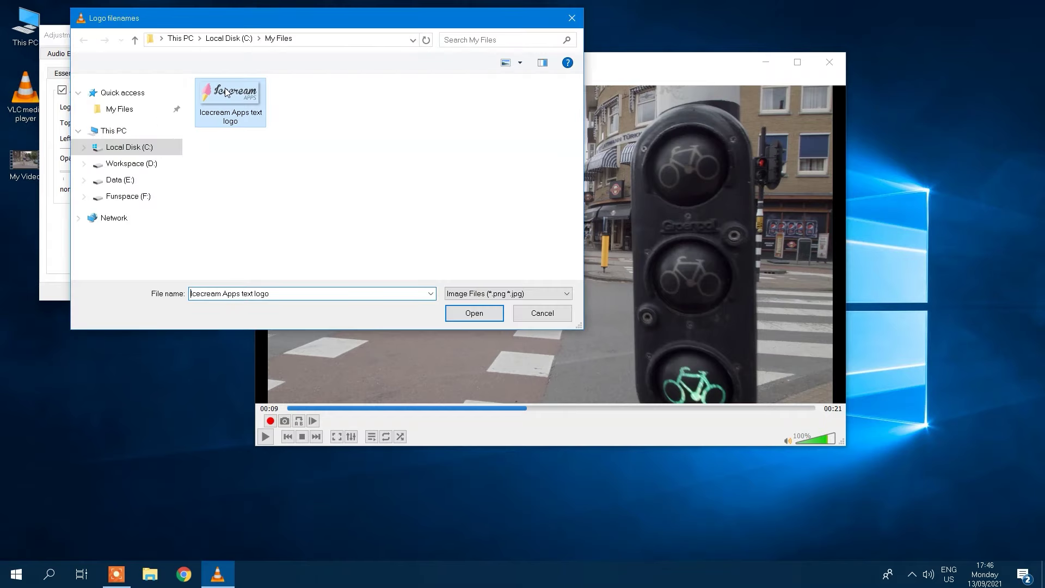
{"action": "left_click", "coordinate": [457, 313]}
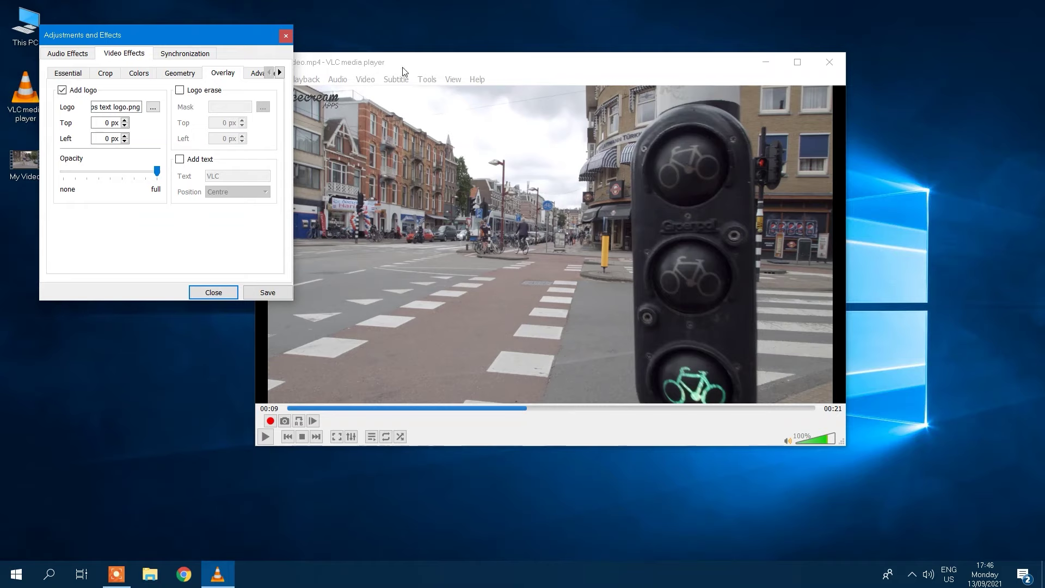
Position the logo at Top 500 px and Left 750 px.
{"action": "left_click_drag", "start_coordinate": [413, 63], "coordinate": [480, 64]}
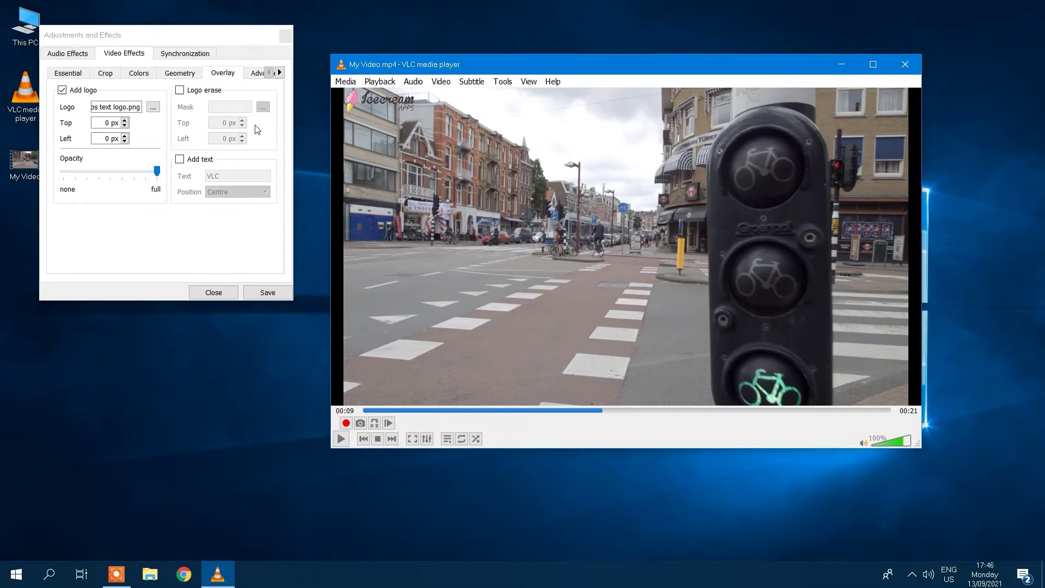
{"action": "left_click", "coordinate": [125, 120]}
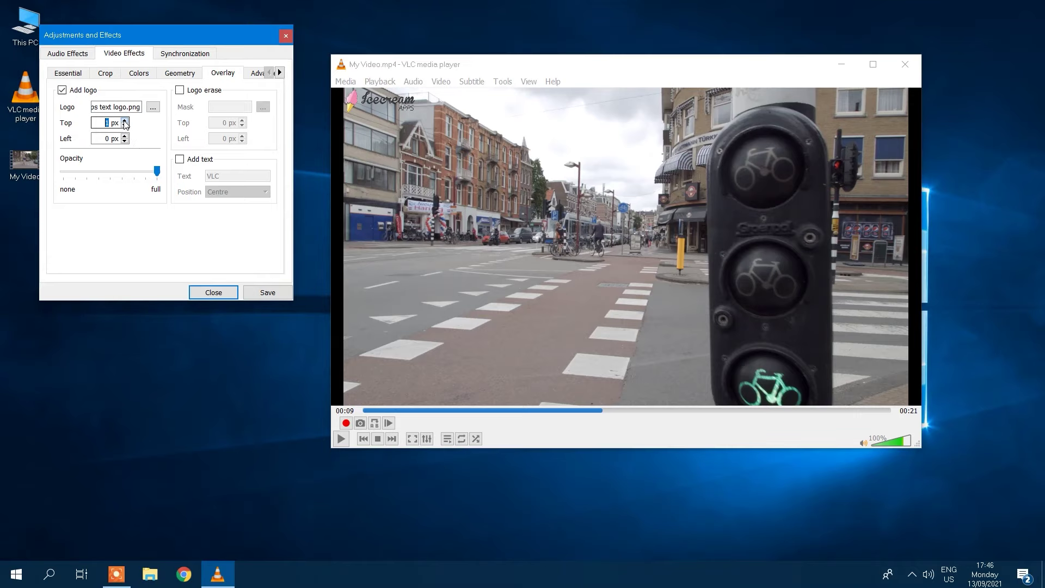
{"action": "left_click", "coordinate": [125, 121]}
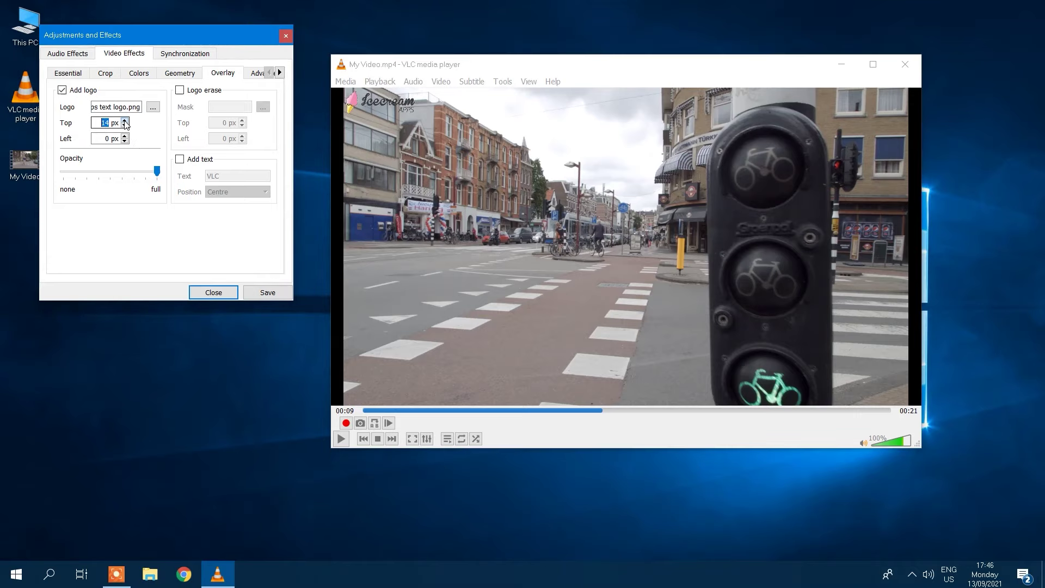
{"action": "left_click", "coordinate": [125, 136]}
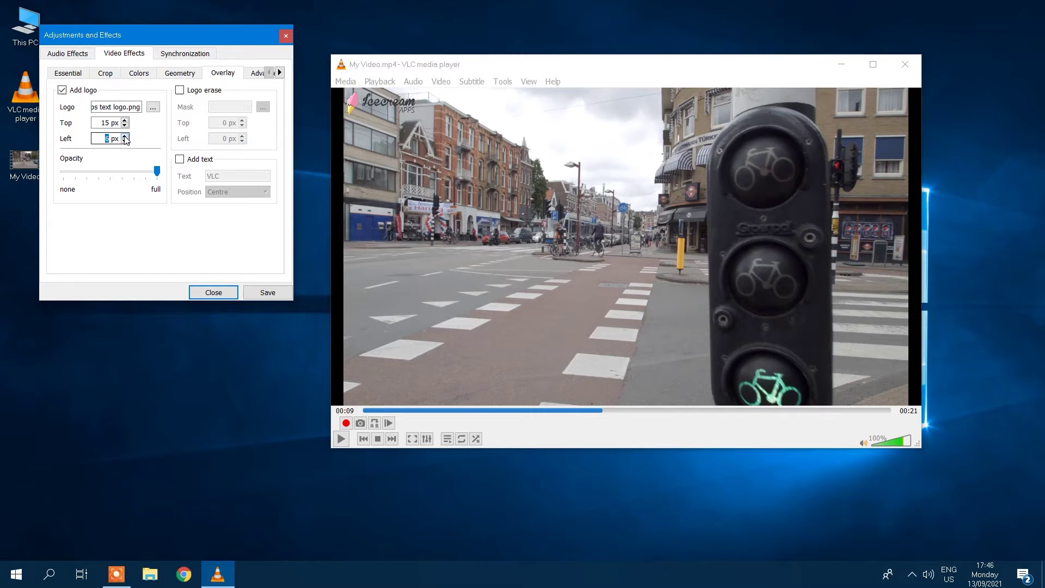
{"action": "left_click", "coordinate": [125, 136]}
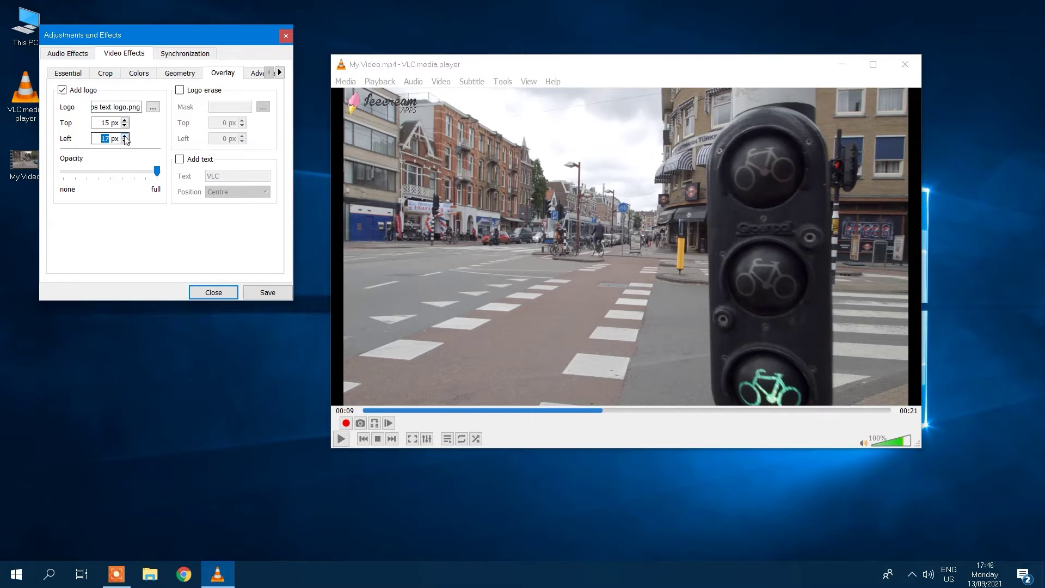
{"action": "key", "text": "shift+Tab"}
{"action": "type", "text": "500"}
{"action": "key", "text": "Tab"}
{"action": "type", "text": "750"}
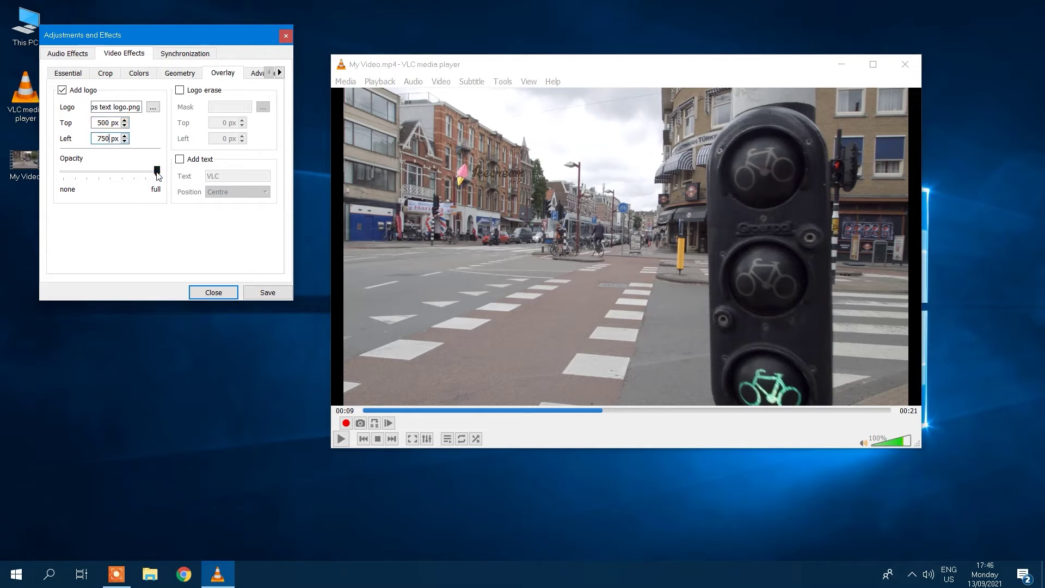
{"action": "mouse_move", "coordinate": [157, 172]}
{"action": "left_mouse_down"}
{"action": "mouse_move", "coordinate": [103, 179]}
{"action": "mouse_move", "coordinate": [158, 171]}
{"action": "left_mouse_up"}
Add the overlay text 'Icecreamapps' positioned at the top of the video.
{"action": "left_click", "coordinate": [180, 159]}
{"action": "double_click", "coordinate": [212, 176]}
{"action": "type", "text": "Icecreamapps"}
{"action": "left_click", "coordinate": [224, 192]}
{"action": "left_click", "coordinate": [224, 228]}
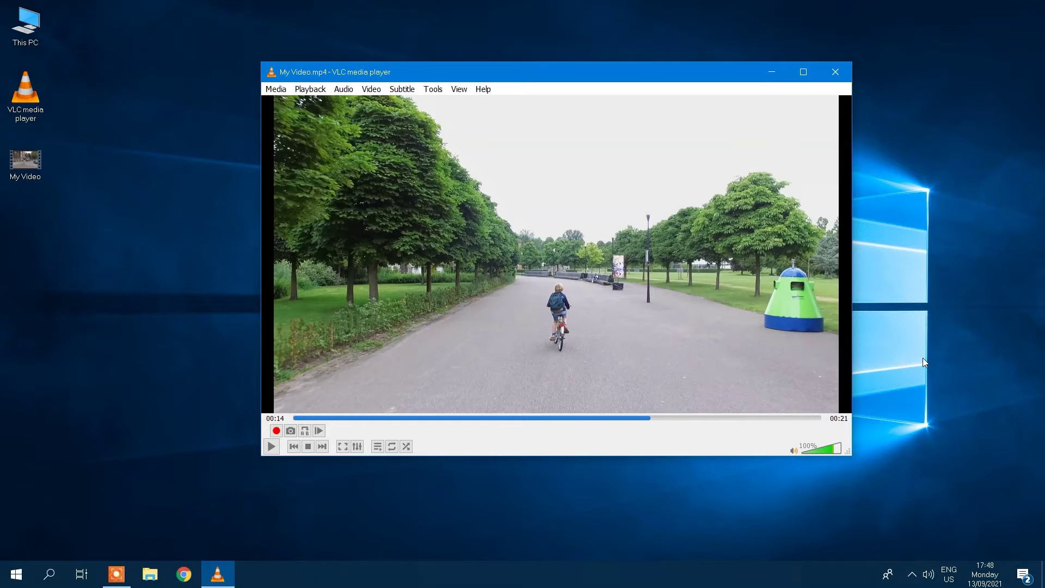
Enable the compressor with RMS/peak 0.4, attack 91.5 ms and a -14 dB threshold.
{"action": "left_click", "coordinate": [433, 89]}
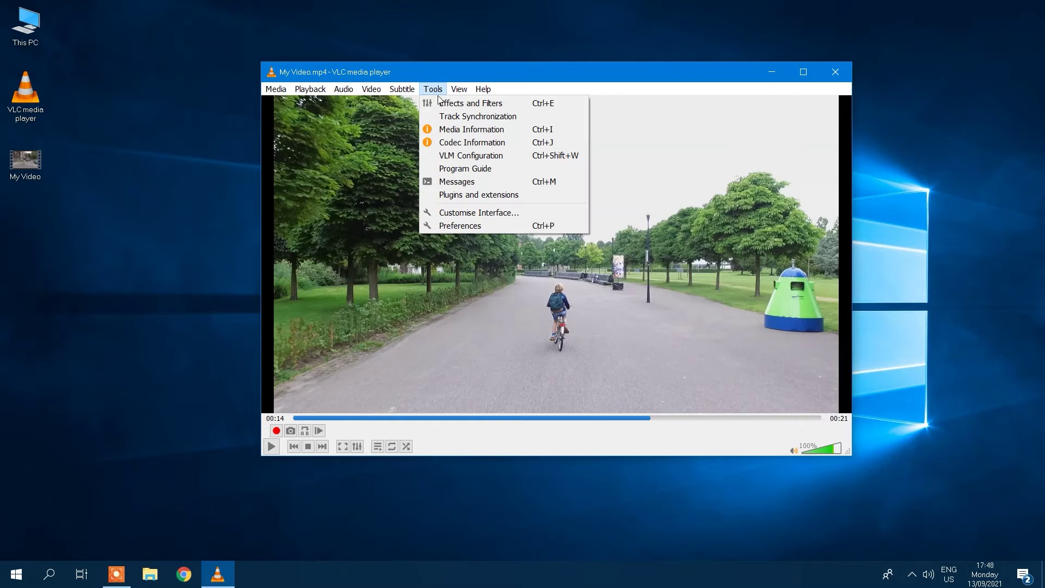
{"action": "left_click", "coordinate": [445, 105]}
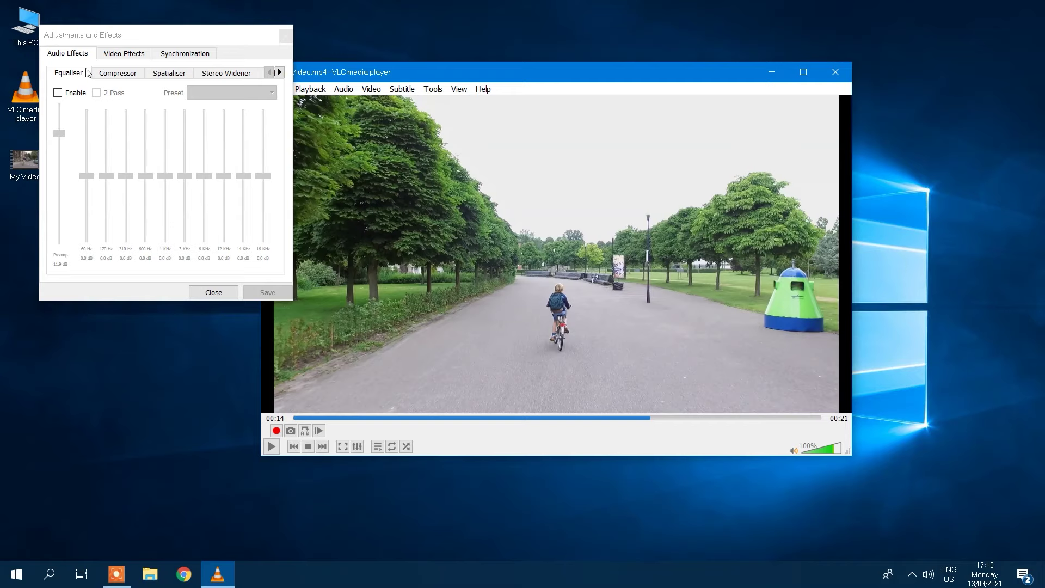
{"action": "left_click", "coordinate": [111, 73]}
{"action": "left_click", "coordinate": [162, 74]}
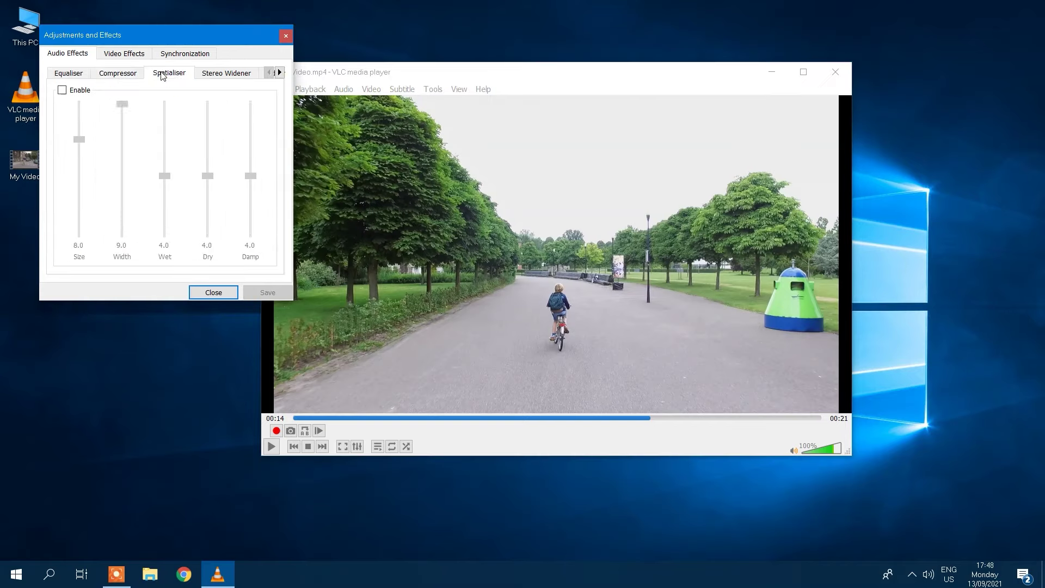
{"action": "left_click", "coordinate": [227, 73]}
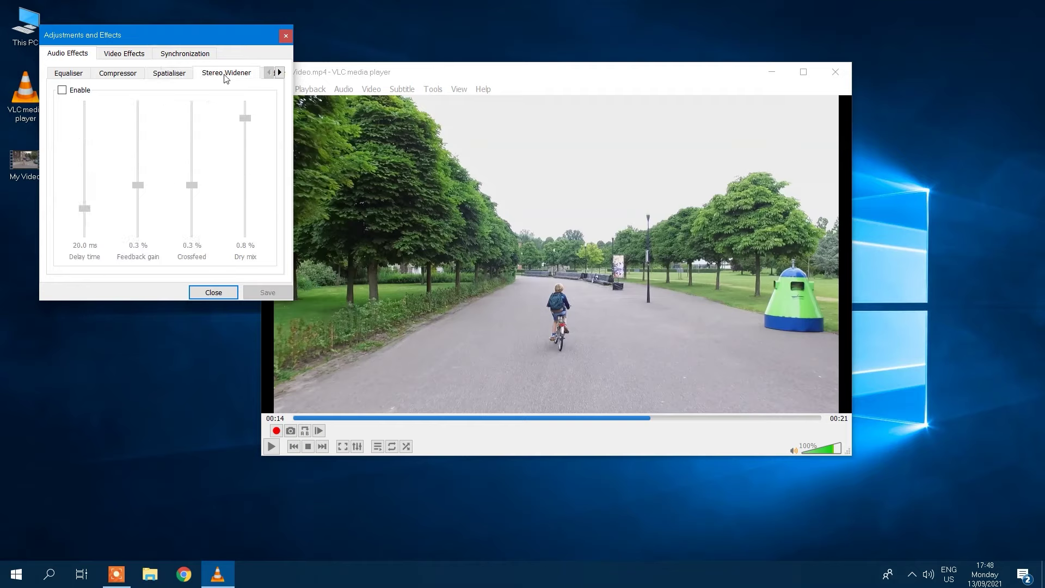
{"action": "left_click", "coordinate": [279, 73]}
{"action": "left_click", "coordinate": [242, 77]}
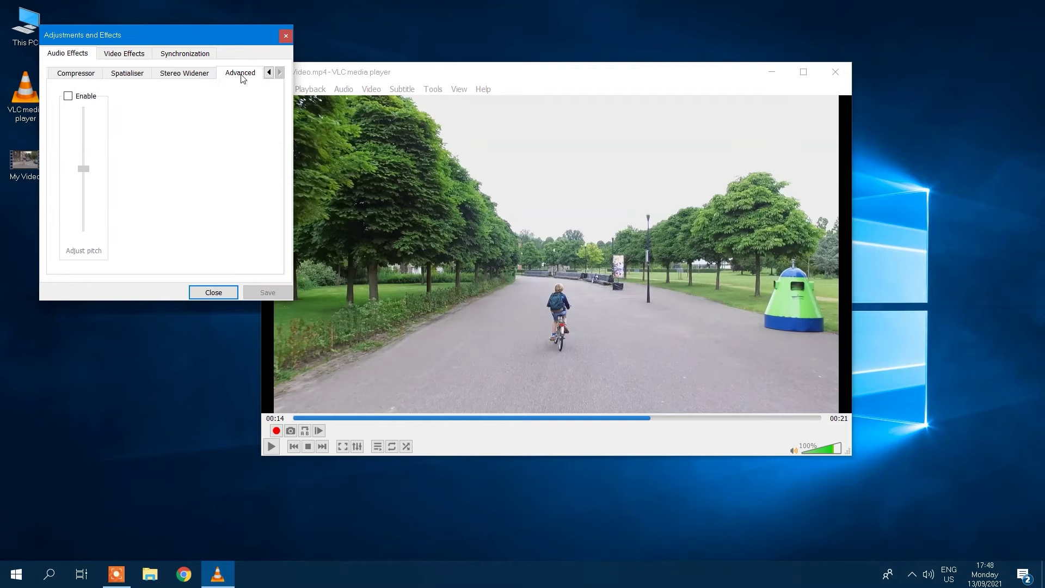
{"action": "left_click", "coordinate": [80, 74]}
{"action": "left_click", "coordinate": [63, 90]}
{"action": "left_click_drag", "start_coordinate": [73, 204], "coordinate": [74, 175]}
{"action": "left_click_drag", "start_coordinate": [104, 220], "coordinate": [103, 200]}
{"action": "left_click_drag", "start_coordinate": [164, 152], "coordinate": [164, 169]}
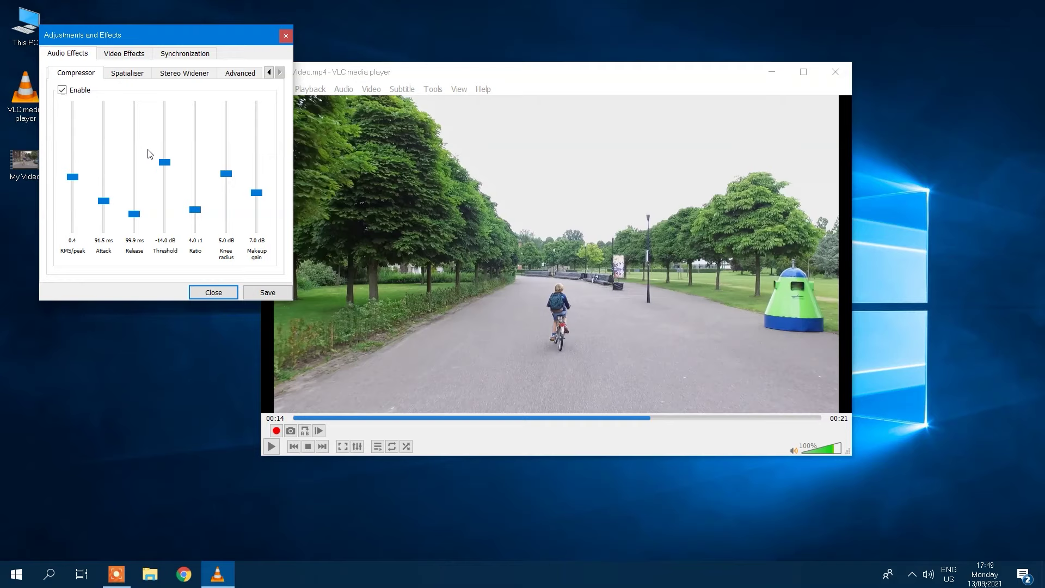
Enable the equaliser, boosting 60 Hz to 9.6 dB, 170 Hz to 6.6 dB, 16 KHz to 11.5 dB.
{"action": "left_click", "coordinate": [269, 73]}
{"action": "left_click", "coordinate": [82, 73]}
{"action": "left_click", "coordinate": [73, 94]}
{"action": "left_click_drag", "start_coordinate": [106, 176], "coordinate": [106, 154]}
{"action": "left_click_drag", "start_coordinate": [86, 176], "coordinate": [87, 146]}
{"action": "left_click_drag", "start_coordinate": [263, 176], "coordinate": [229, 167]}
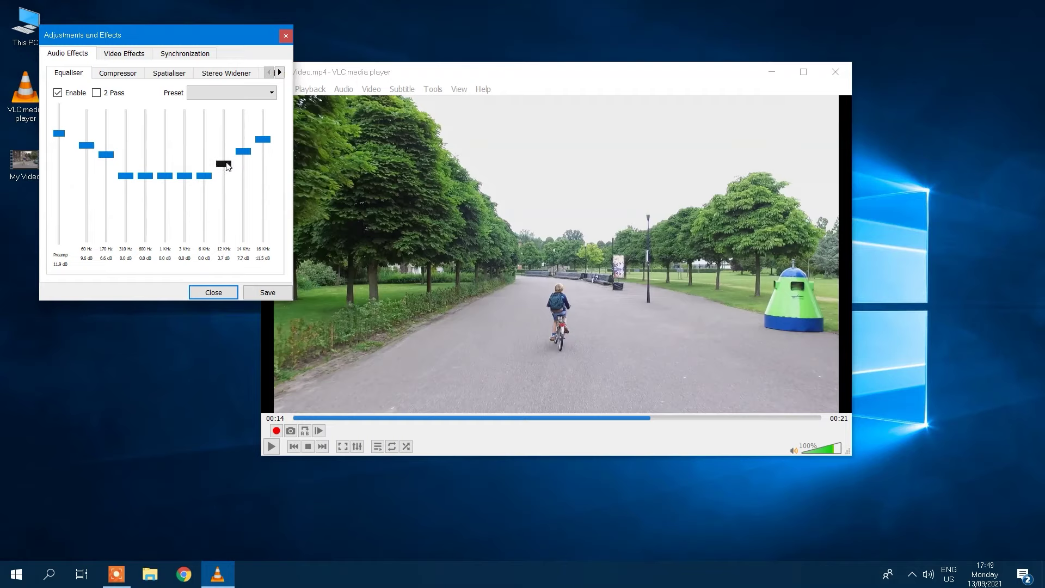
Enable film grain with higher variance and image adjust with shifted hue and raised contrast.
{"action": "left_click", "coordinate": [112, 54]}
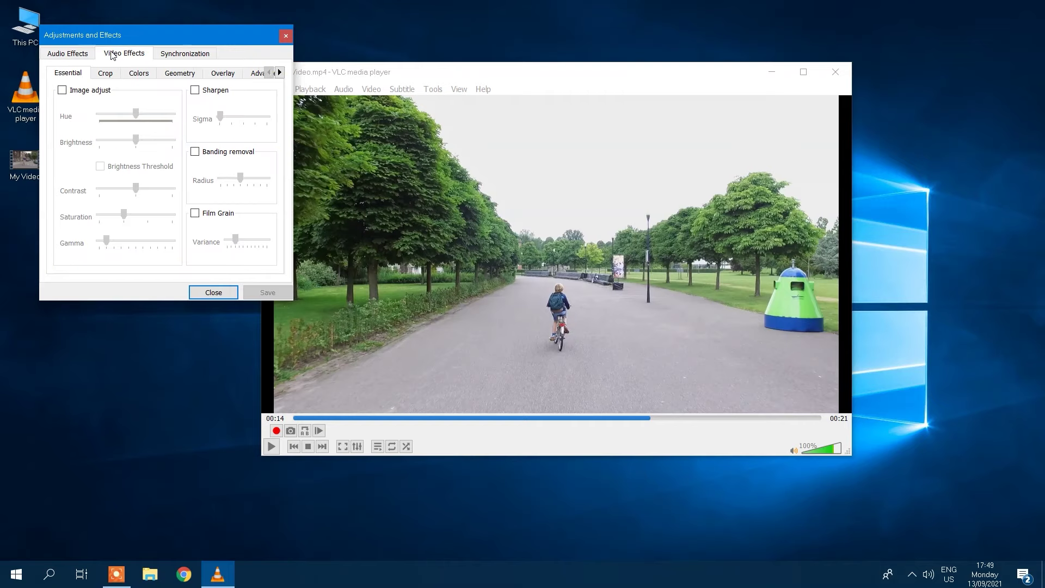
{"action": "left_click", "coordinate": [195, 212]}
{"action": "left_click_drag", "start_coordinate": [235, 240], "coordinate": [245, 240]}
{"action": "left_click", "coordinate": [62, 90]}
{"action": "left_click_drag", "start_coordinate": [135, 113], "coordinate": [131, 113]}
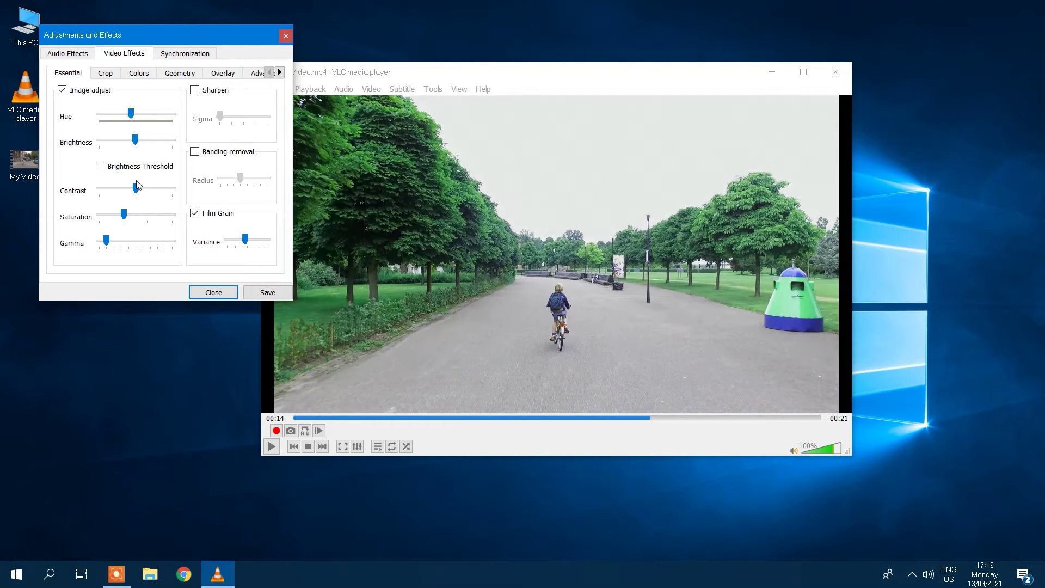
{"action": "left_click_drag", "start_coordinate": [135, 188], "coordinate": [143, 188]}
Turn on anti-flickering and motion blur in the advanced video effects.
{"action": "left_click", "coordinate": [179, 73]}
{"action": "left_click", "coordinate": [139, 73]}
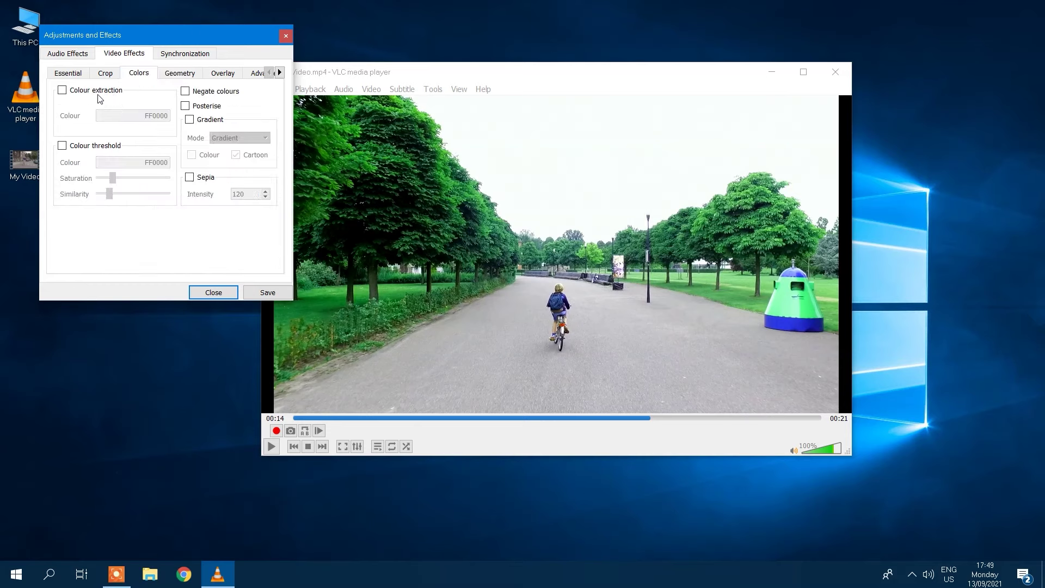
{"action": "left_click", "coordinate": [105, 73]}
{"action": "left_click", "coordinate": [258, 73]}
{"action": "left_click", "coordinate": [62, 90]}
{"action": "left_click", "coordinate": [62, 138]}
{"action": "left_click", "coordinate": [113, 73]}
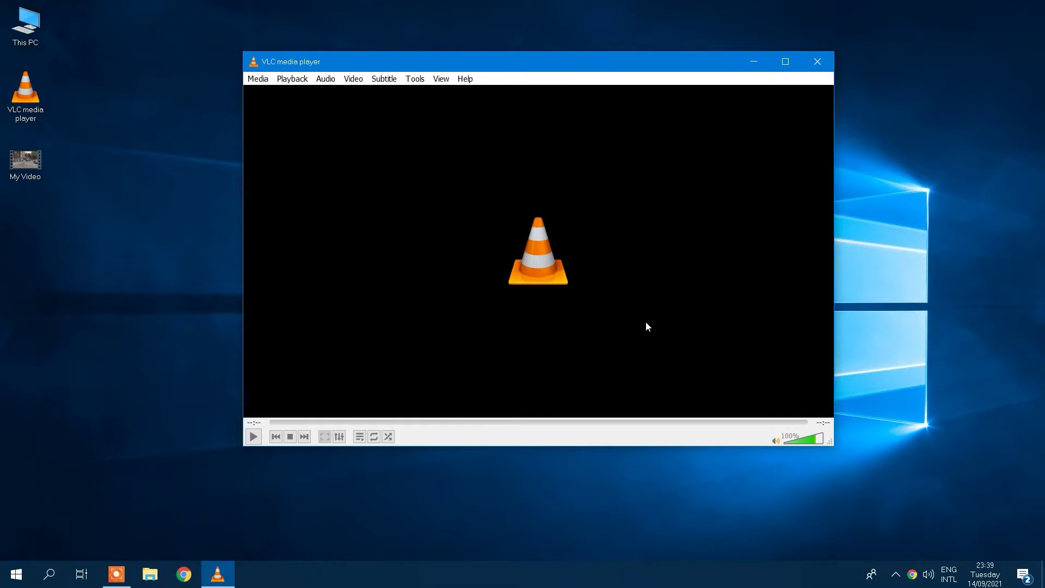
Add My Video.mp4 as the source file in Convert / Save.
{"action": "left_click", "coordinate": [258, 79]}
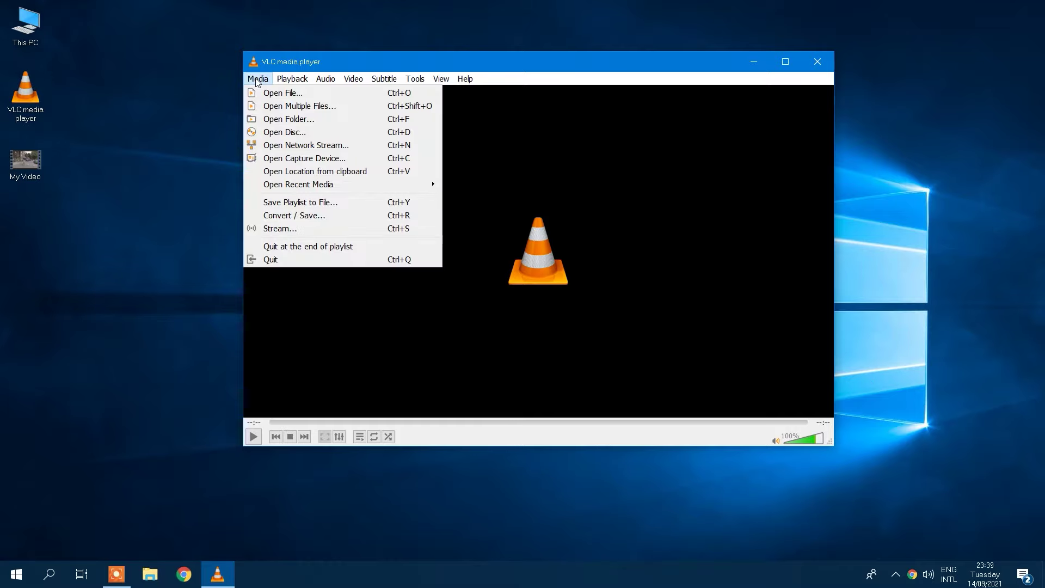
{"action": "left_click", "coordinate": [278, 216]}
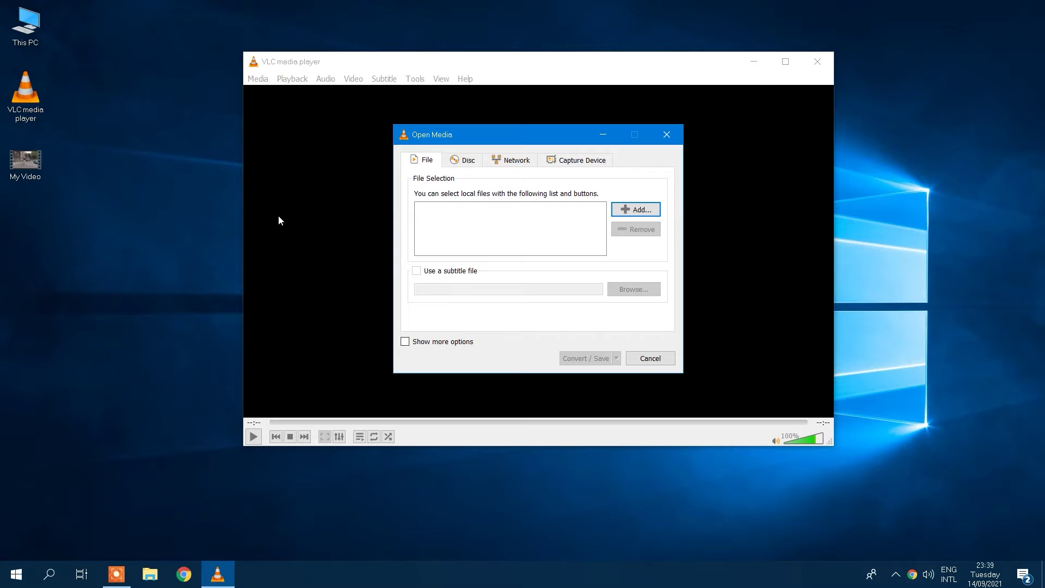
{"action": "left_click", "coordinate": [626, 210]}
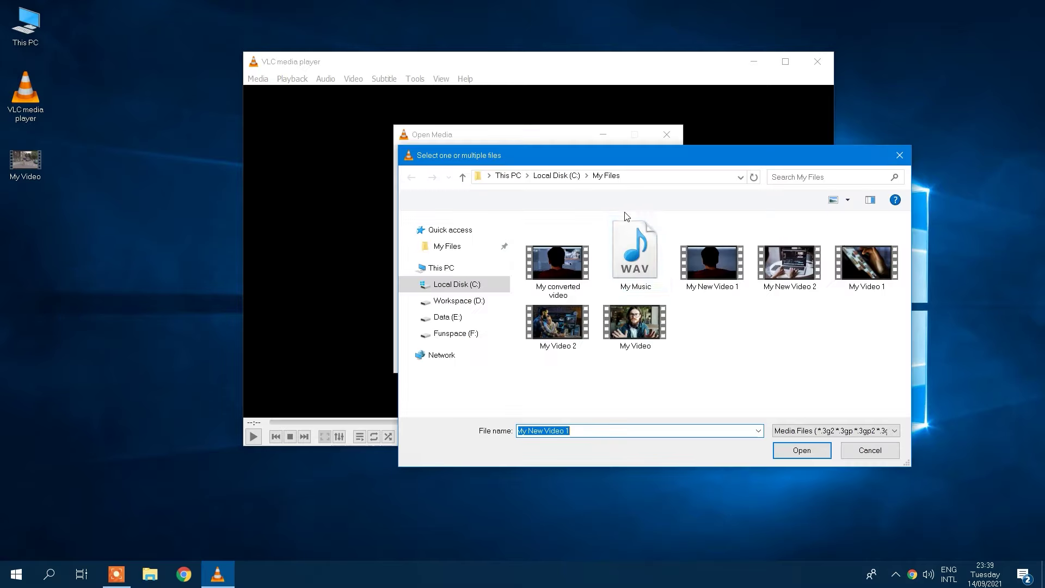
{"action": "left_click", "coordinate": [646, 341]}
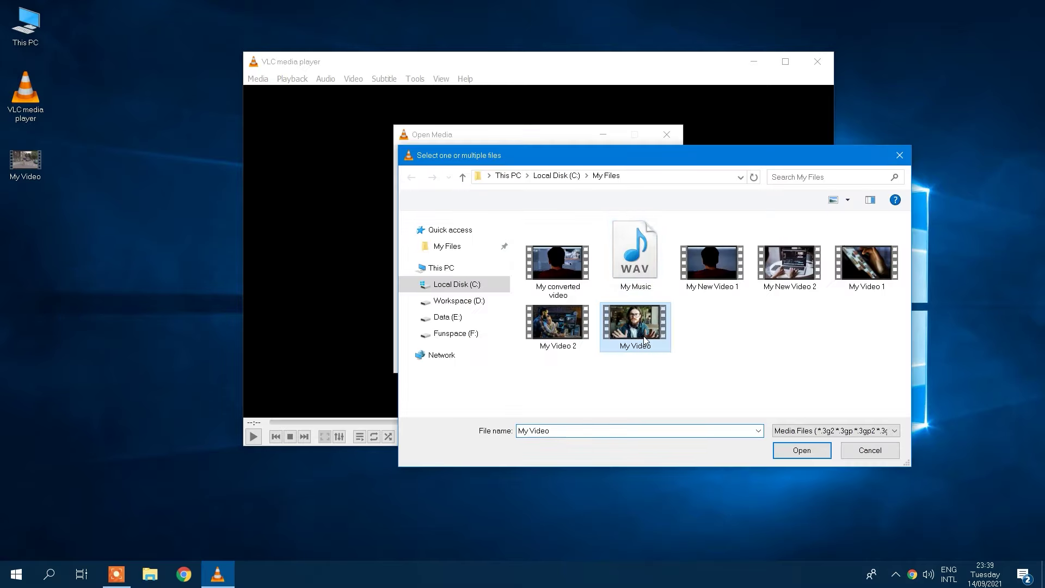
{"action": "left_click", "coordinate": [792, 456]}
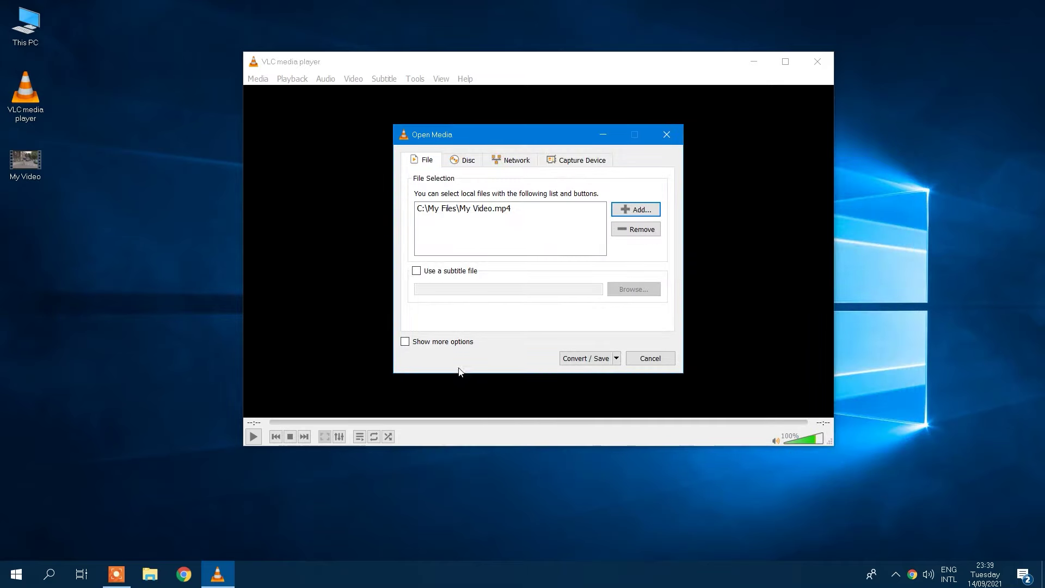
Set the start time to 3 seconds and the stop time to 8 seconds.
{"action": "left_click", "coordinate": [405, 342]}
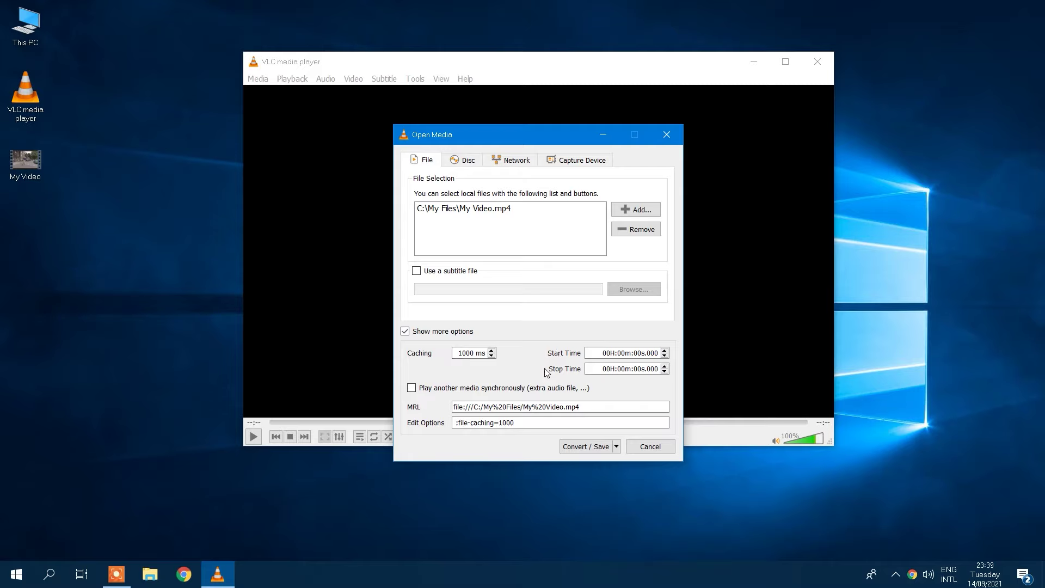
{"action": "type", "text": "3"}
{"action": "left_click", "coordinate": [640, 369]}
{"action": "type", "text": "8"}
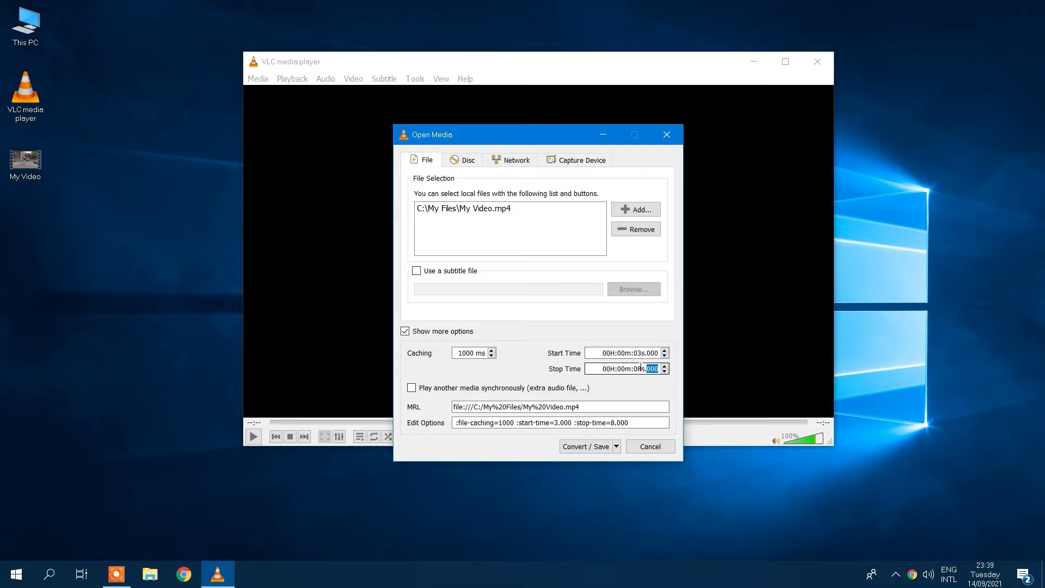
Convert with the Video - H.264 + MP3 (MP4) profile to 'My trimmed video'.
{"action": "left_click", "coordinate": [597, 450]}
{"action": "left_click", "coordinate": [600, 319]}
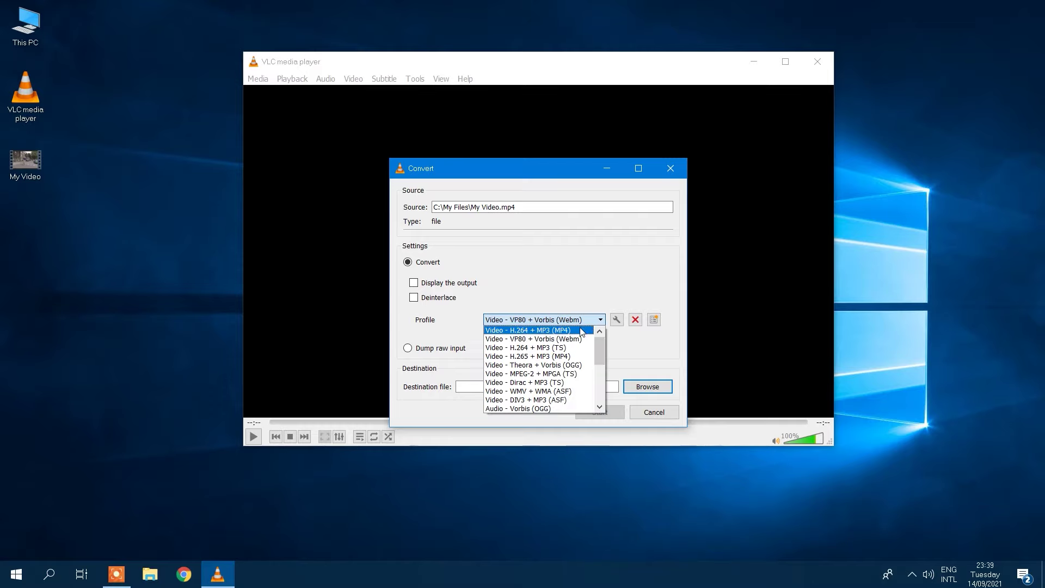
{"action": "left_click", "coordinate": [591, 331]}
{"action": "left_click", "coordinate": [637, 386]}
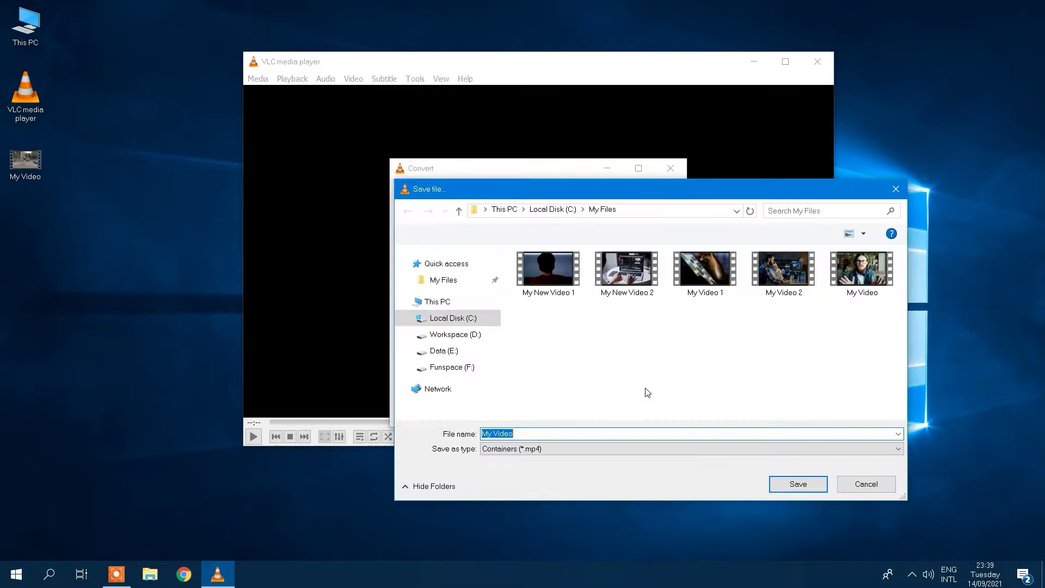
{"action": "type", "text": "My trimmed video"}
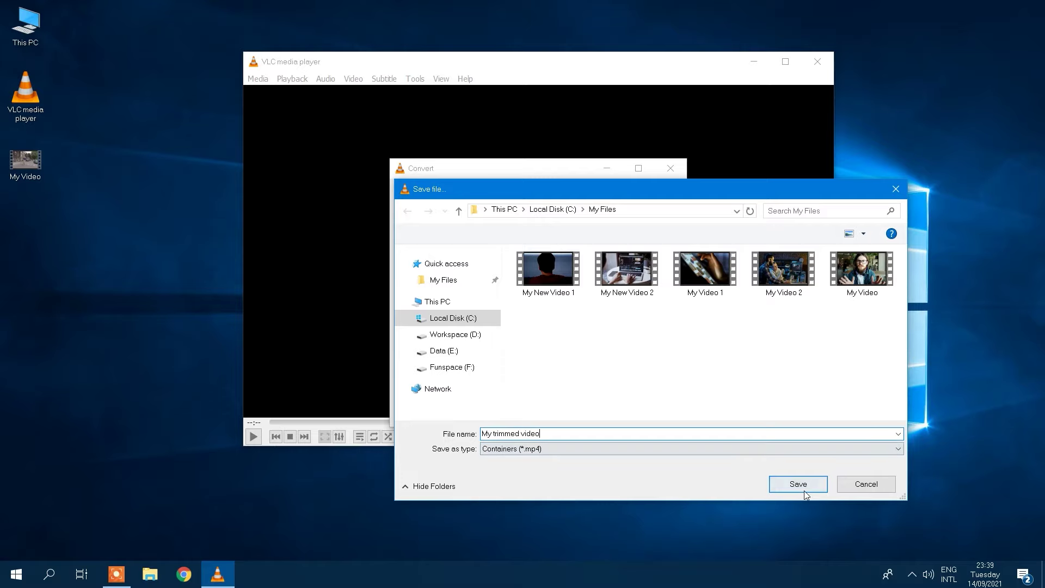
{"action": "left_click", "coordinate": [793, 484]}
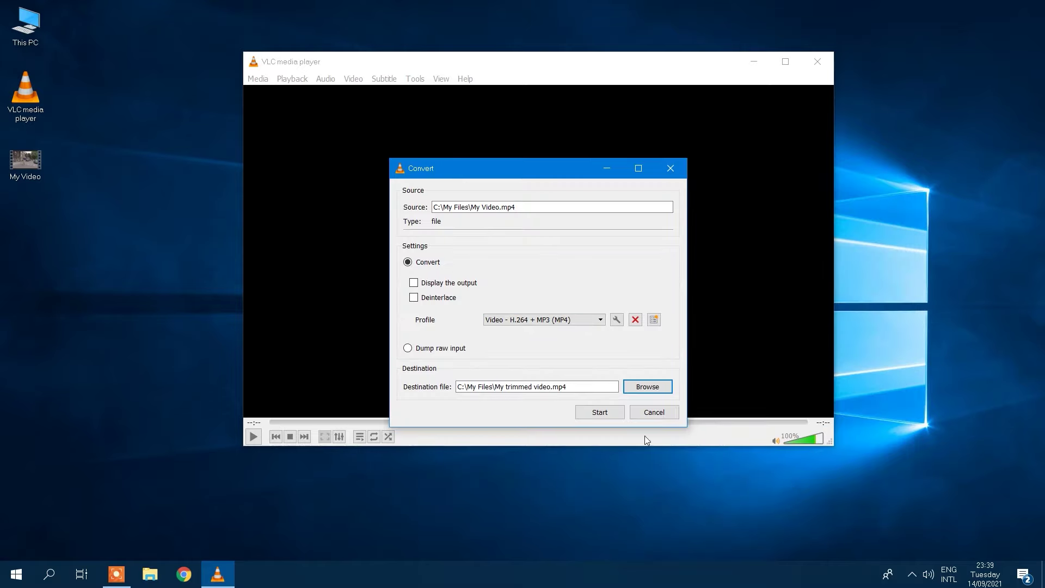
{"action": "left_click", "coordinate": [600, 413]}
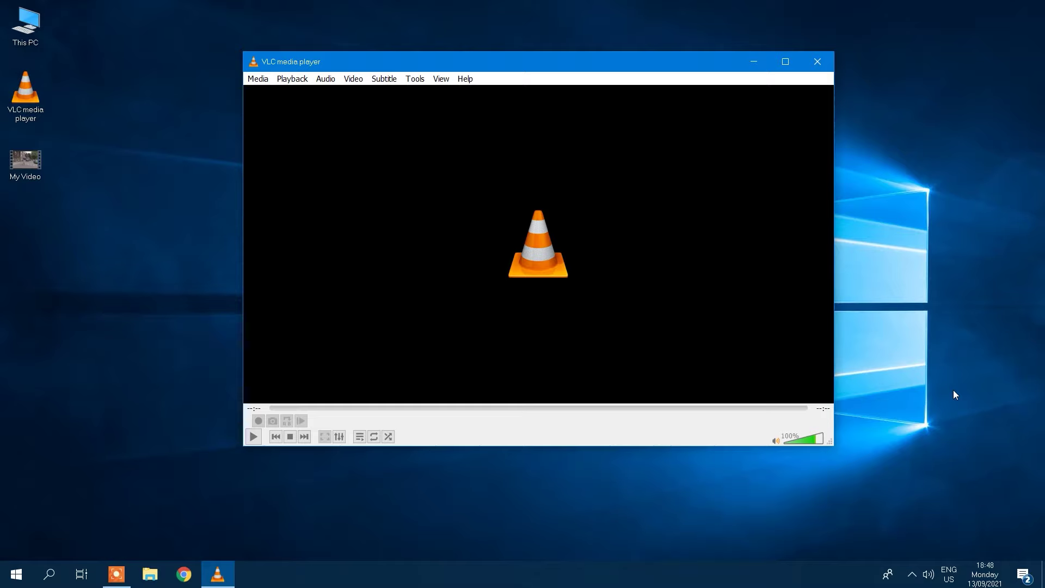
Show the playlist and subscribe to The Daily podcast by pasting its feed URL.
{"action": "left_click", "coordinate": [437, 80]}
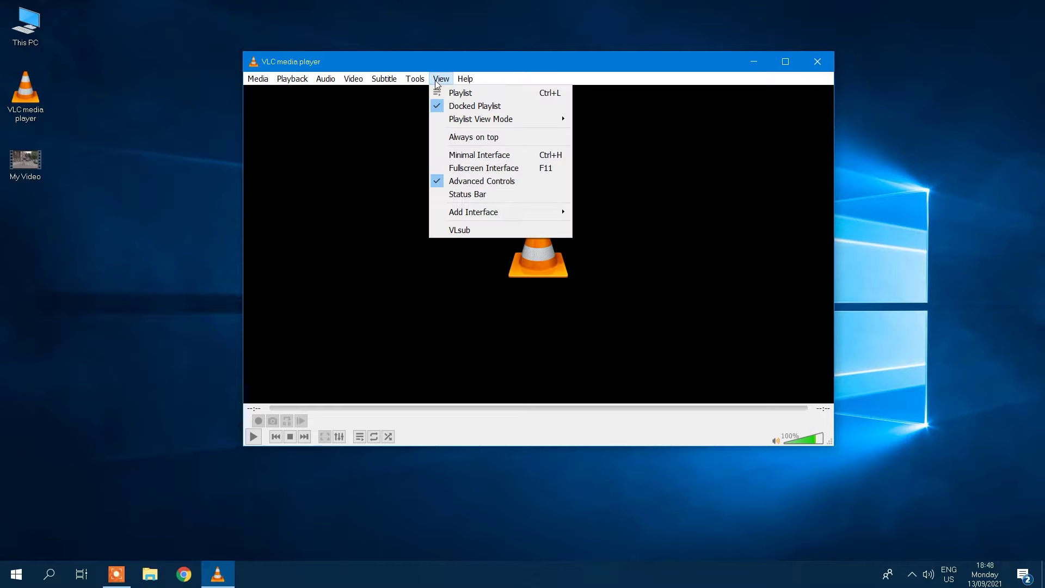
{"action": "left_click", "coordinate": [460, 98]}
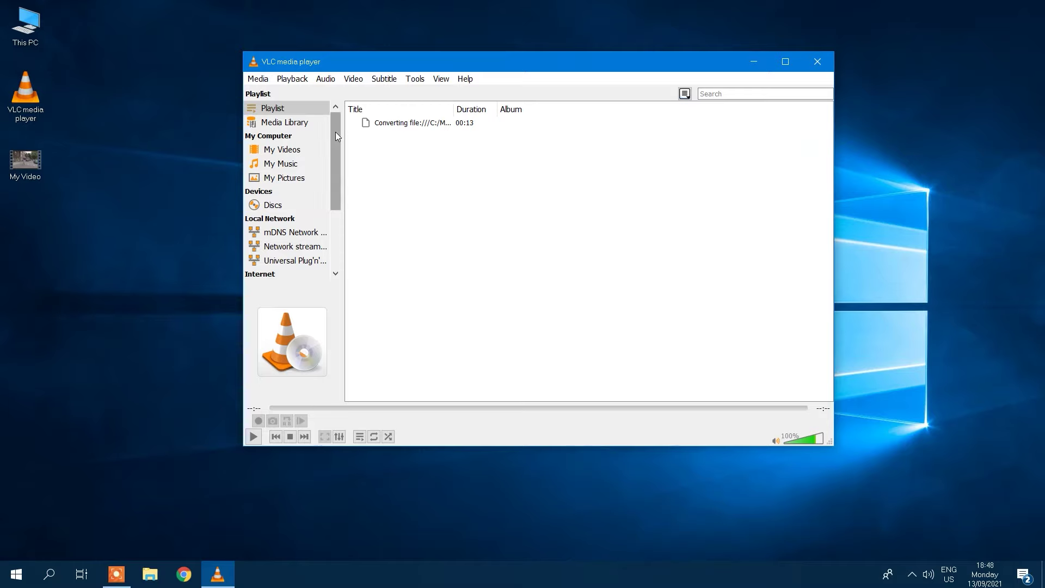
{"action": "left_click_drag", "start_coordinate": [335, 132], "coordinate": [335, 199]}
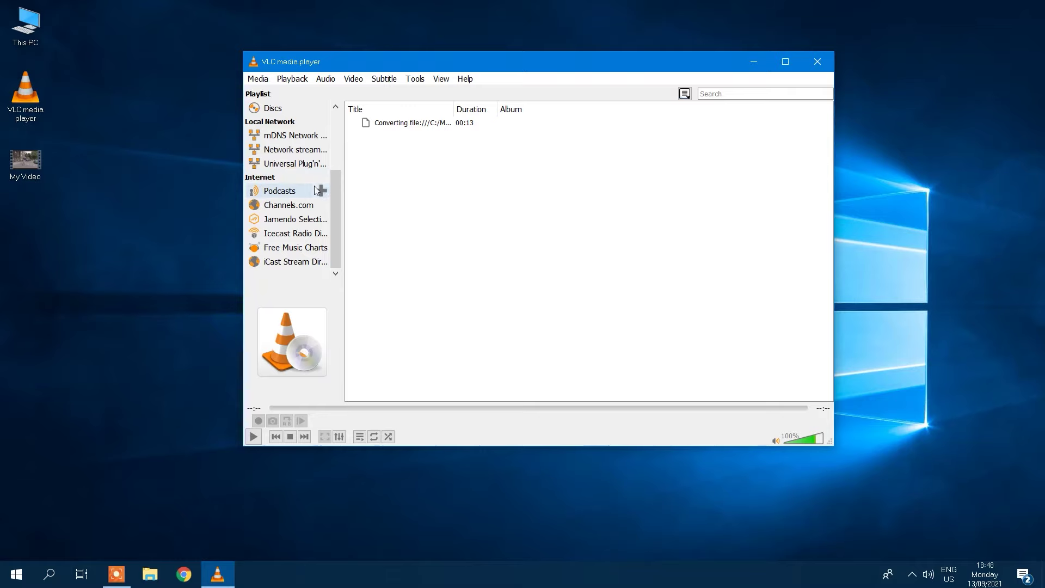
{"action": "left_click", "coordinate": [321, 191]}
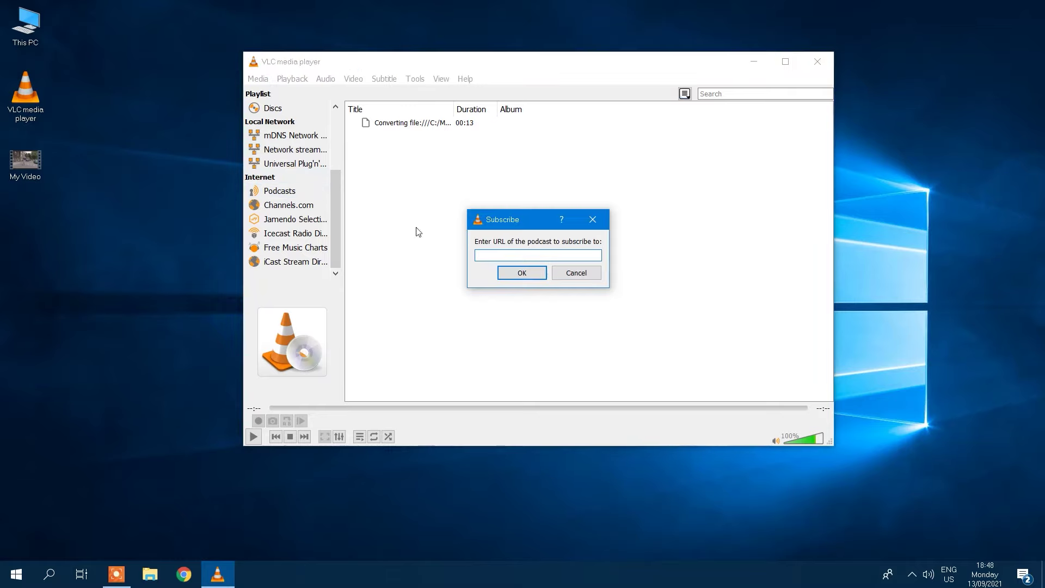
{"action": "right_click", "coordinate": [485, 257]}
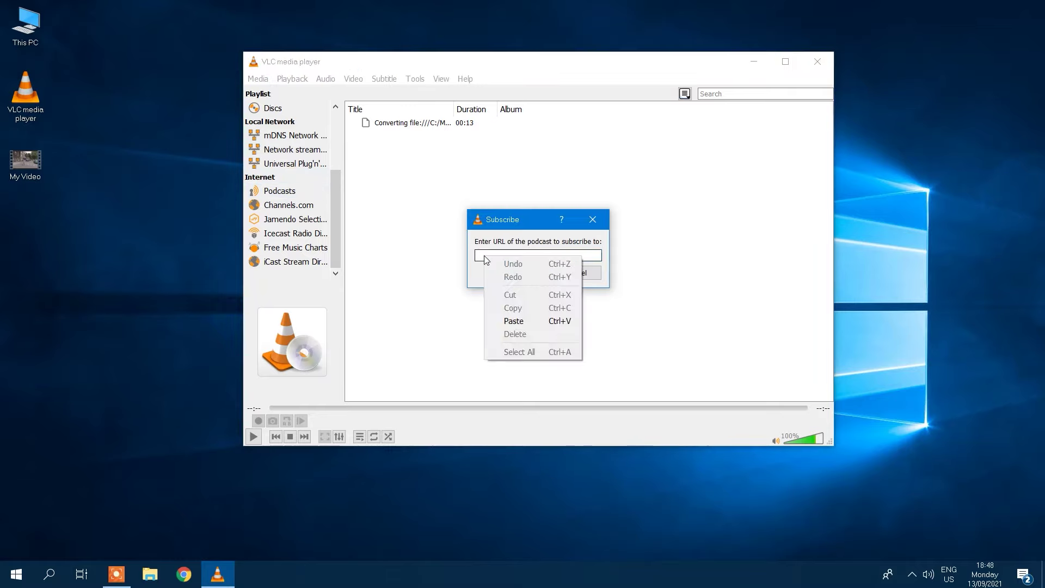
{"action": "left_click", "coordinate": [518, 321]}
{"action": "left_click", "coordinate": [521, 274]}
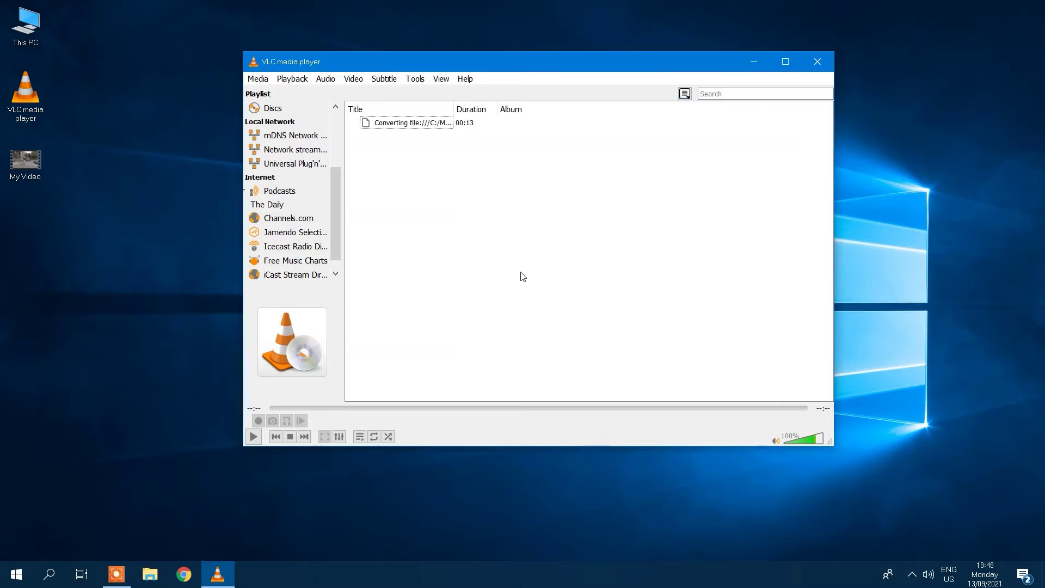
Browse The Daily episodes, then play the first Jamendo's Finest - Trending track.
{"action": "left_click", "coordinate": [275, 207]}
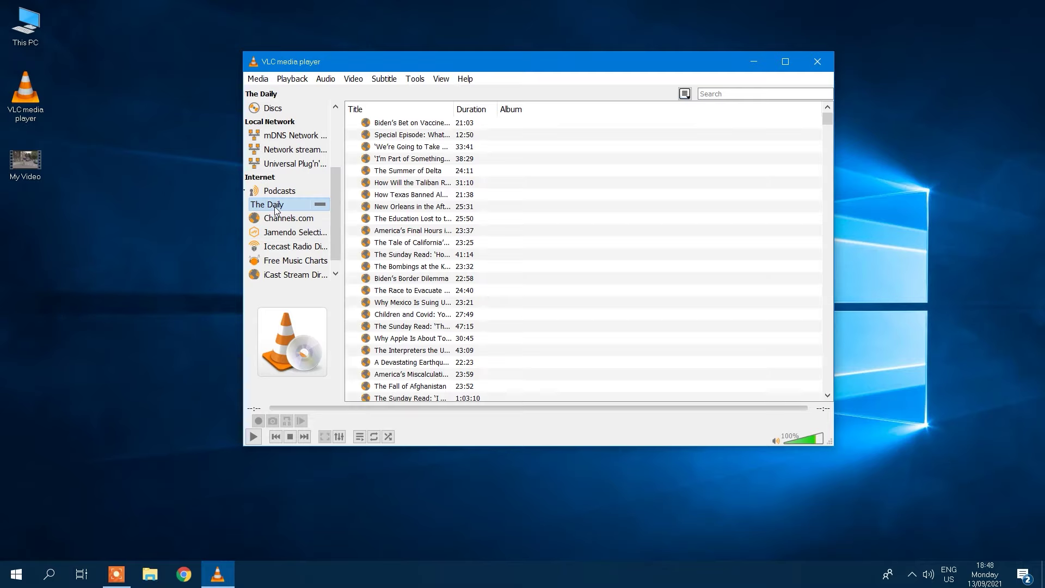
{"action": "scroll", "coordinate": [457, 158], "scroll_direction": "down", "scroll_amount": 13}
{"action": "scroll", "coordinate": [458, 158], "scroll_direction": "down", "scroll_amount": 8}
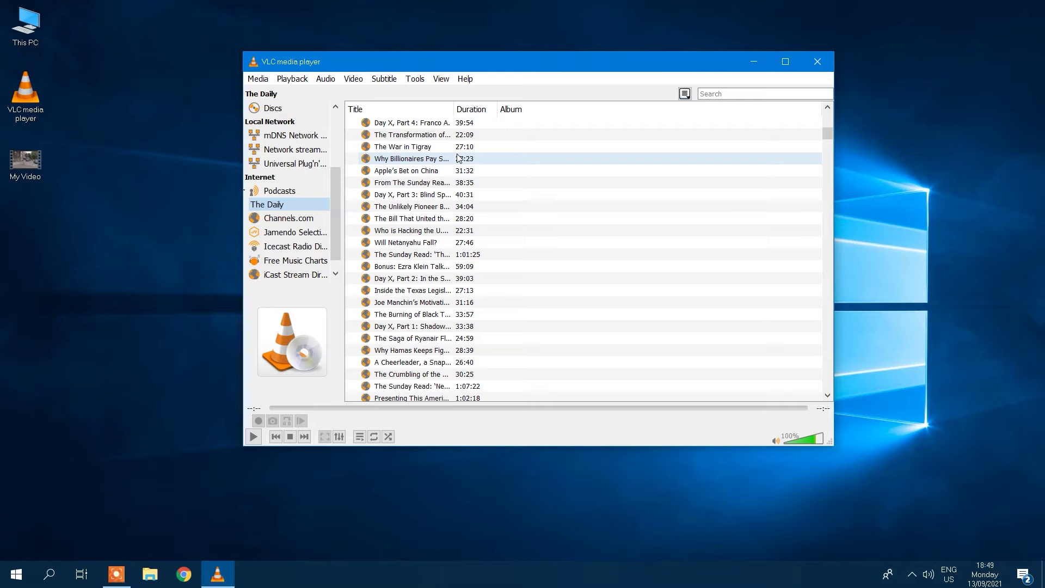
{"action": "left_click_drag", "start_coordinate": [336, 207], "coordinate": [335, 231]}
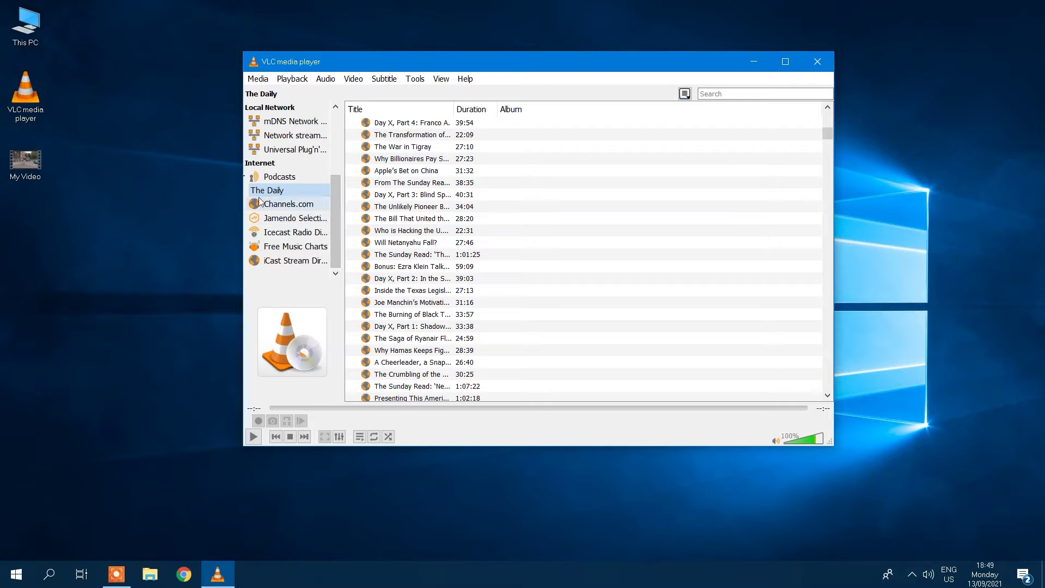
{"action": "left_click", "coordinate": [271, 221]}
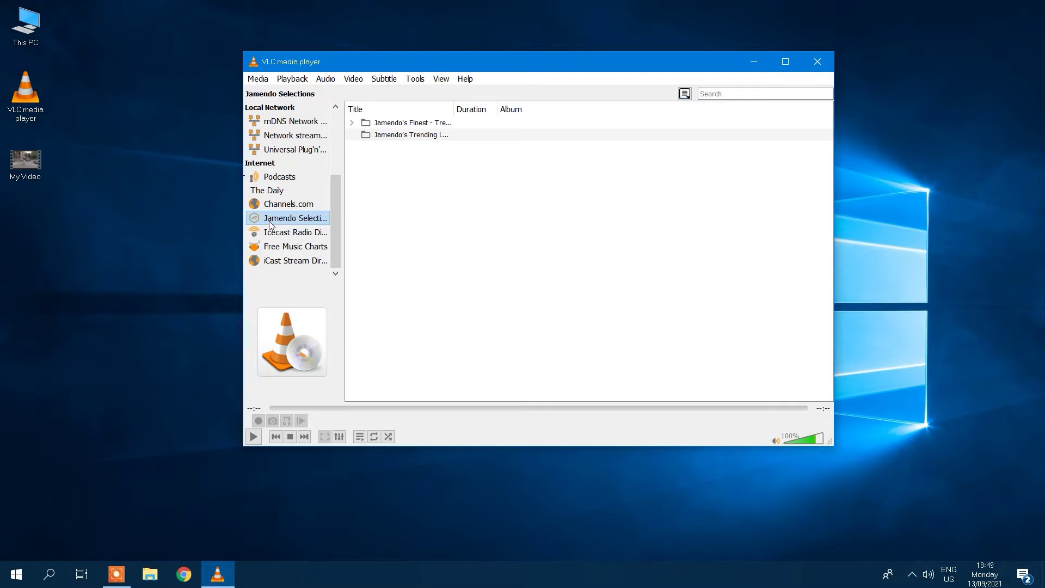
{"action": "left_click", "coordinate": [351, 122]}
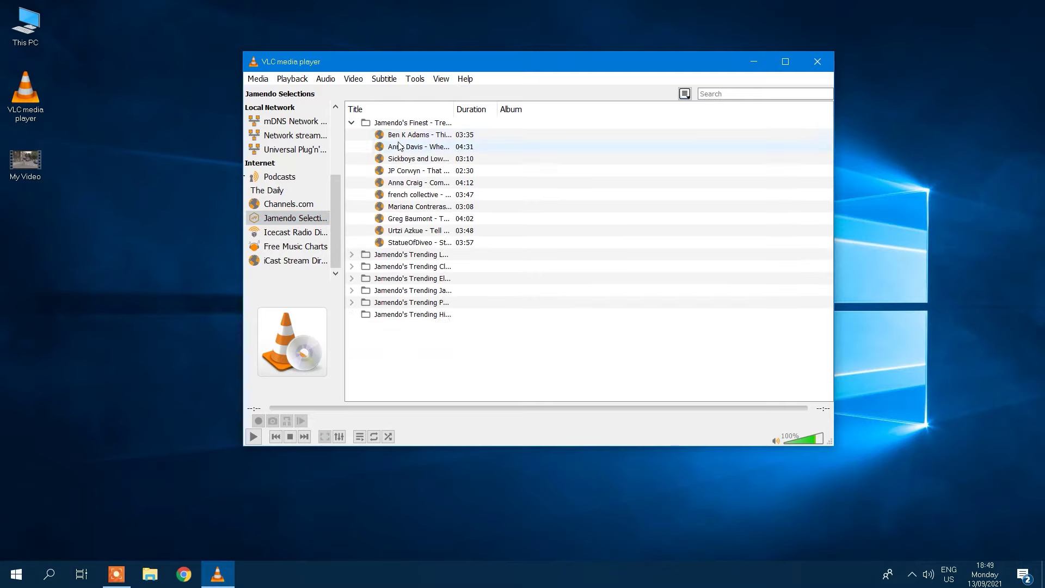
{"action": "double_click", "coordinate": [401, 139]}
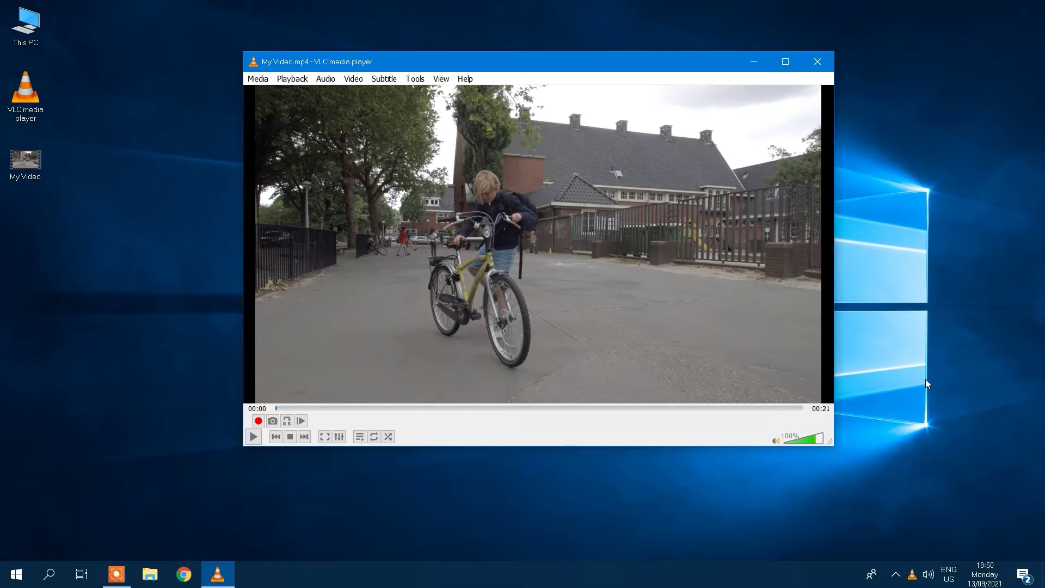
Seek My Video.mp4 to 00:04 and save a snapshot of that frame.
{"action": "left_click", "coordinate": [321, 406]}
{"action": "left_click", "coordinate": [394, 407]}
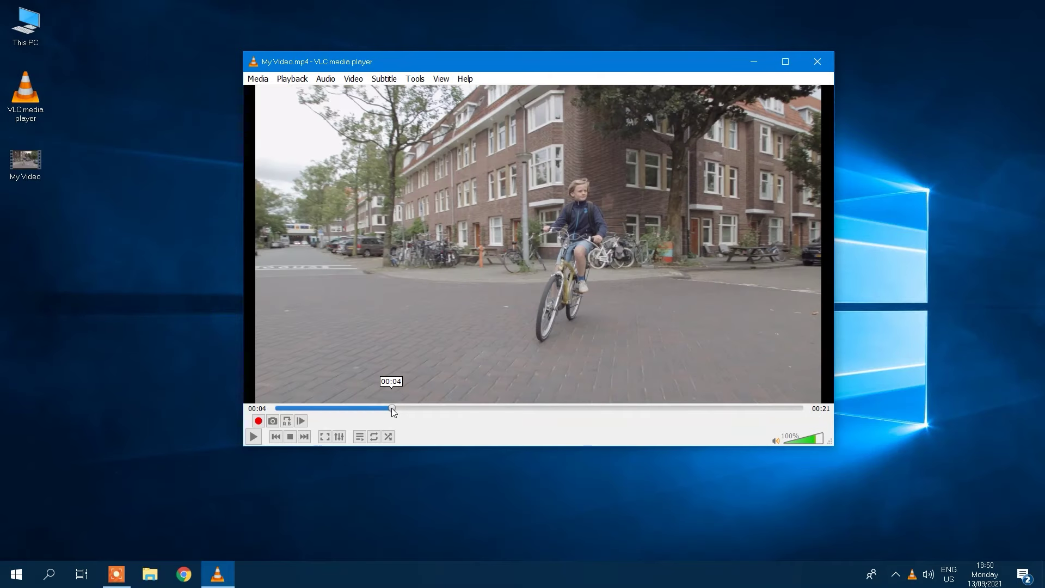
{"action": "right_click", "coordinate": [524, 239]}
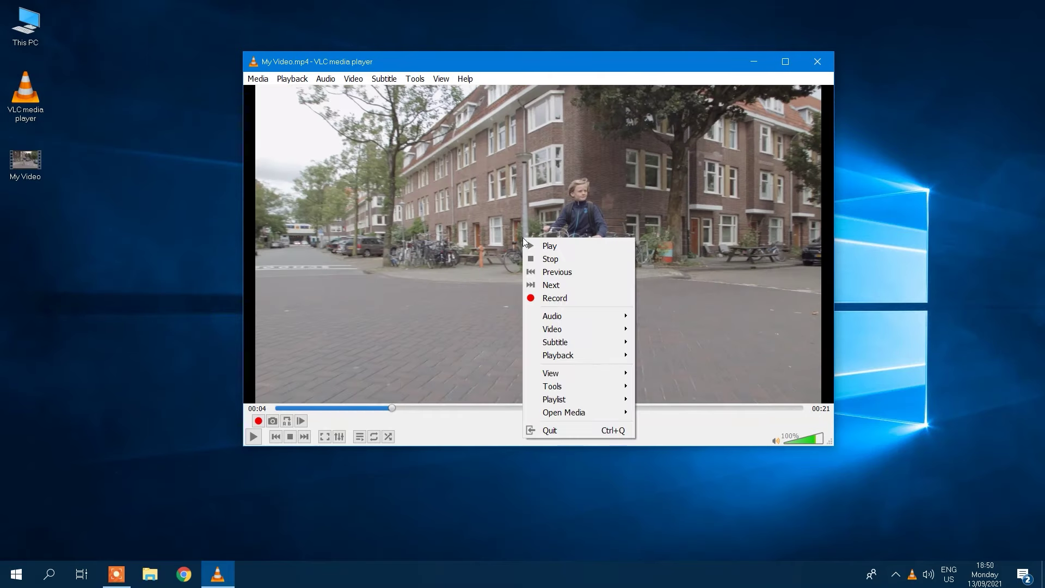
{"action": "mouse_move", "coordinate": [576, 330]}
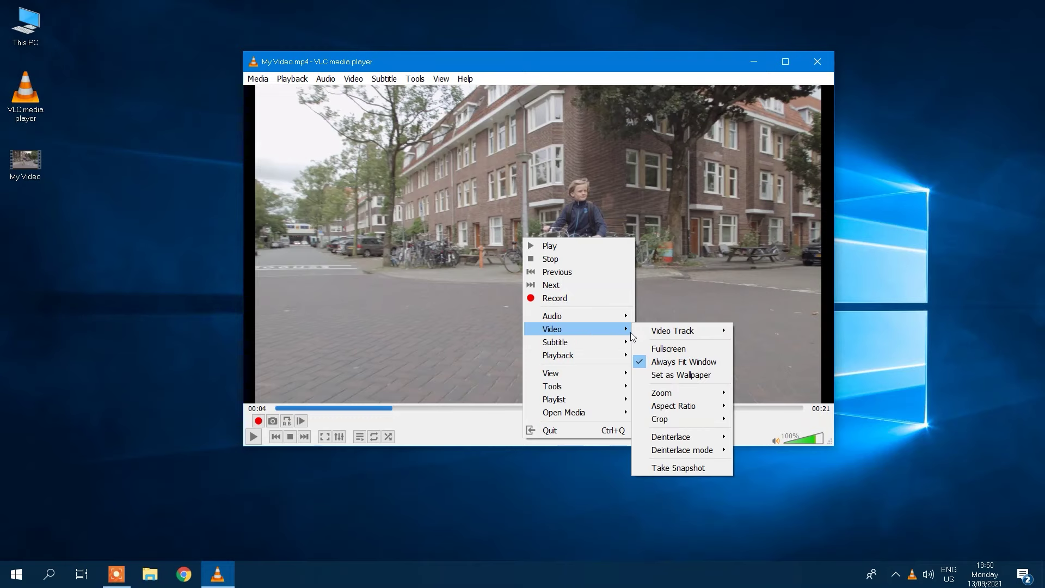
{"action": "left_click", "coordinate": [673, 469]}
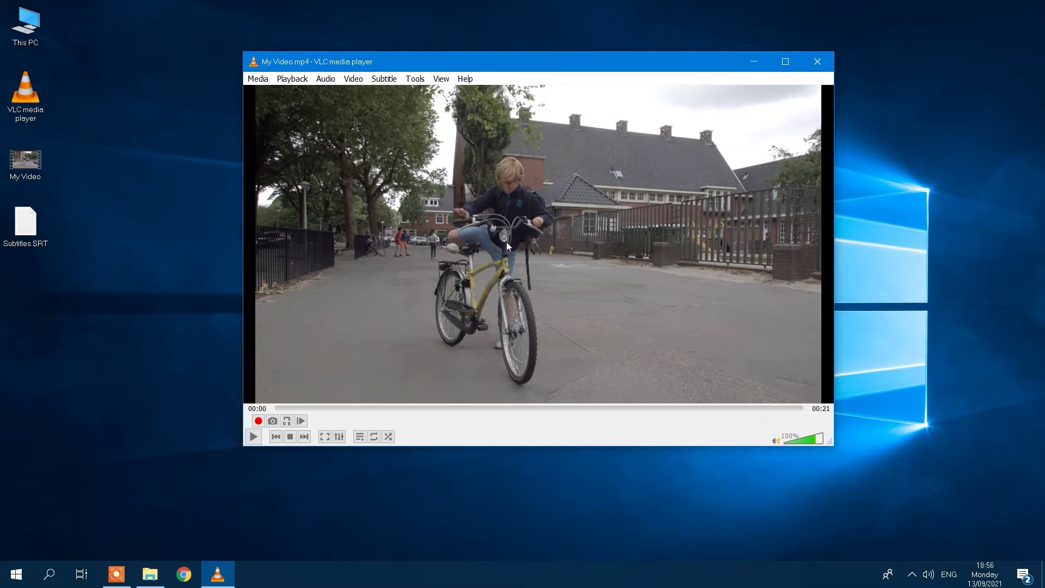
Load Subtitles.SRT onto My Video, then play and pause to show the captions.
{"action": "right_click", "coordinate": [516, 225]}
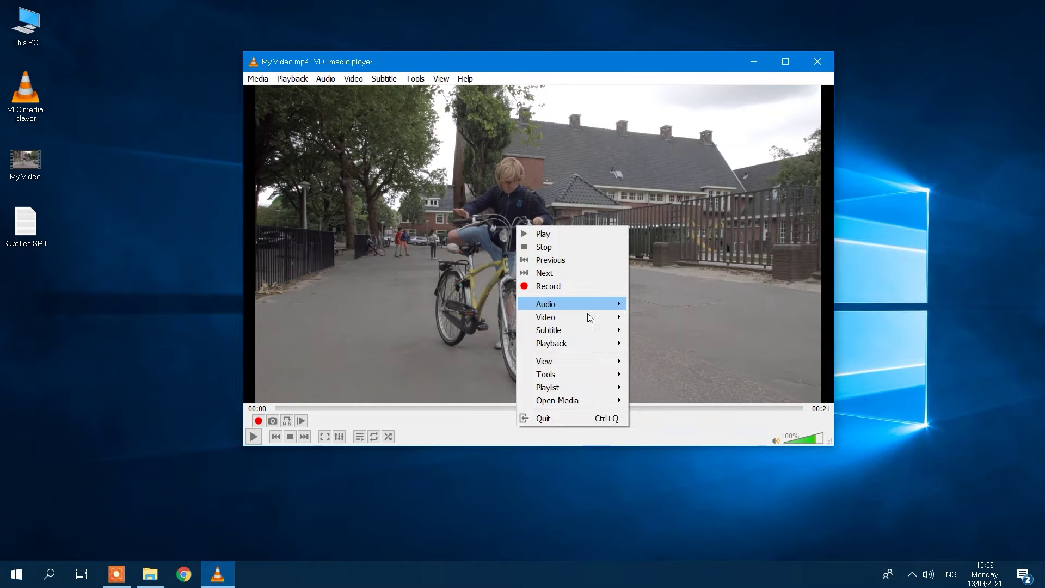
{"action": "mouse_move", "coordinate": [589, 318]}
{"action": "left_click", "coordinate": [649, 331]}
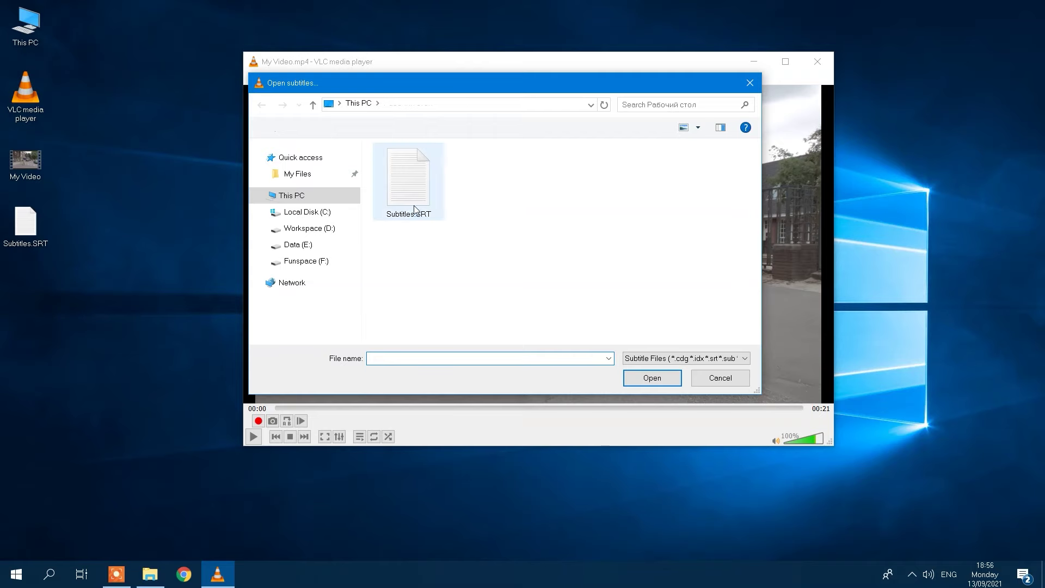
{"action": "left_click", "coordinate": [415, 209]}
{"action": "left_click", "coordinate": [643, 378]}
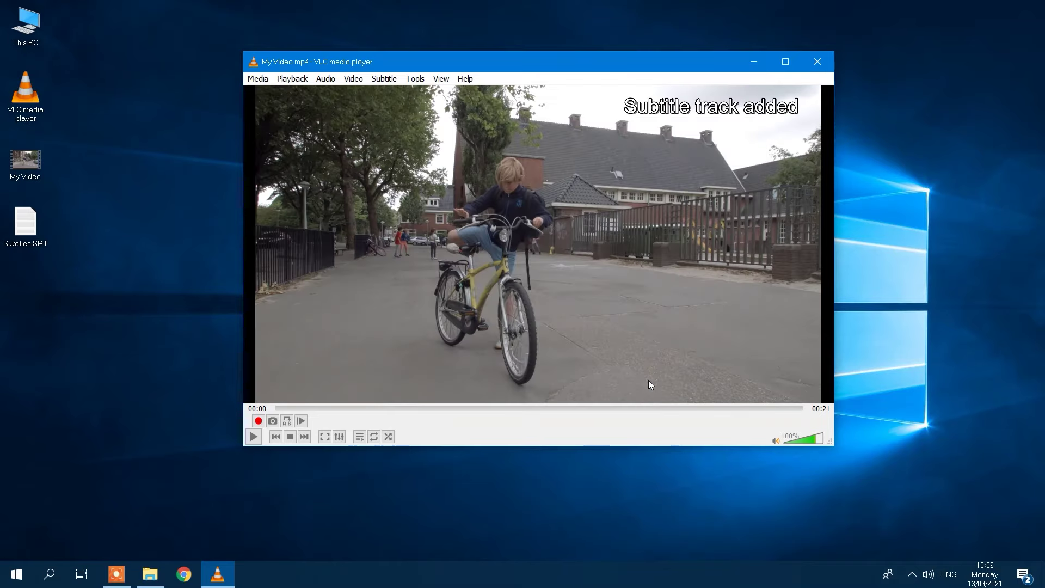
{"action": "left_click", "coordinate": [251, 439]}
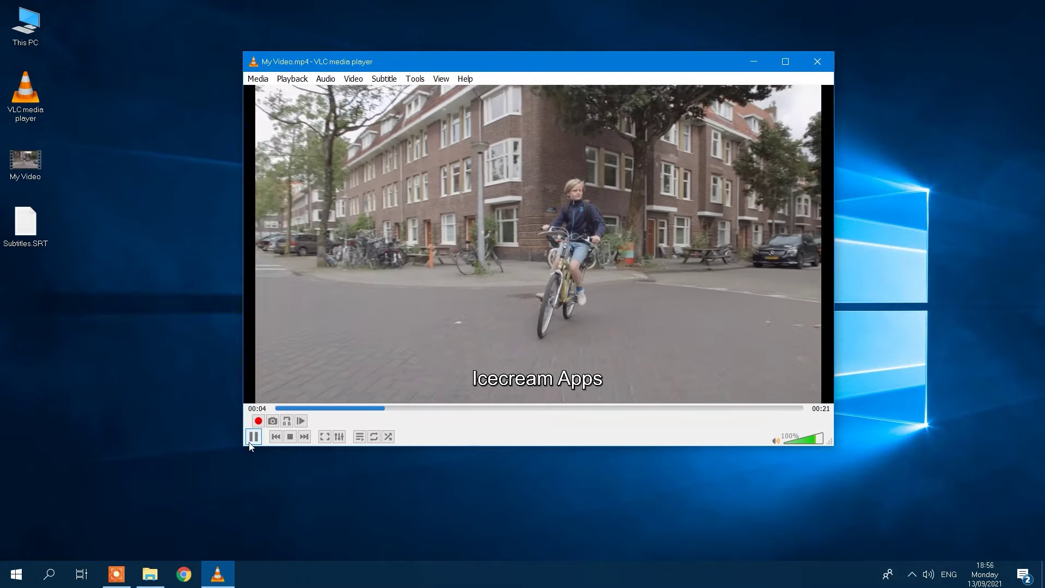
{"action": "left_click", "coordinate": [249, 442]}
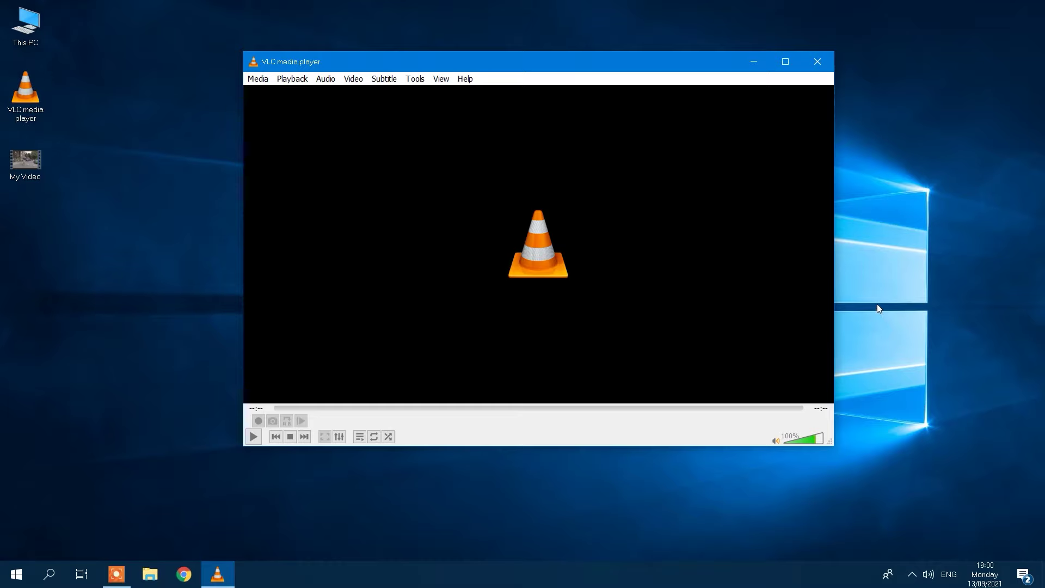
{"action": "left_click", "coordinate": [263, 79]}
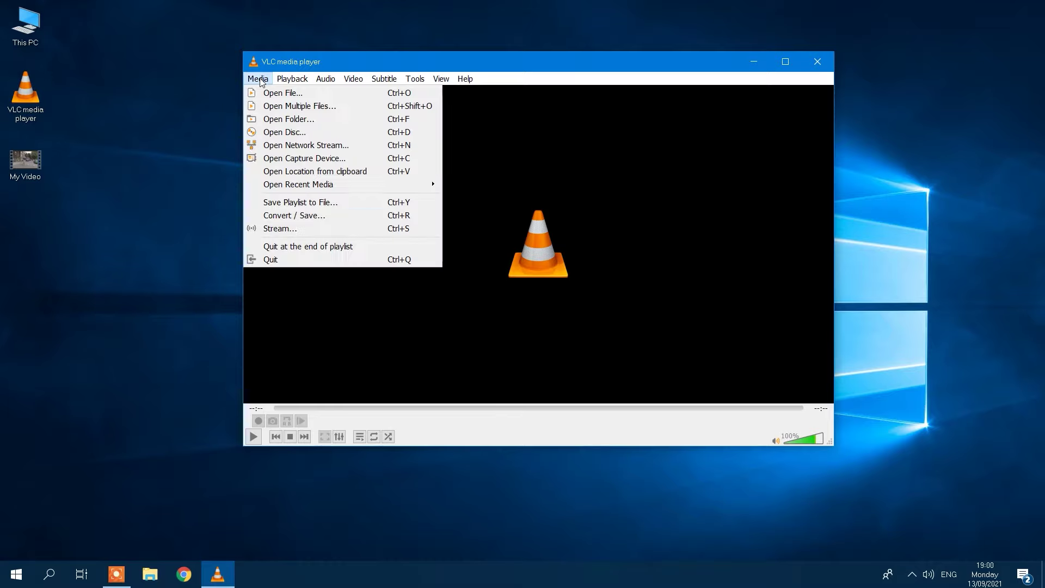
{"action": "left_click", "coordinate": [302, 215]}
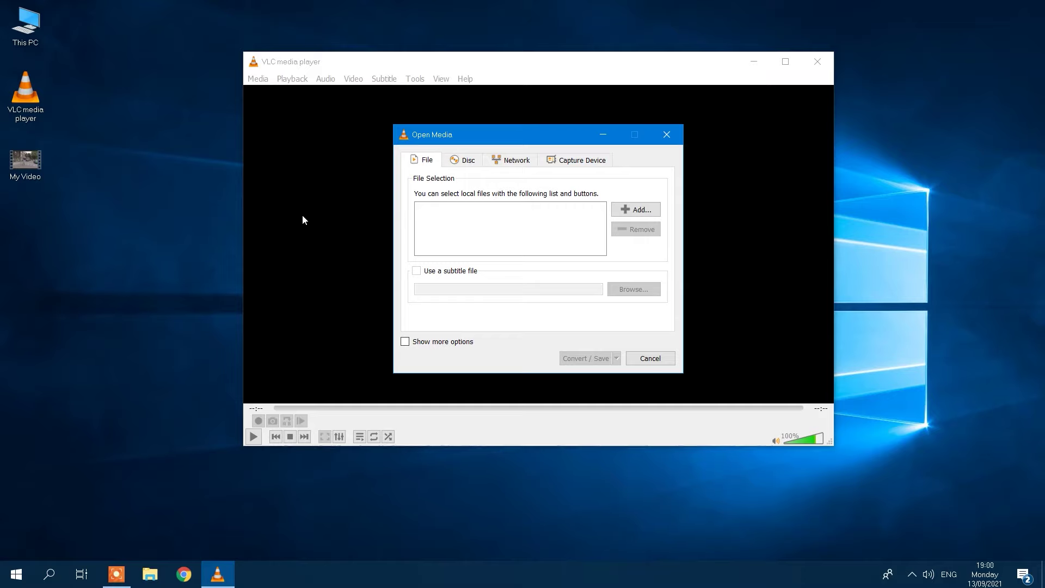
{"action": "left_click", "coordinate": [465, 162]}
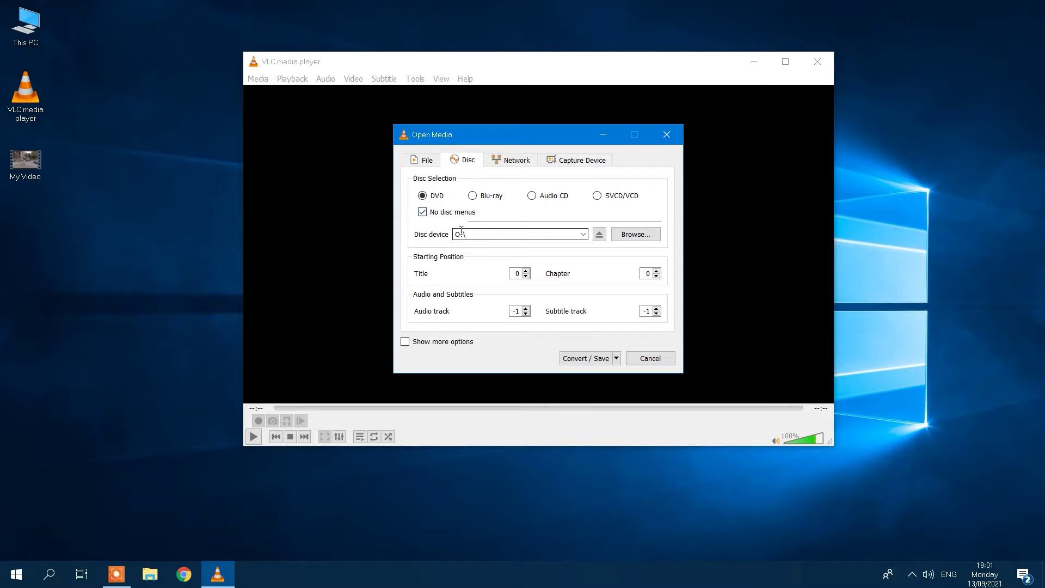
{"action": "left_click", "coordinate": [600, 359]}
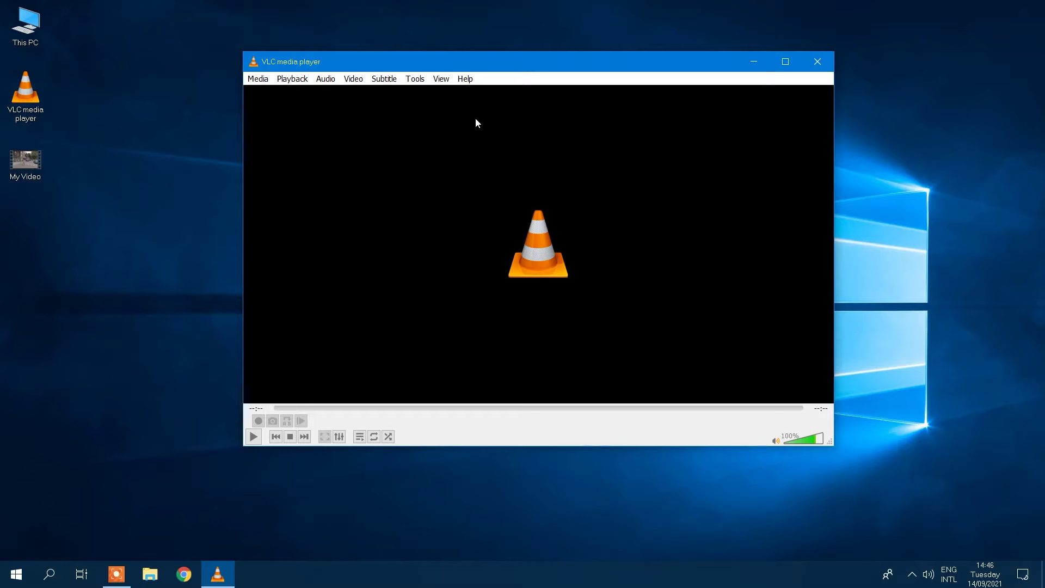
Enable the Web extra interface under Main interfaces in the All preferences view.
{"action": "left_click", "coordinate": [412, 80]}
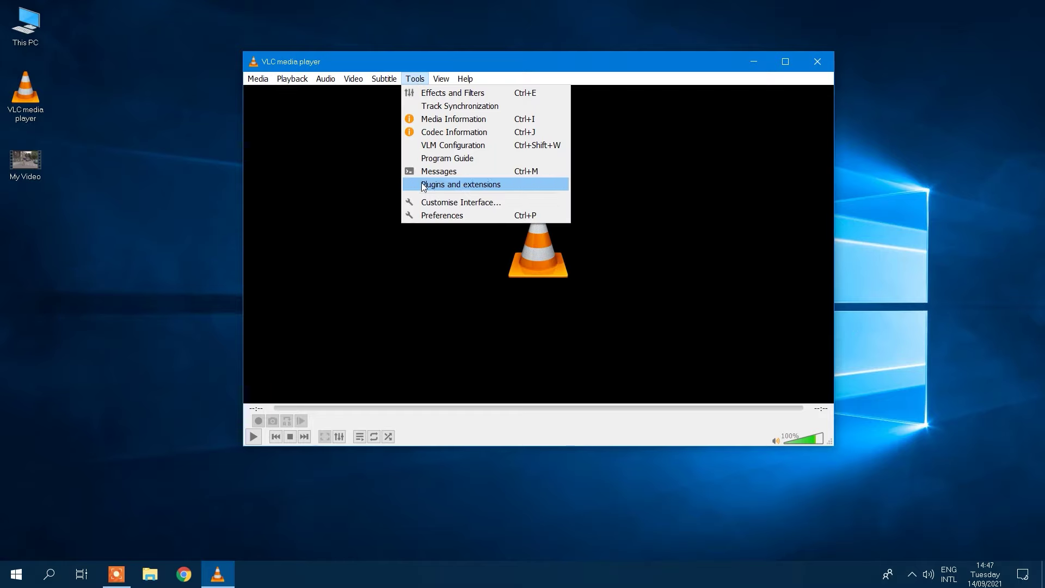
{"action": "left_click", "coordinate": [437, 216]}
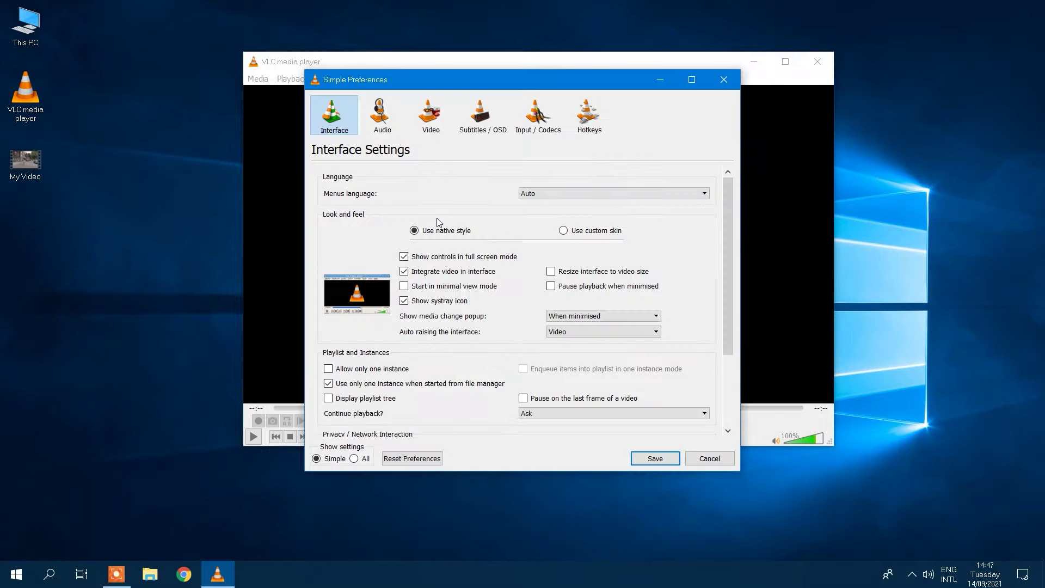
{"action": "left_click", "coordinate": [355, 458]}
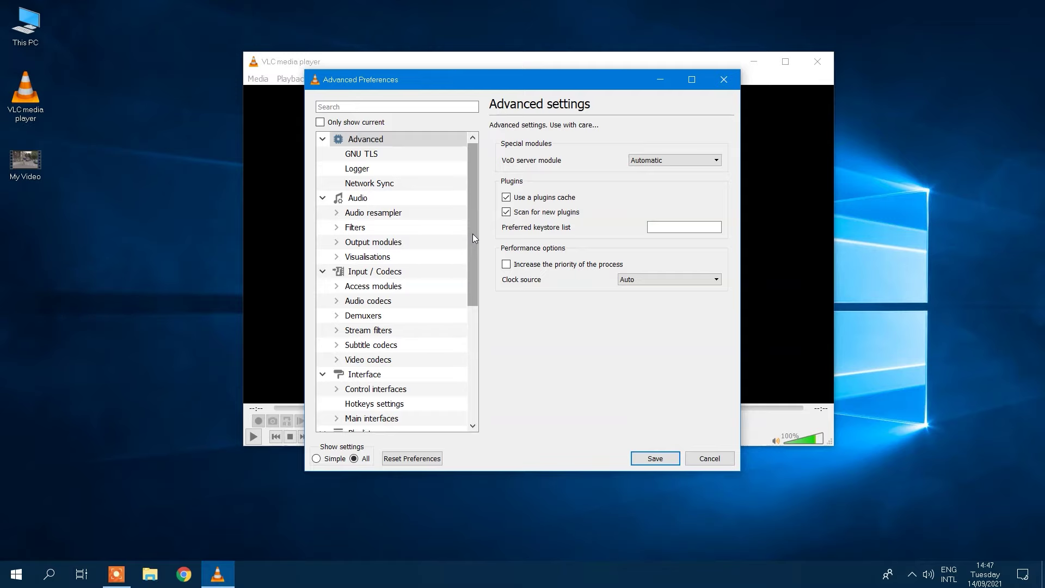
{"action": "left_click_drag", "start_coordinate": [473, 233], "coordinate": [468, 304]}
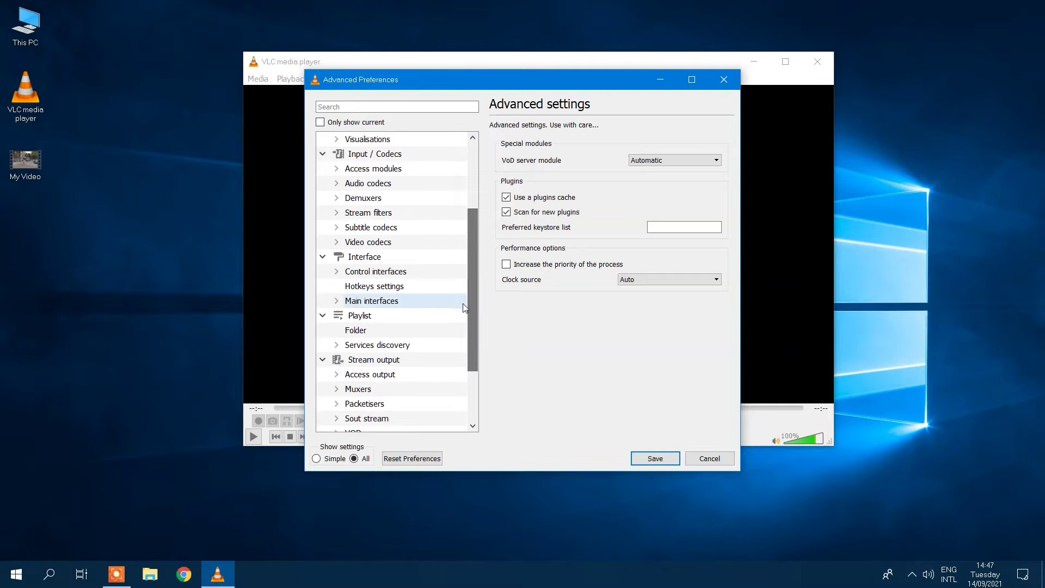
{"action": "left_click", "coordinate": [380, 302]}
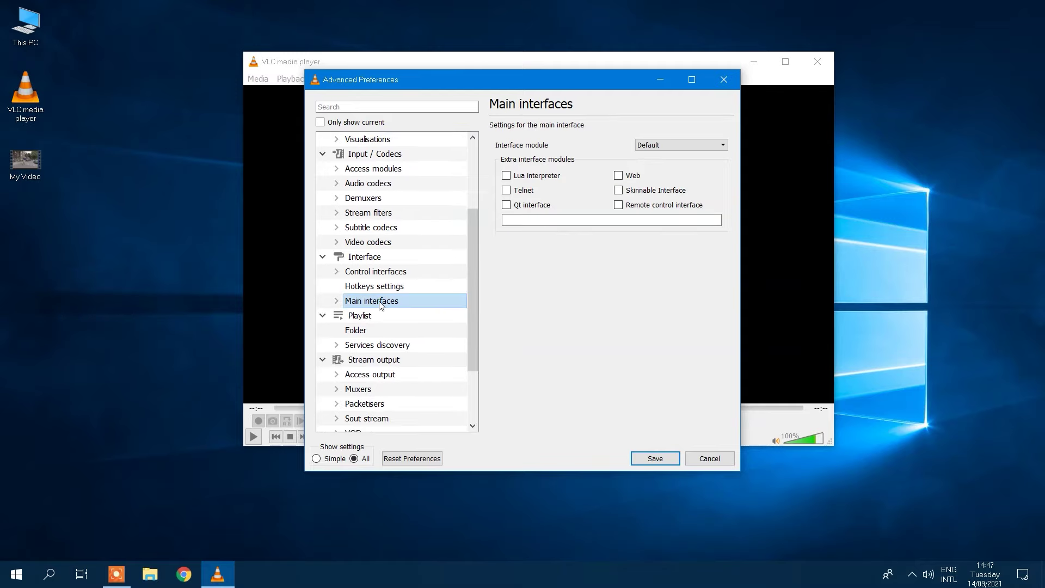
{"action": "left_click", "coordinate": [618, 175]}
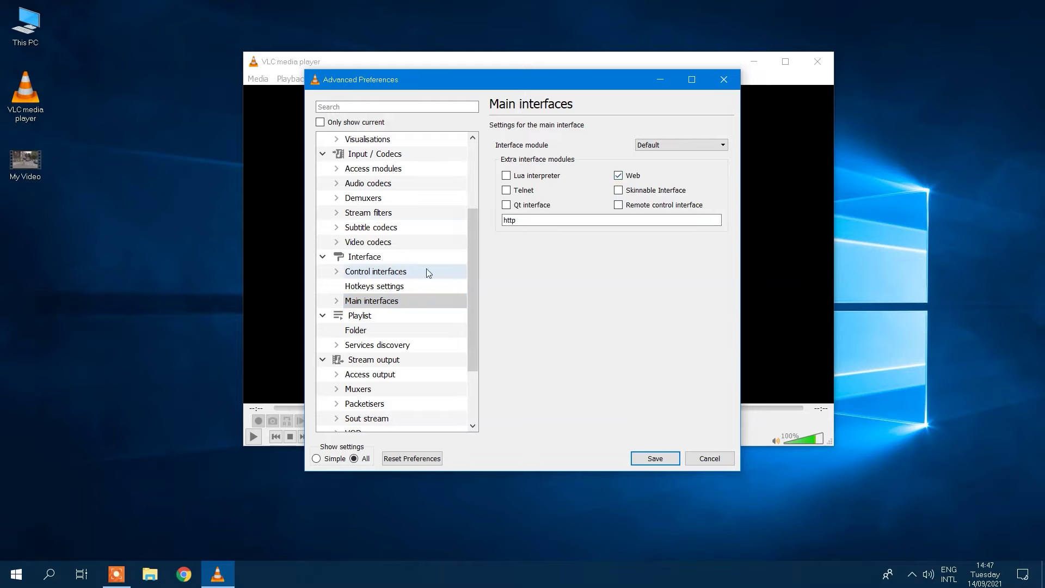
Set the Lua HTTP password and save the preferences.
{"action": "left_click", "coordinate": [337, 302]}
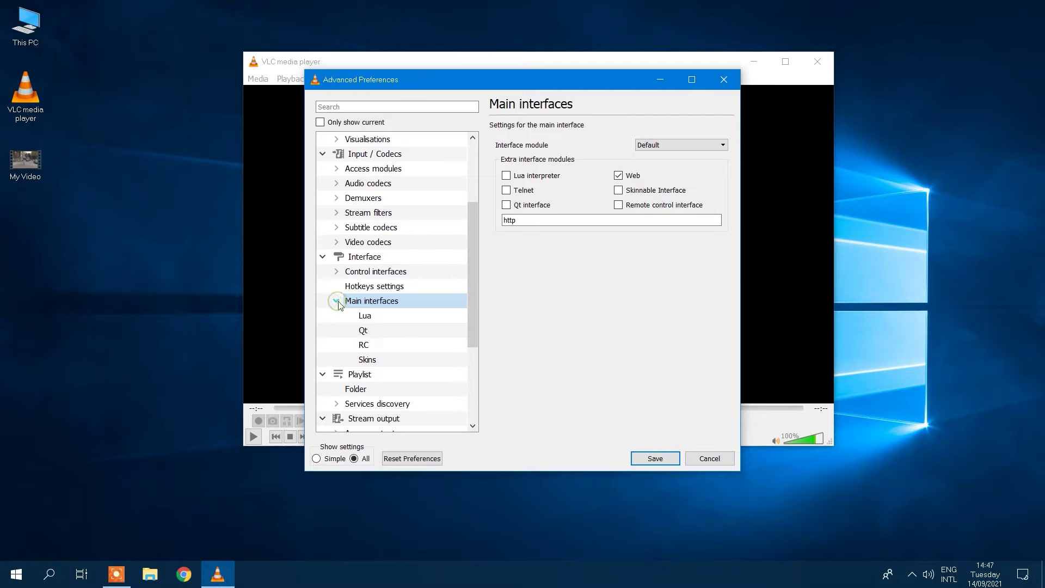
{"action": "left_click", "coordinate": [375, 319]}
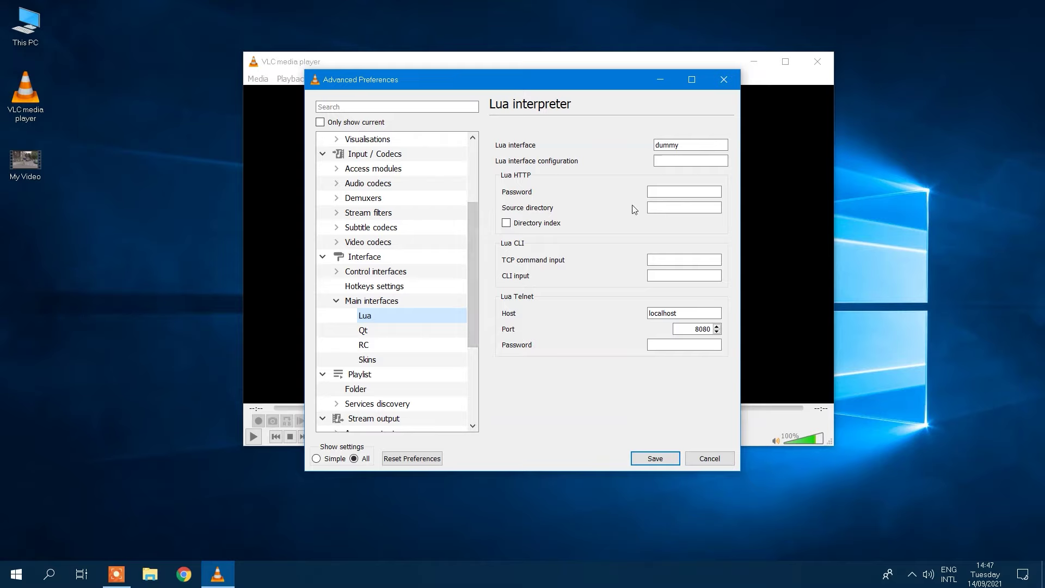
{"action": "left_click", "coordinate": [659, 192]}
{"action": "type", "text": "vlc"}
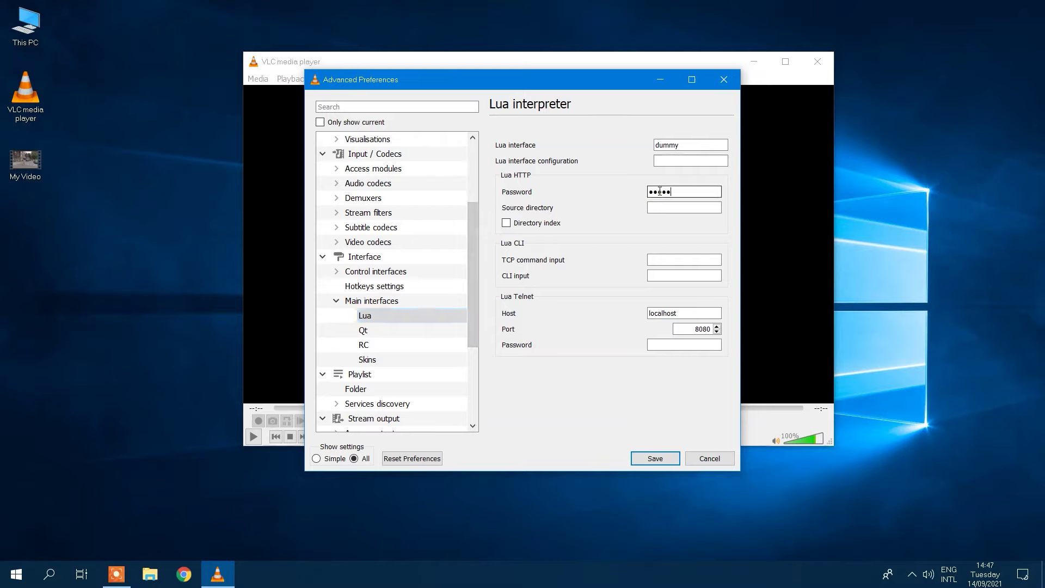
{"action": "left_click", "coordinate": [657, 459]}
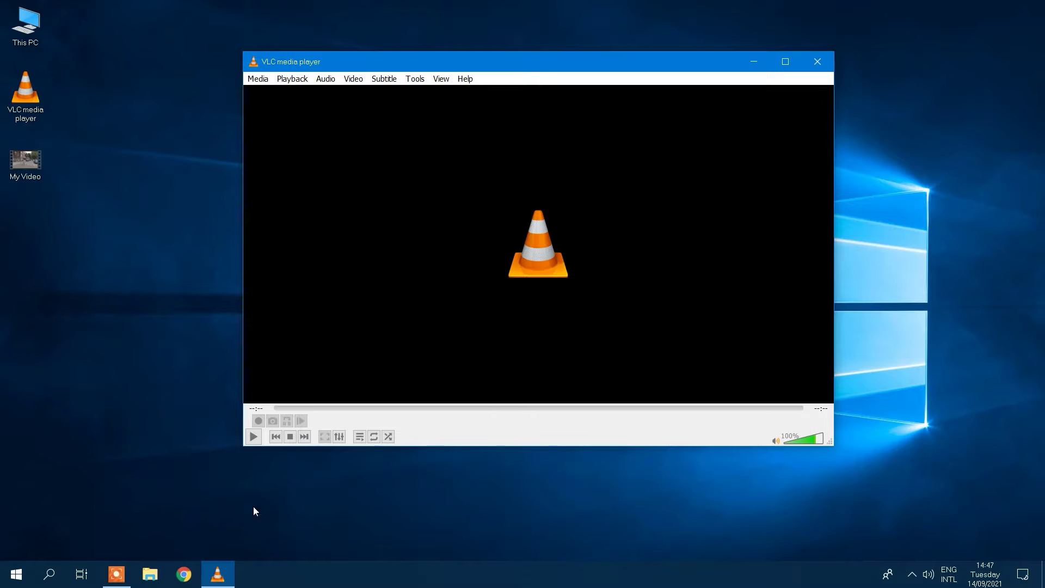
Open localhost:8080 in Chrome and sign in to the VLC web remote.
{"action": "left_click", "coordinate": [184, 575]}
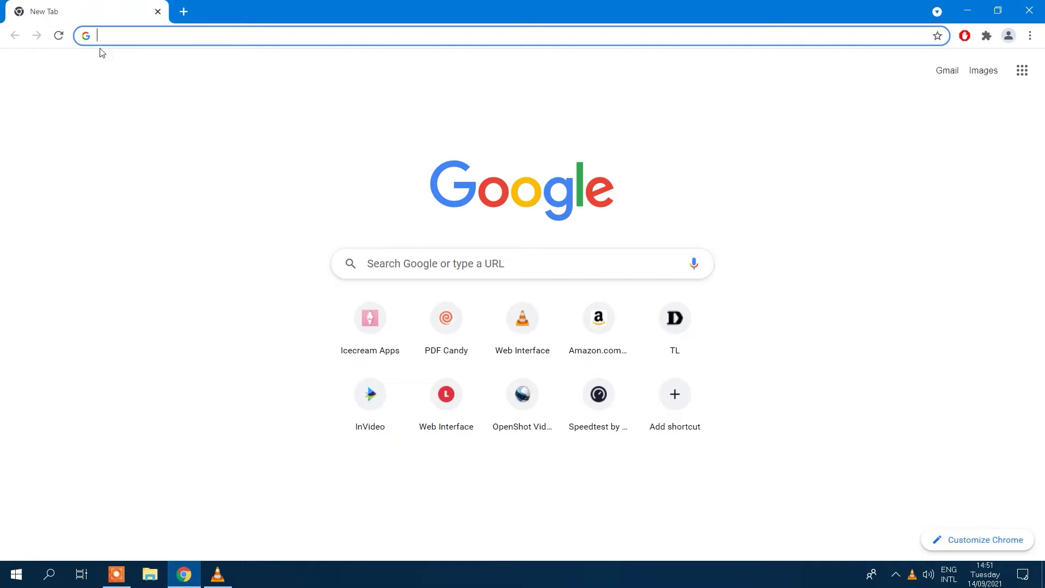
{"action": "type", "text": "localhost:8080"}
{"action": "key", "text": "Return"}
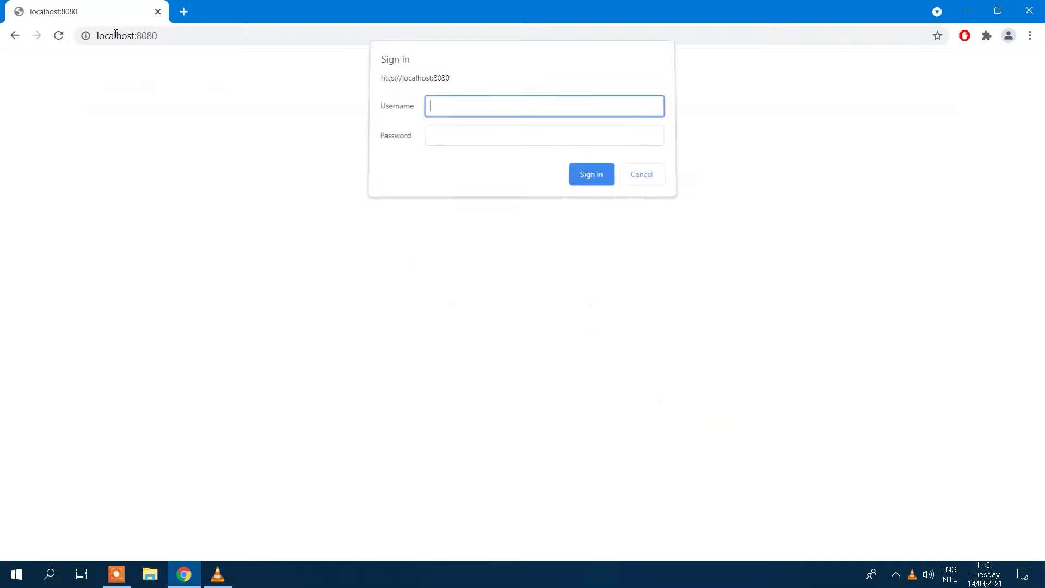
{"action": "left_click", "coordinate": [450, 141]}
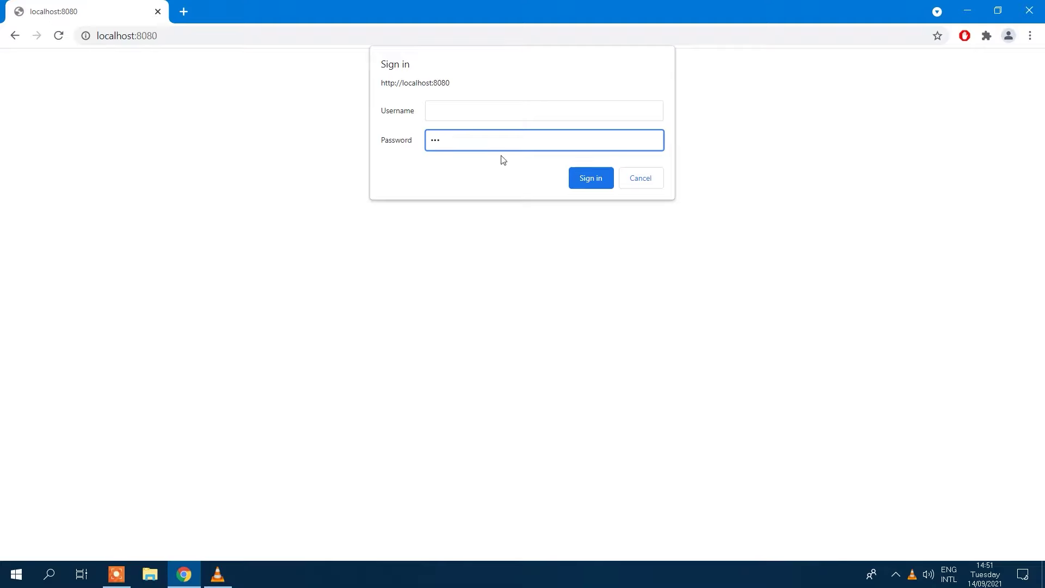
{"action": "left_click", "coordinate": [585, 179]}
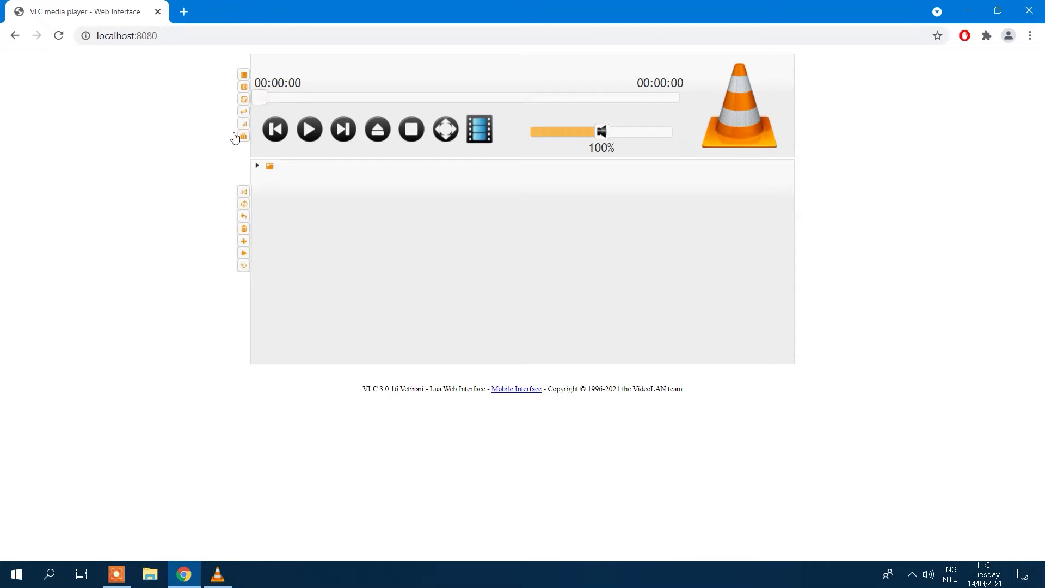
Load the remote page at 192.168.0.103:8080 in a second tab.
{"action": "left_click", "coordinate": [183, 12]}
{"action": "type", "text": "192.168.0.103:8080"}
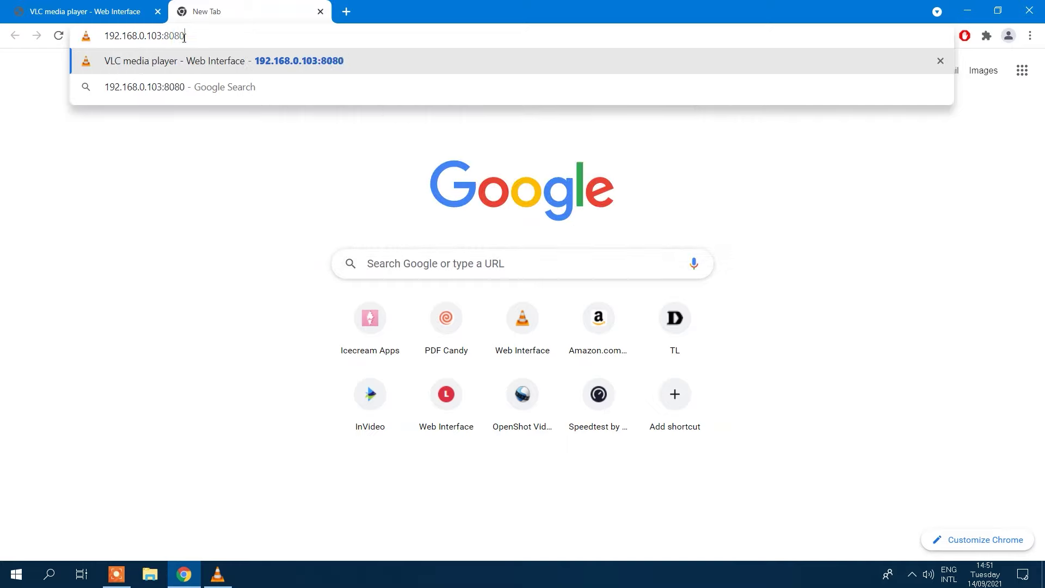
{"action": "key", "text": "Return"}
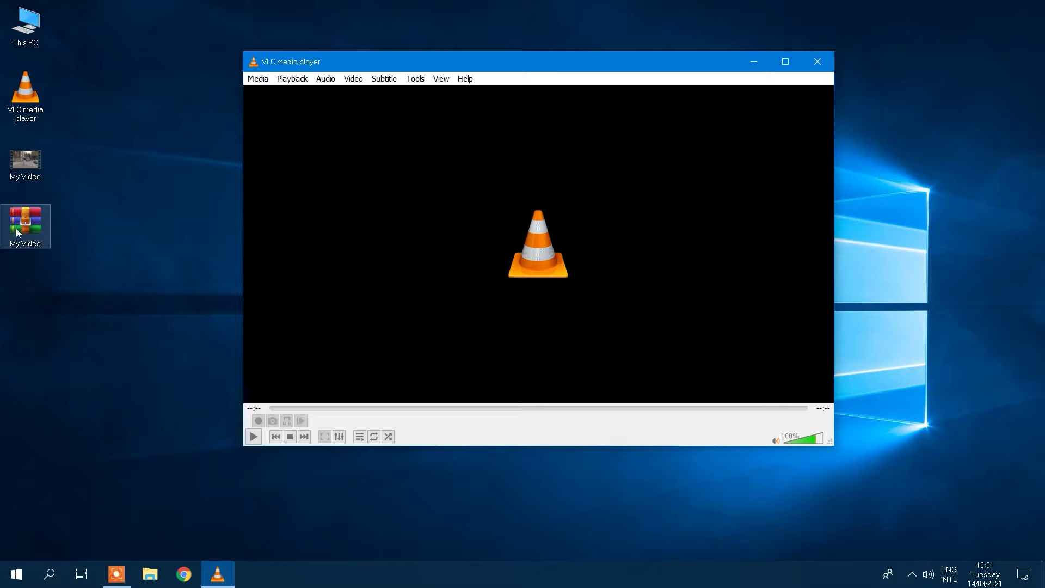
Play My Video.mp4 by dropping the My Video RAR archive, then My Video.part1, onto VLC.
{"action": "left_click_drag", "start_coordinate": [26, 233], "coordinate": [277, 251]}
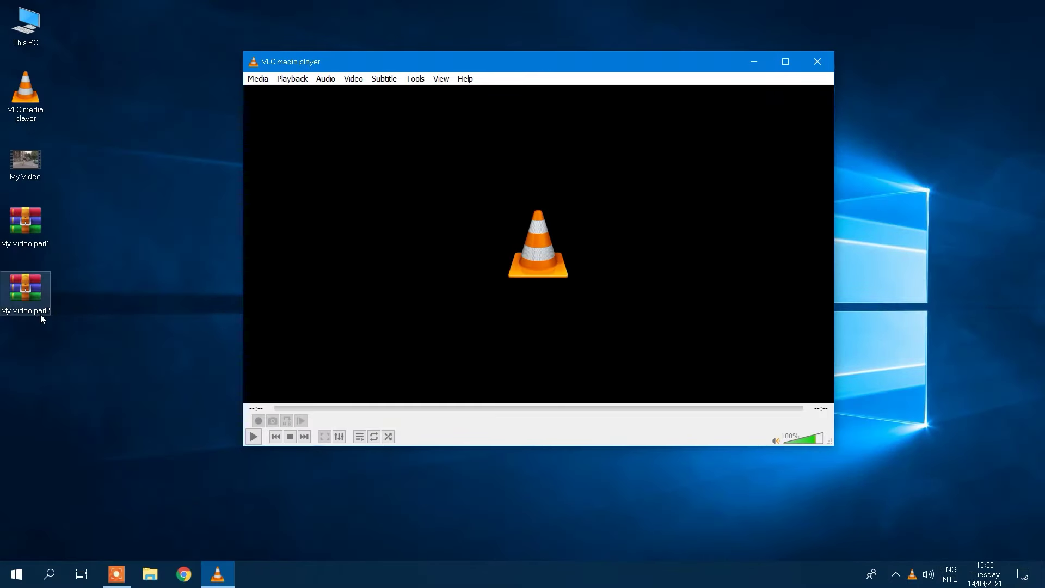
{"action": "left_click", "coordinate": [25, 229]}
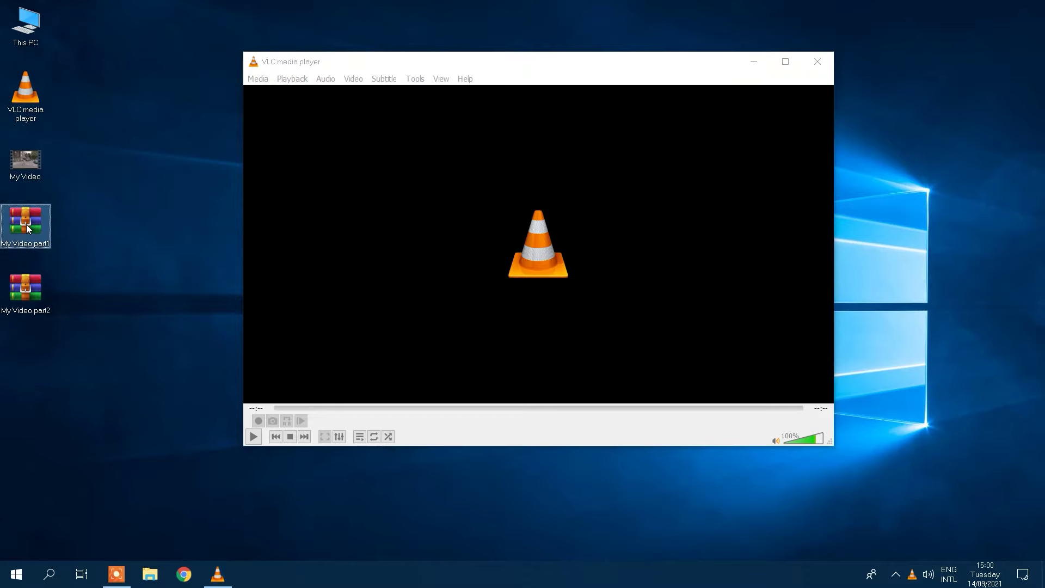
{"action": "left_click_drag", "start_coordinate": [27, 224], "coordinate": [388, 248]}
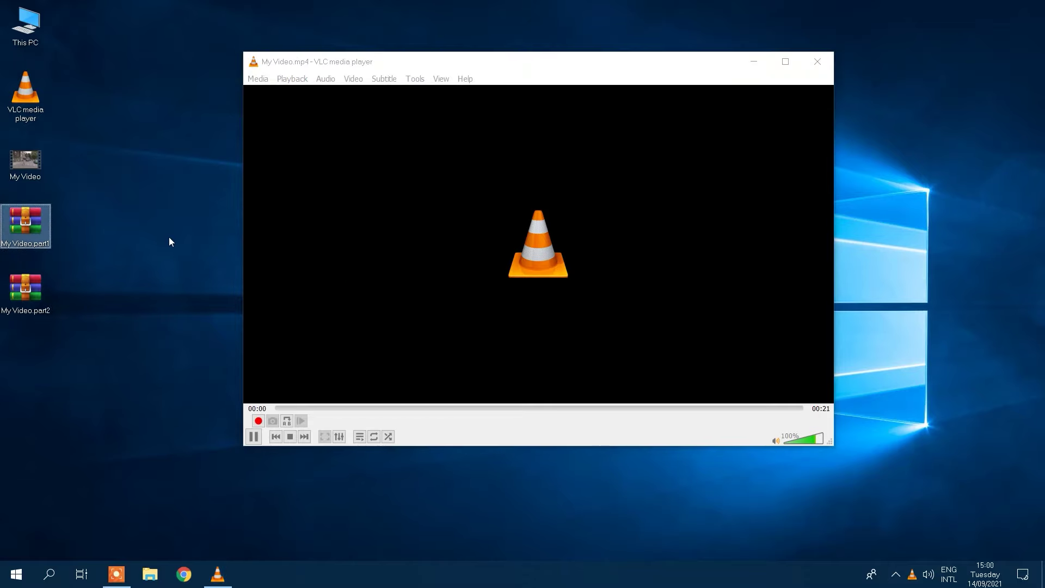